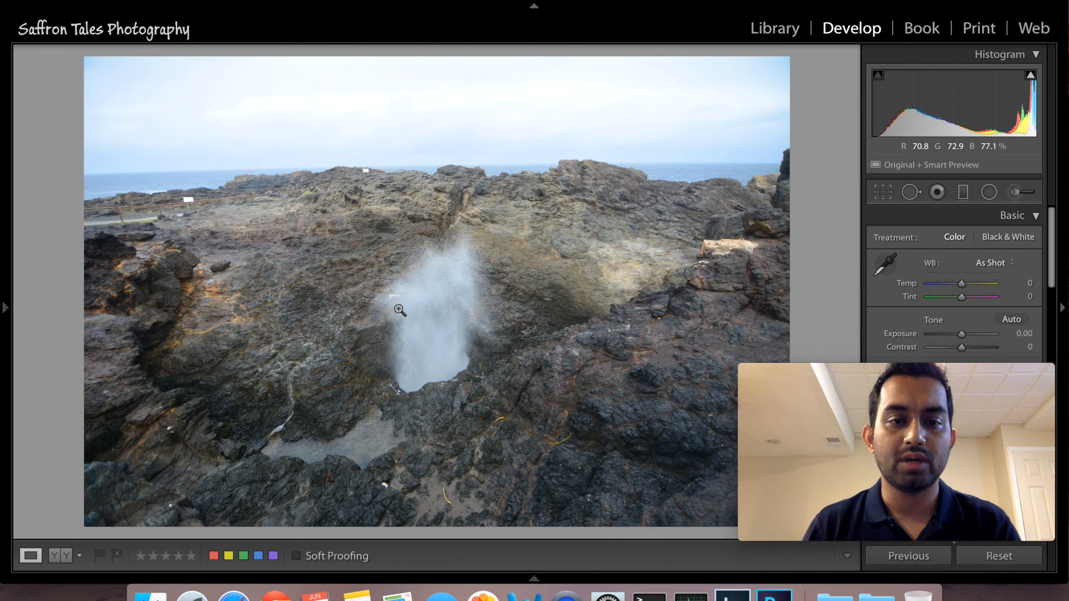
# - Open the next photo, the rocky ocean coastline, and set its white balance to Temp +12 and Tint +17
pyautogui.press('Right')
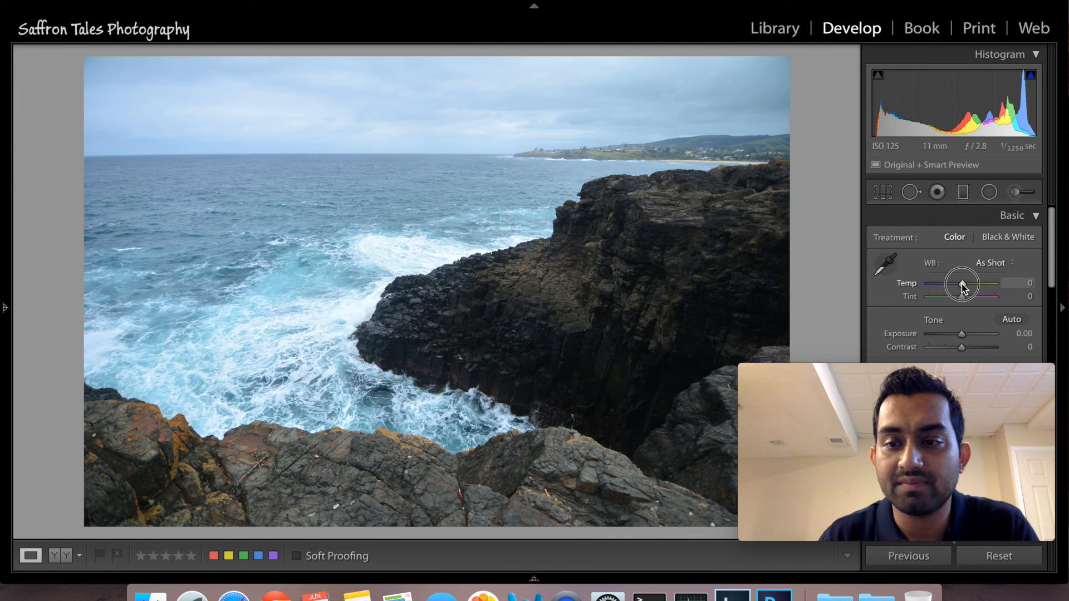
pyautogui.moveTo(965, 286); pyautogui.dragTo(966, 284)
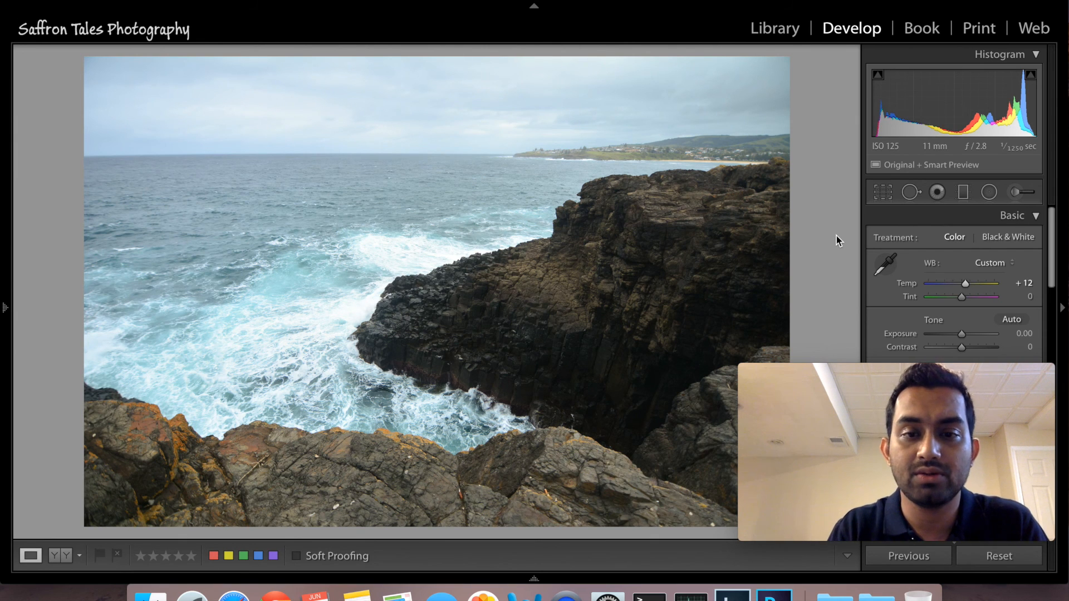
pyautogui.press('\\')
pyautogui.press('\\')
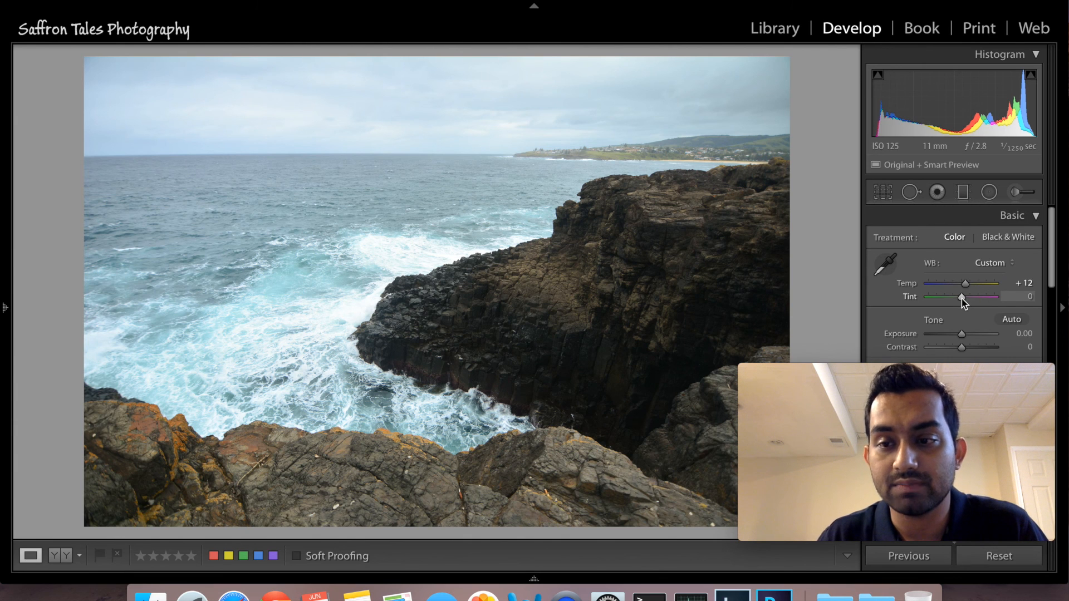
pyautogui.moveTo(962, 299); pyautogui.dragTo(964, 299)
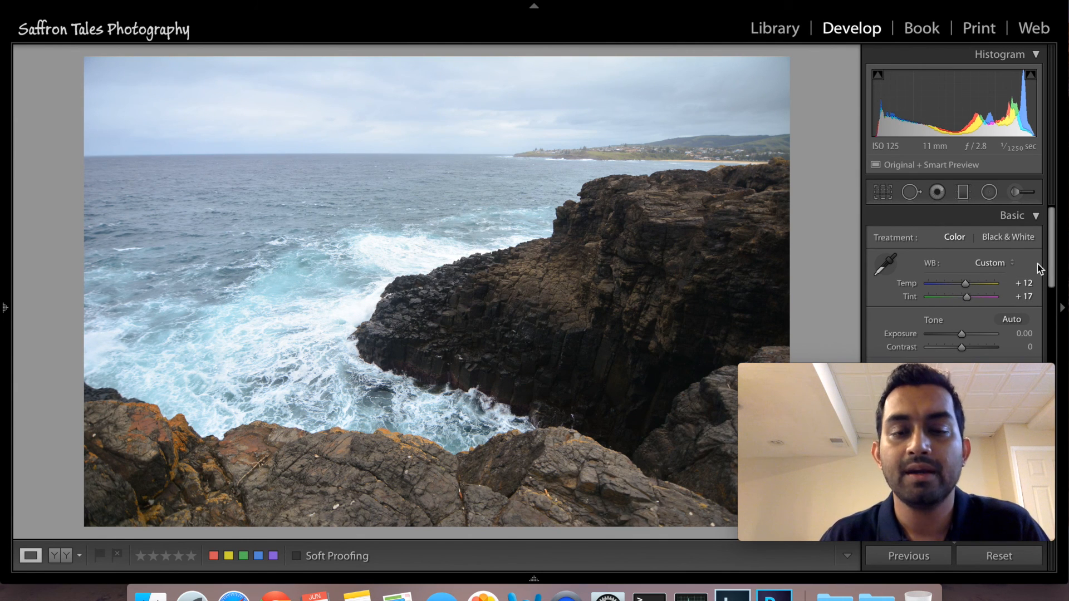
# - Move the camera recording window off the develop adjustments to uncover the tone and presence settings
pyautogui.click(1048, 274)
pyautogui.moveTo(1048, 273); pyautogui.dragTo(1050, 276)
pyautogui.moveTo(971, 395); pyautogui.dragTo(262, 389)
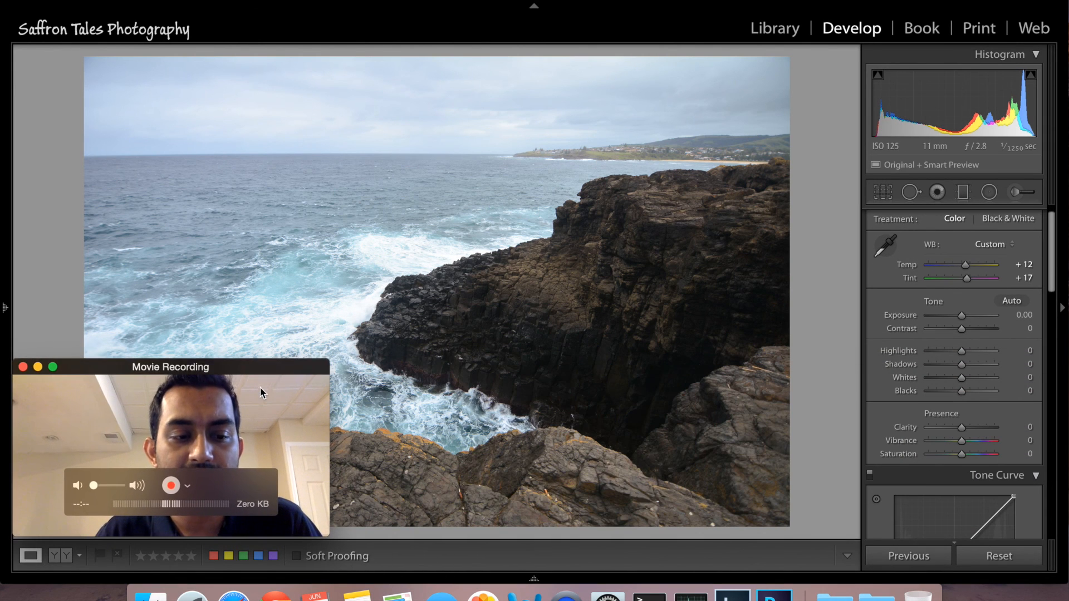
pyautogui.moveTo(1052, 284); pyautogui.dragTo(1053, 273)
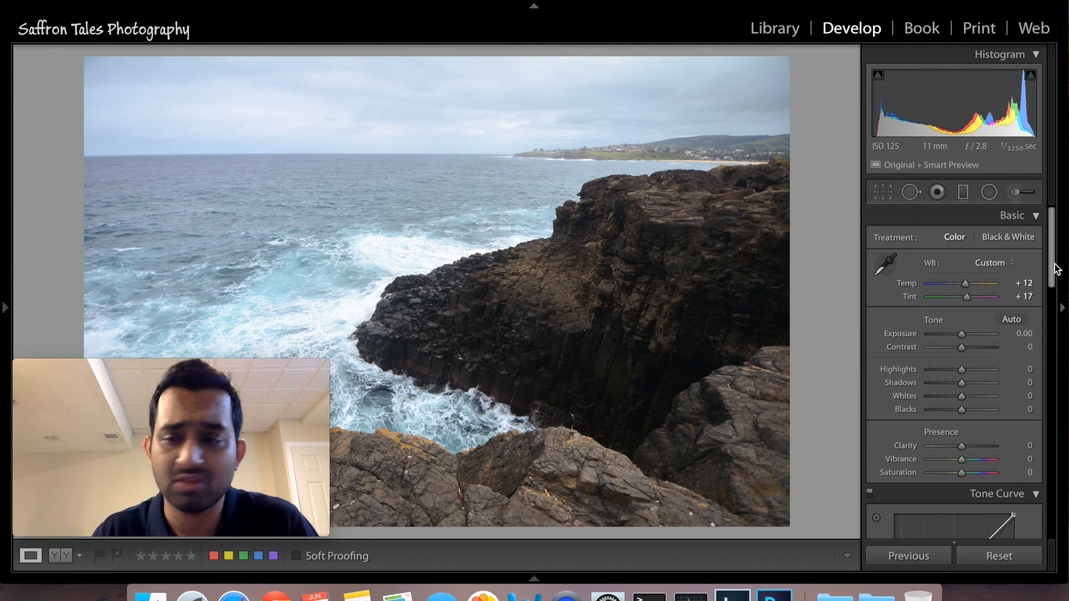
pyautogui.moveTo(1051, 271); pyautogui.dragTo(1051, 288)
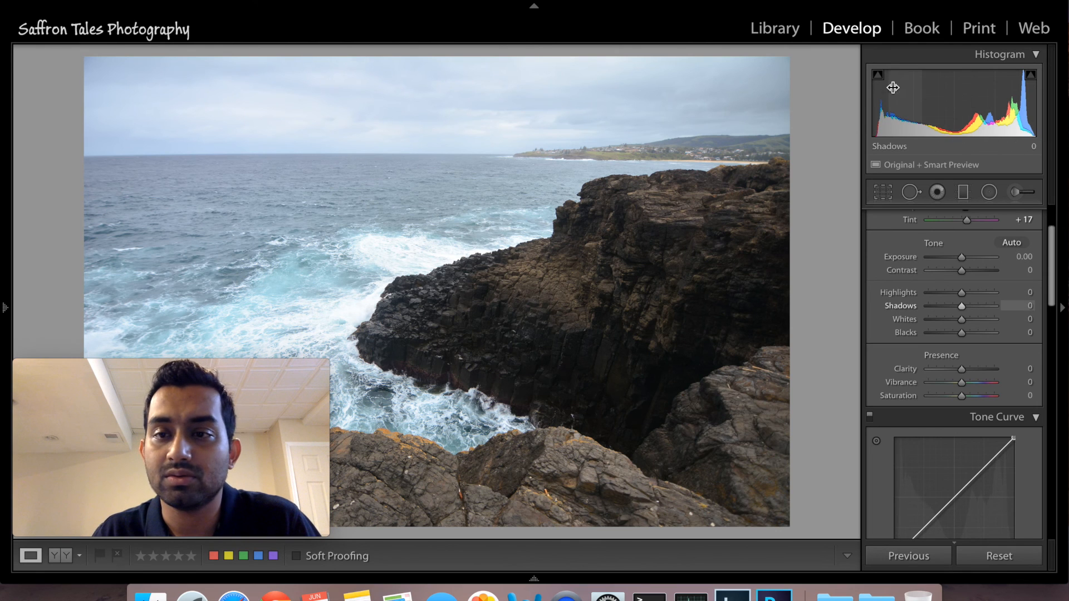
# - Turn on the shadow and highlight clipping warnings, try an Exposure of +2.65, and undo the exposure change
pyautogui.click(877, 75)
pyautogui.click(1030, 77)
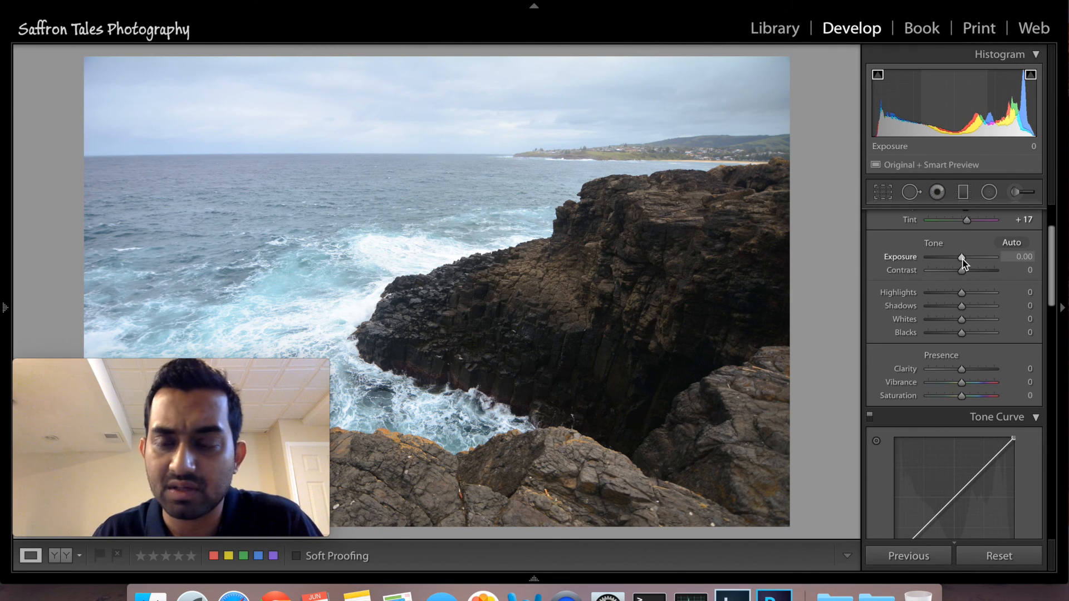
pyautogui.moveTo(961, 257); pyautogui.dragTo(978, 257)
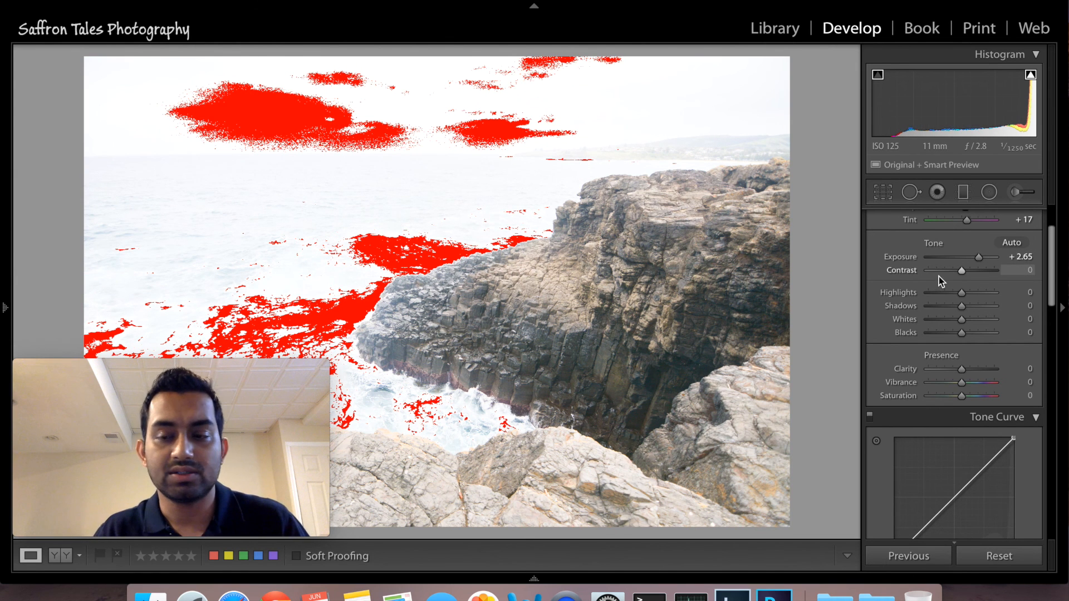
pyautogui.press('super+z')
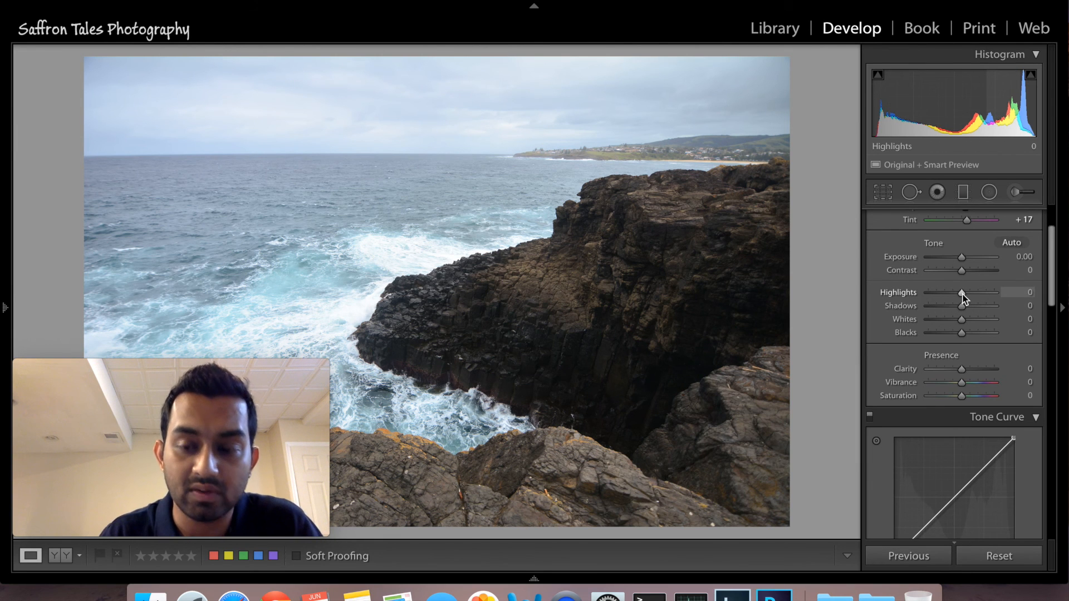
# - Try Highlights at both extremes, settling on -100, and raise Shadows to +100
pyautogui.moveTo(958, 292); pyautogui.dragTo(923, 295)
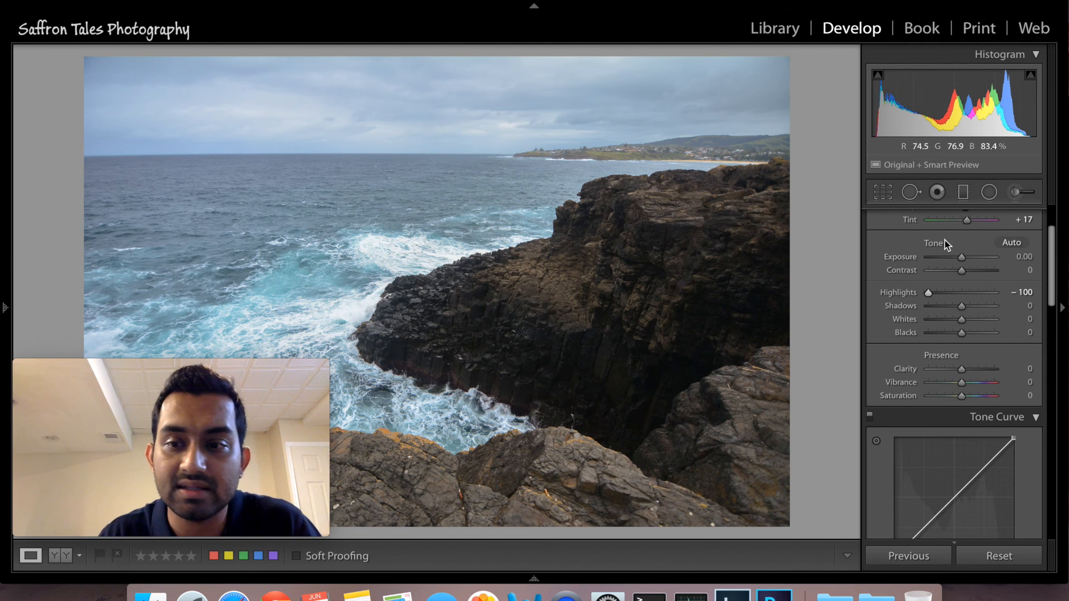
pyautogui.click(927, 294)
pyautogui.moveTo(945, 295); pyautogui.dragTo(985, 298)
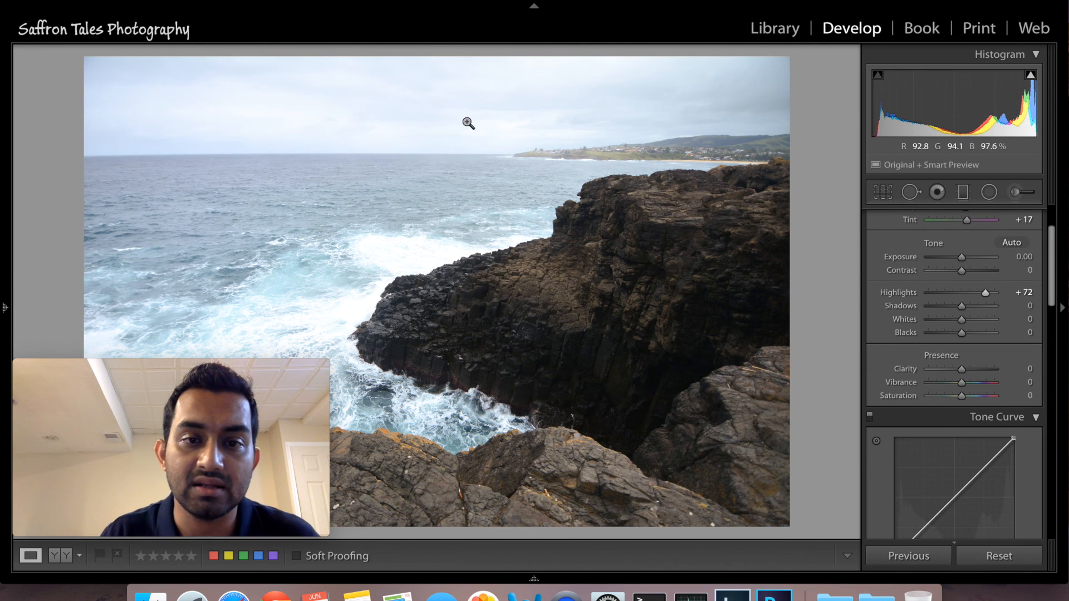
pyautogui.moveTo(985, 300); pyautogui.dragTo(918, 297)
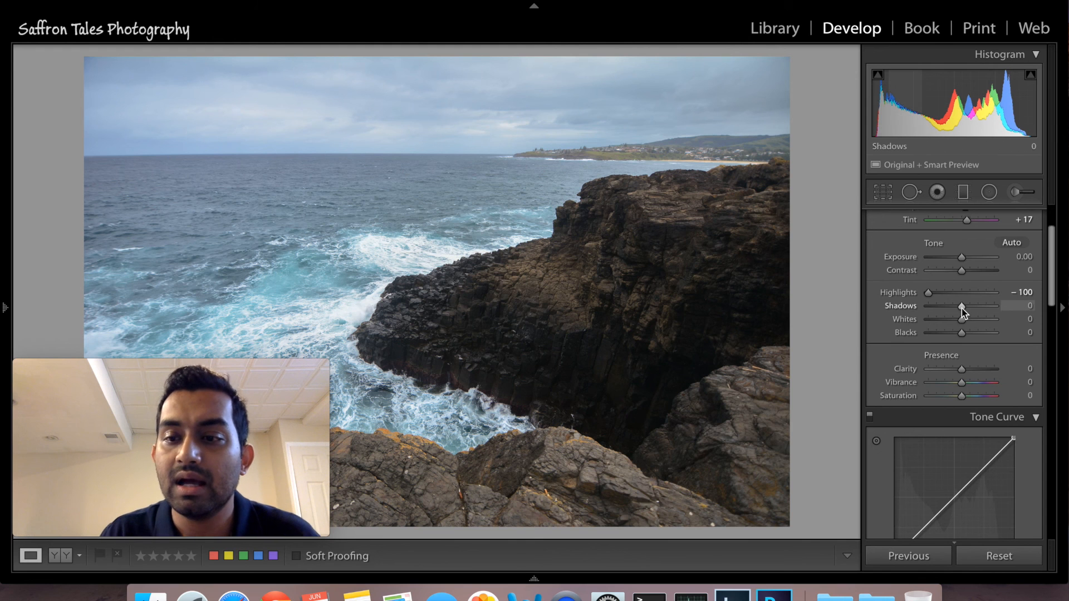
pyautogui.moveTo(961, 307); pyautogui.dragTo(998, 309)
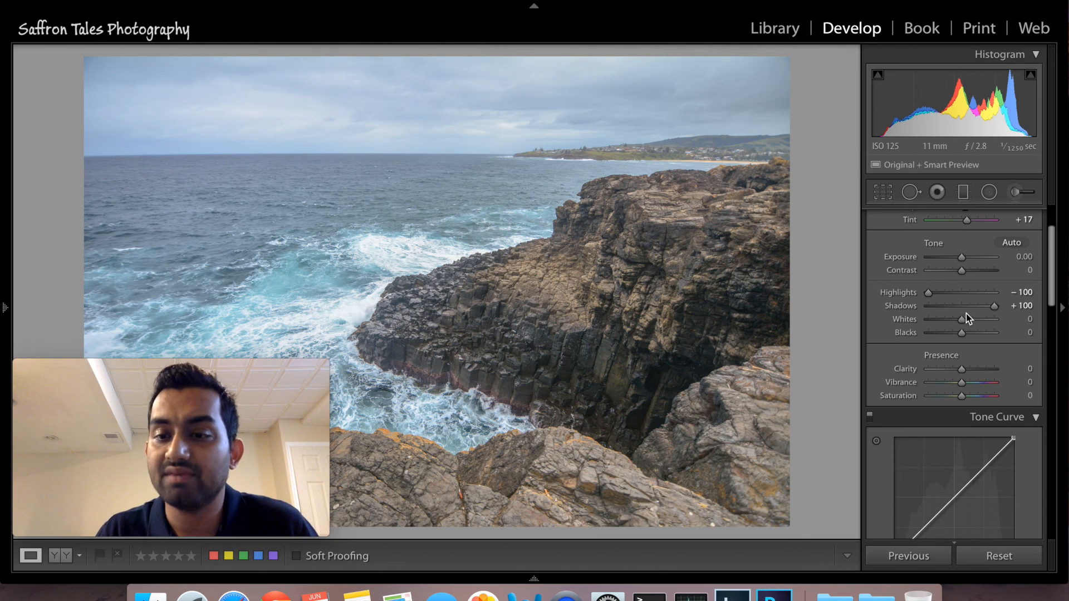
# - Move the camera window off the lower part of the photo and compare the edited photo with its original version
pyautogui.moveTo(279, 421); pyautogui.dragTo(1022, 79)
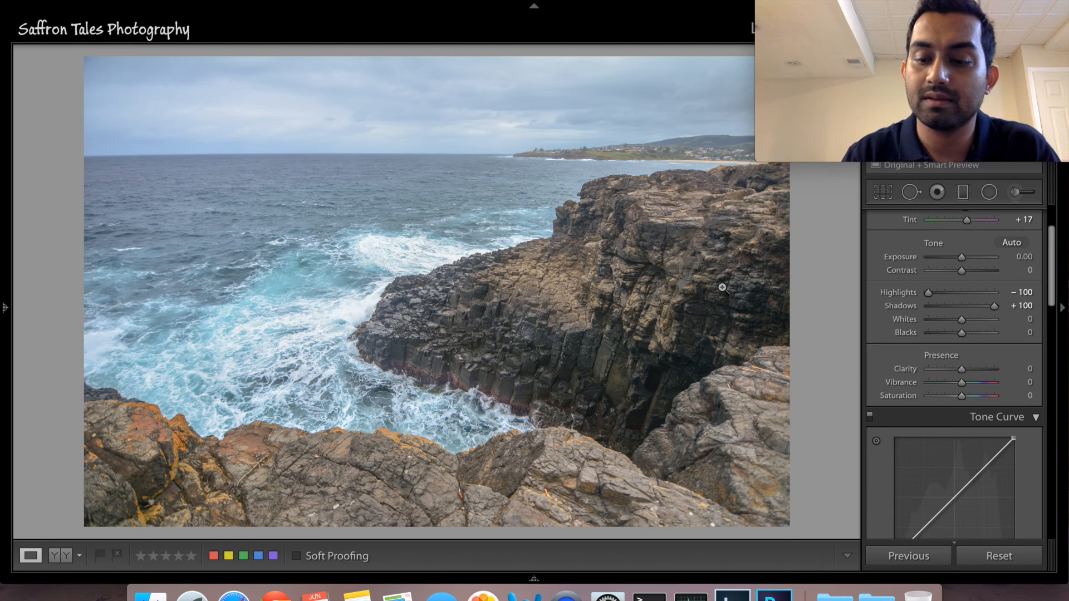
pyautogui.press('\\')
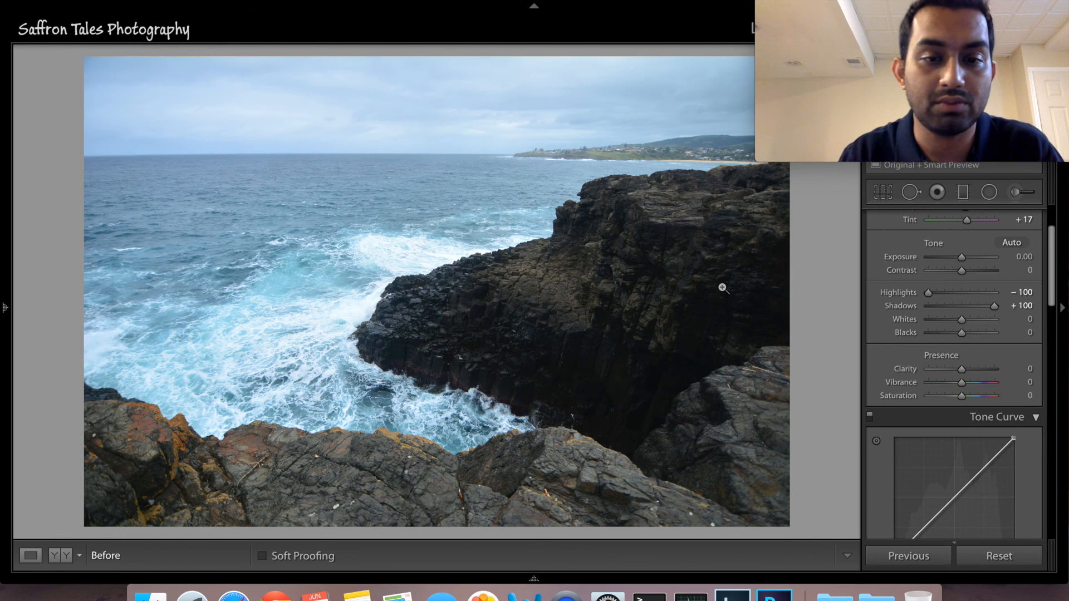
pyautogui.press('\\')
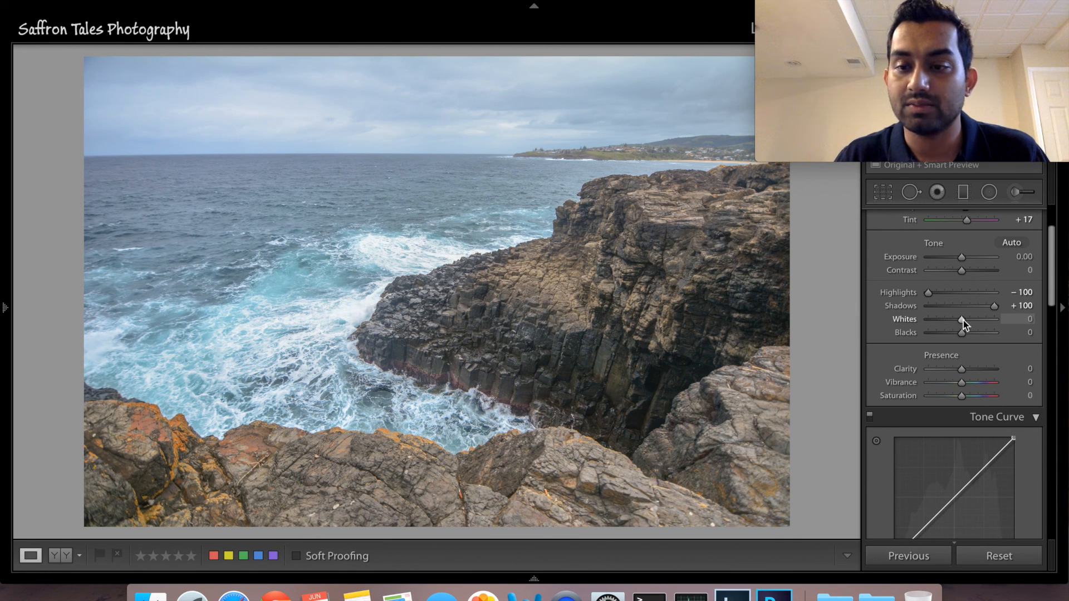
# - Set Whites to +51 and Blacks to -65
pyautogui.moveTo(967, 321); pyautogui.dragTo(980, 318)
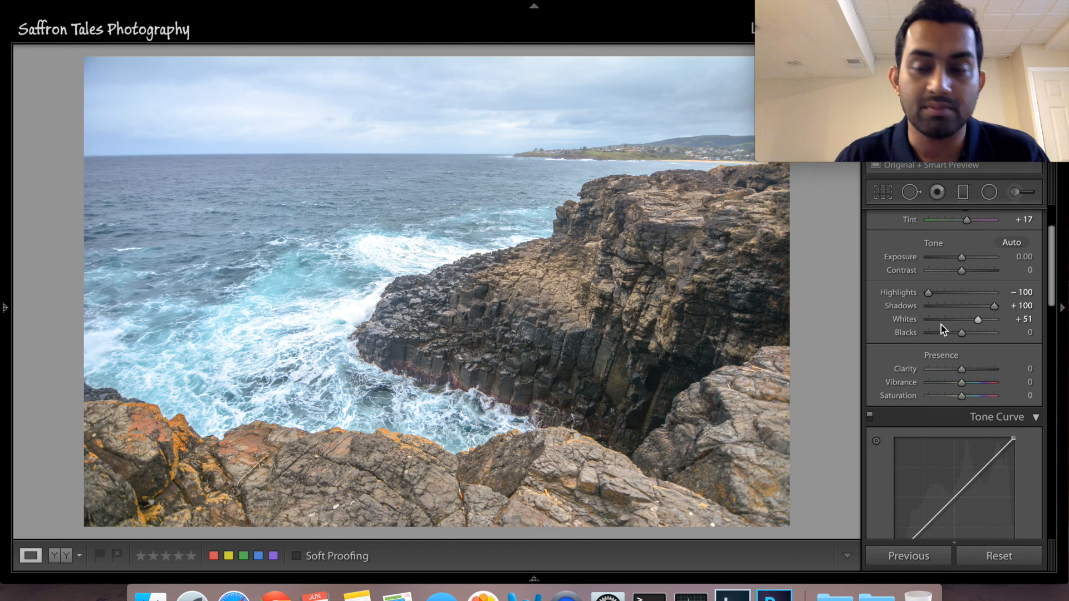
pyautogui.moveTo(963, 333); pyautogui.dragTo(950, 341)
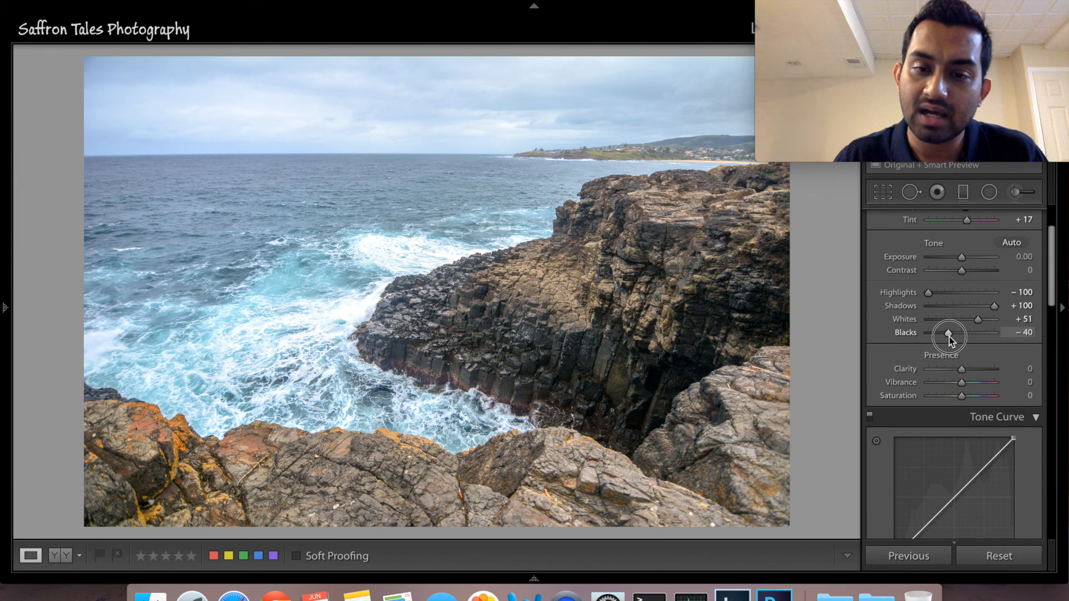
pyautogui.moveTo(944, 337); pyautogui.dragTo(940, 336)
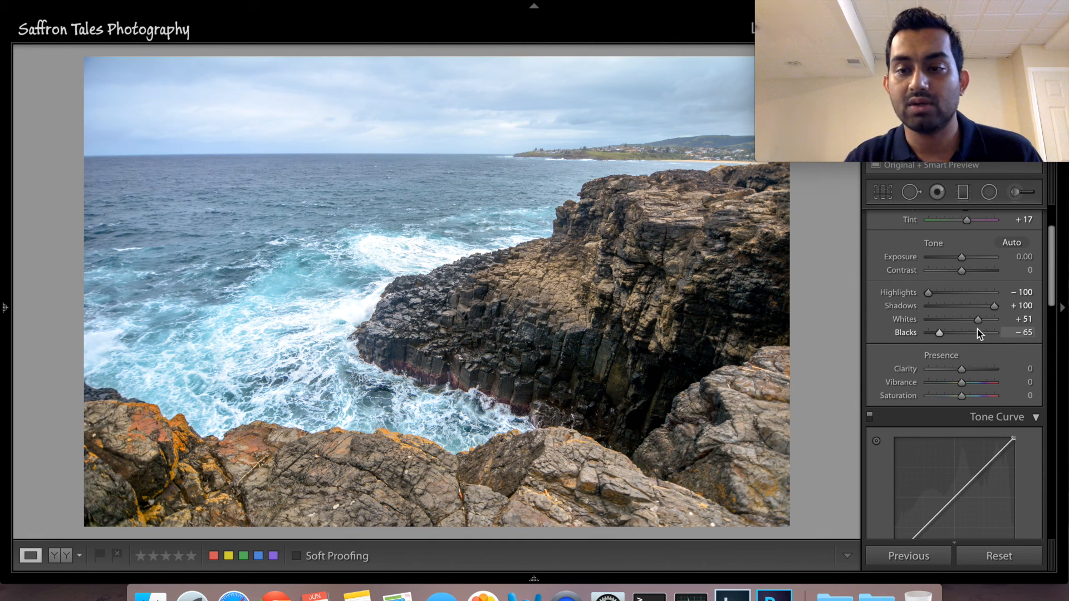
# - Use the clipping preview to fine-tune Whites to +36 and set Blacks to -32
pyautogui.press('alt')
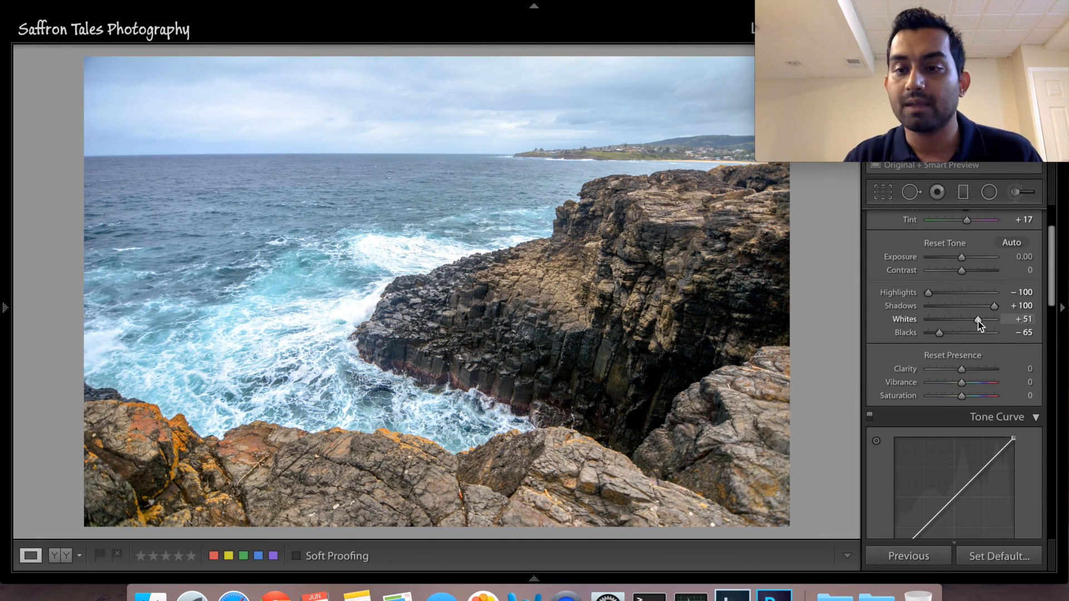
pyautogui.keyDown('alt'); pyautogui.click(977, 320); pyautogui.keyUp('alt')
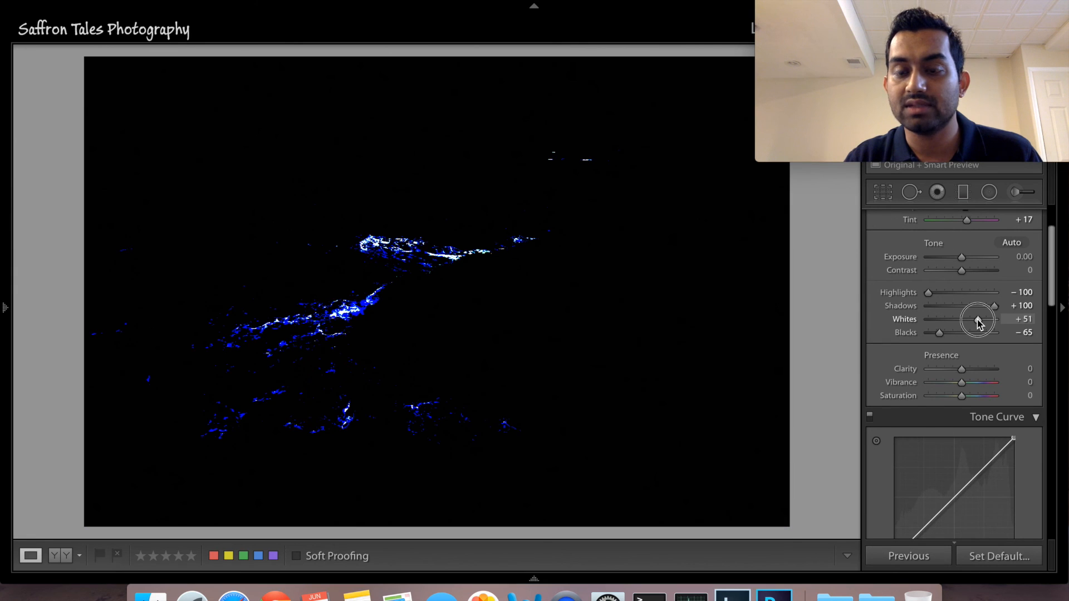
pyautogui.moveTo(978, 321); pyautogui.dragTo(974, 323)
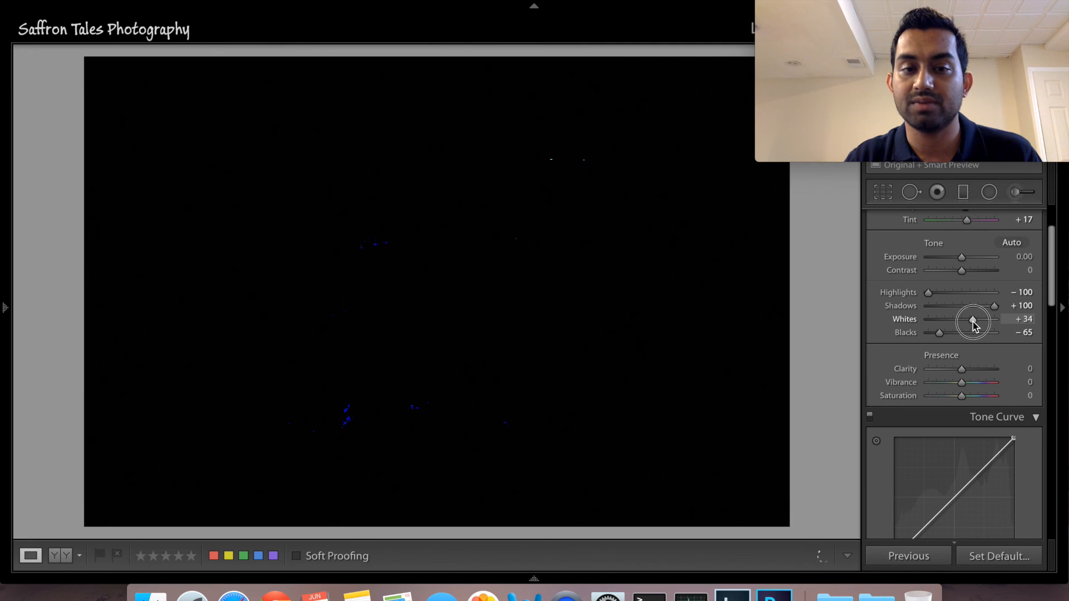
pyautogui.moveTo(974, 321); pyautogui.dragTo(975, 321)
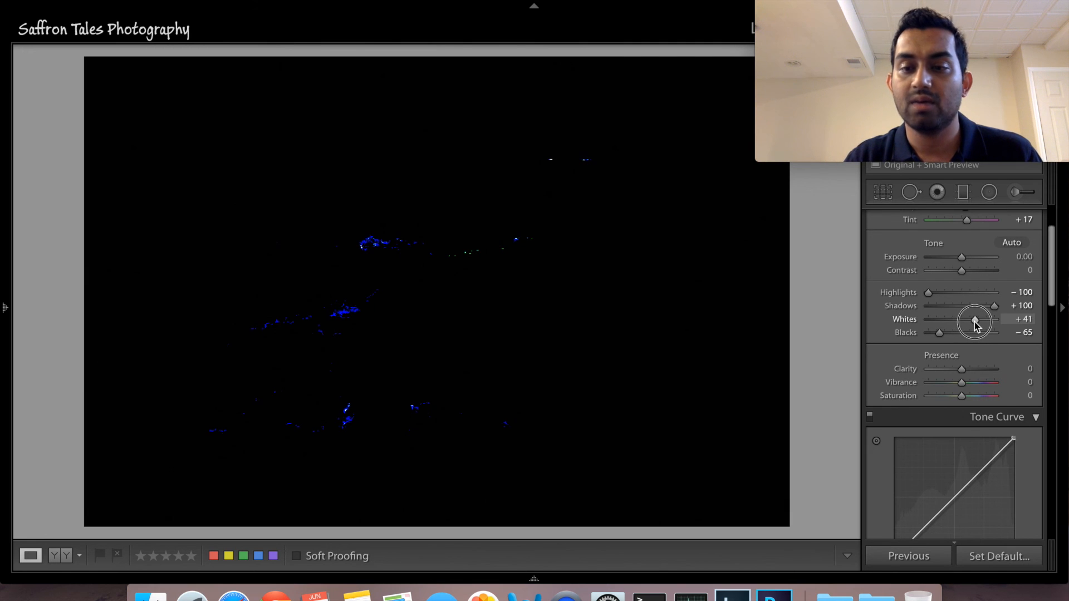
pyautogui.moveTo(974, 322); pyautogui.dragTo(951, 335)
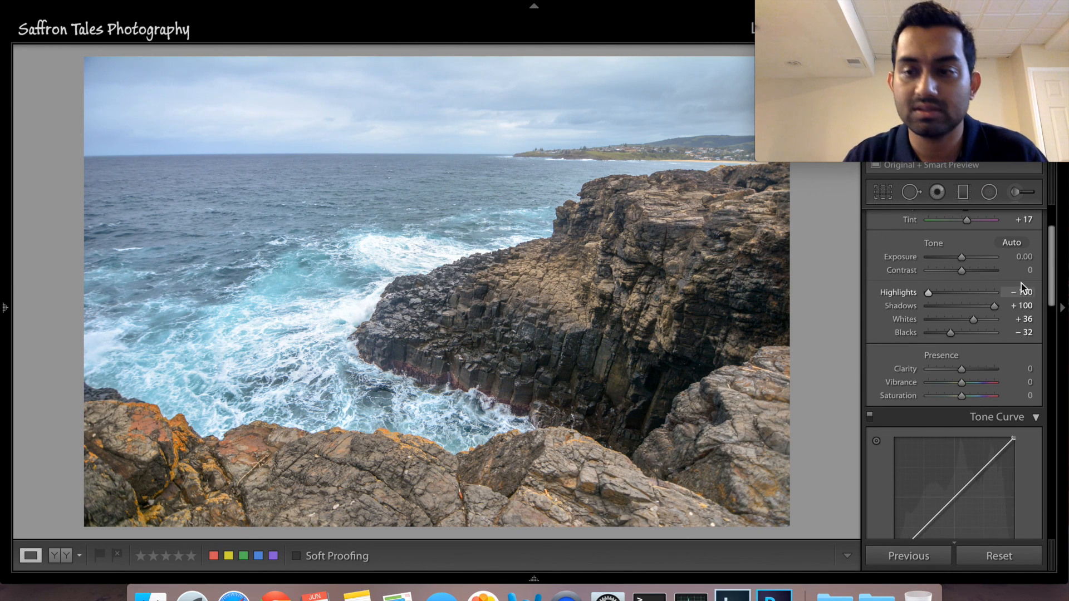
# - Try the Medium Contrast point curve on the photo and settle on Strong Contrast
pyautogui.moveTo(1052, 294); pyautogui.dragTo(1052, 338)
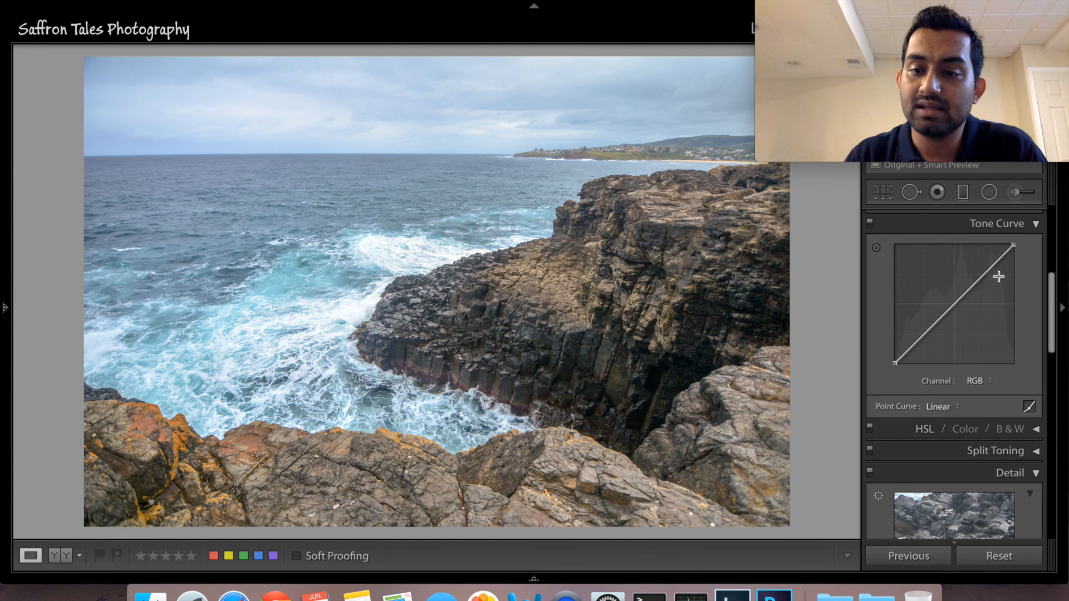
pyautogui.click(952, 407)
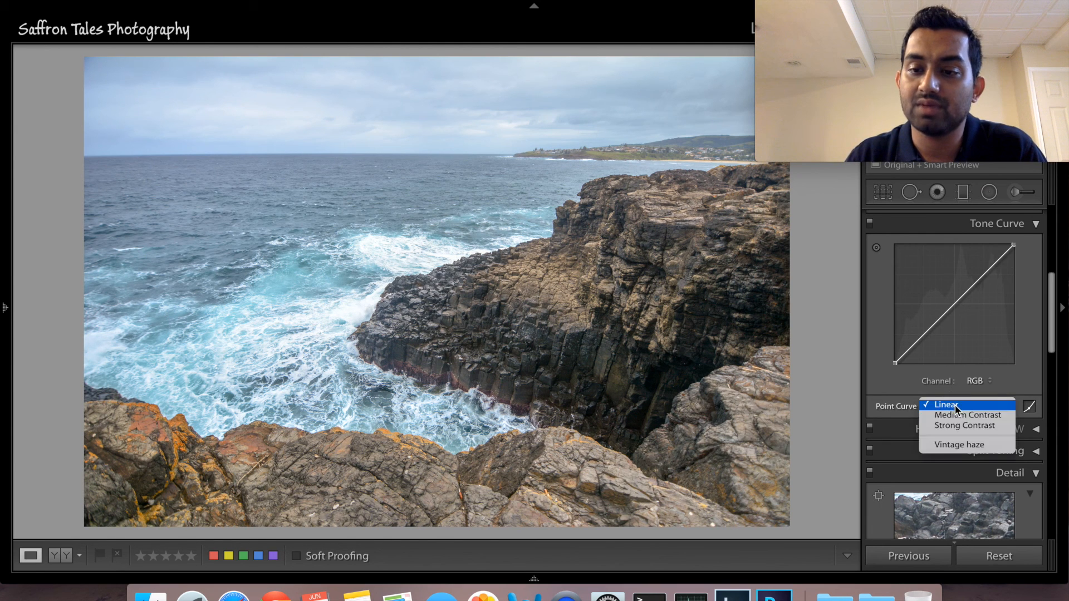
pyautogui.click(995, 415)
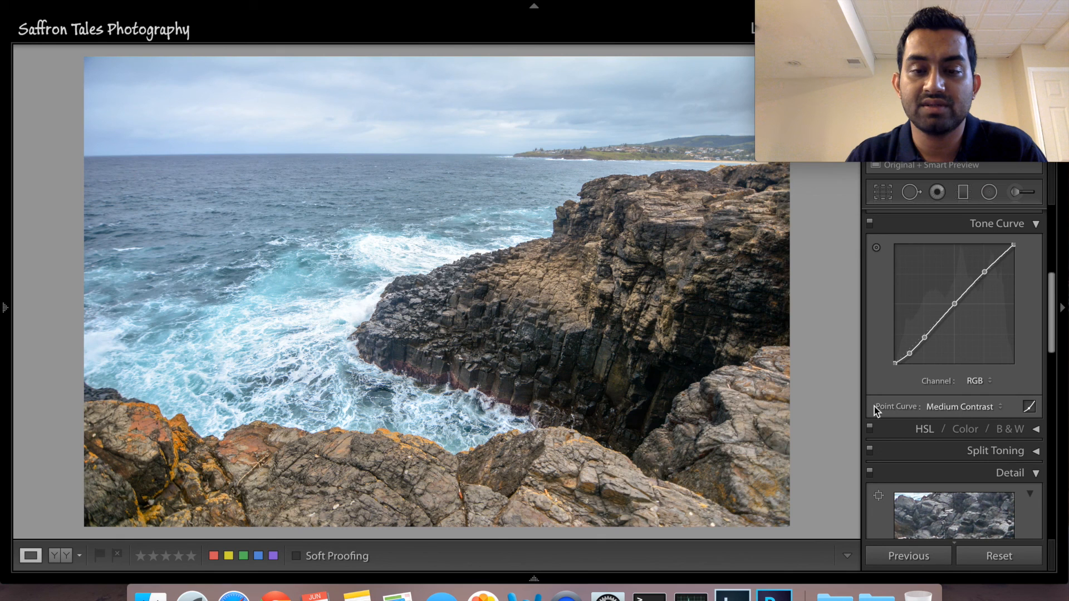
pyautogui.click(946, 407)
pyautogui.click(954, 416)
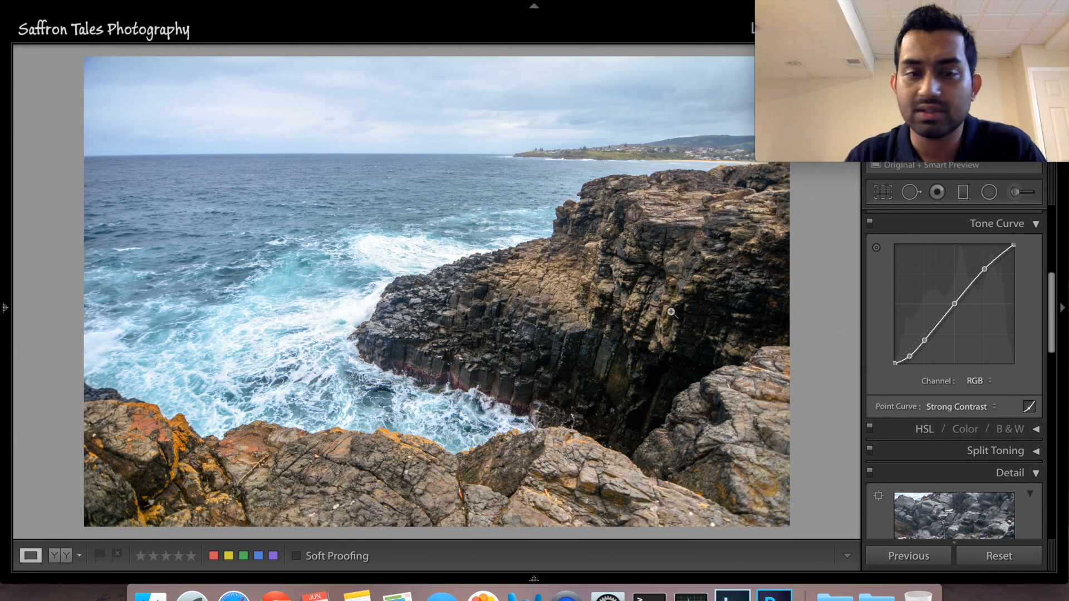
pyautogui.moveTo(1049, 337); pyautogui.dragTo(1051, 365)
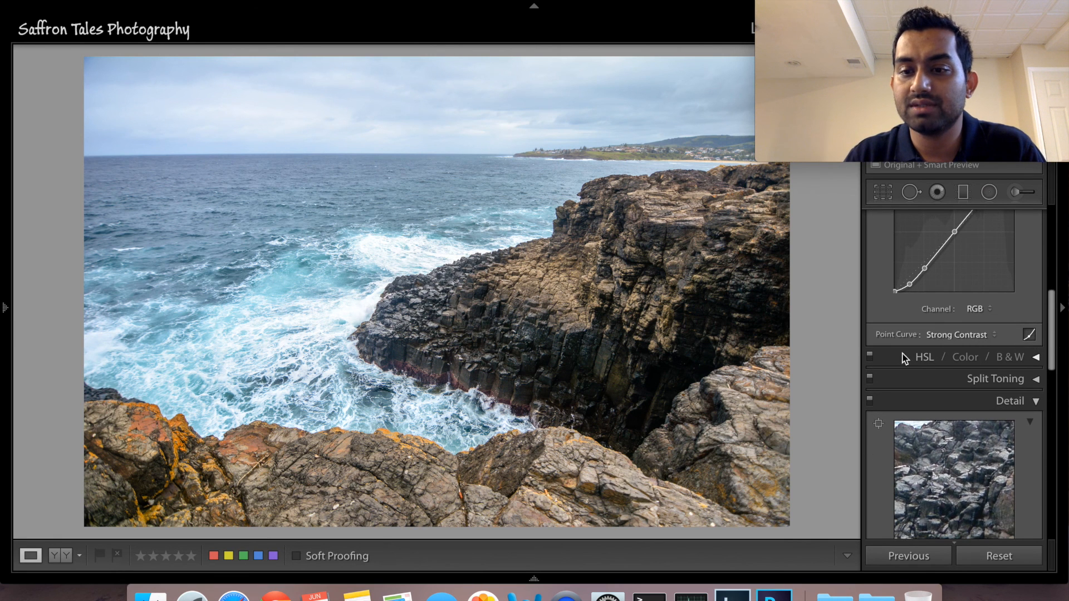
pyautogui.click(922, 359)
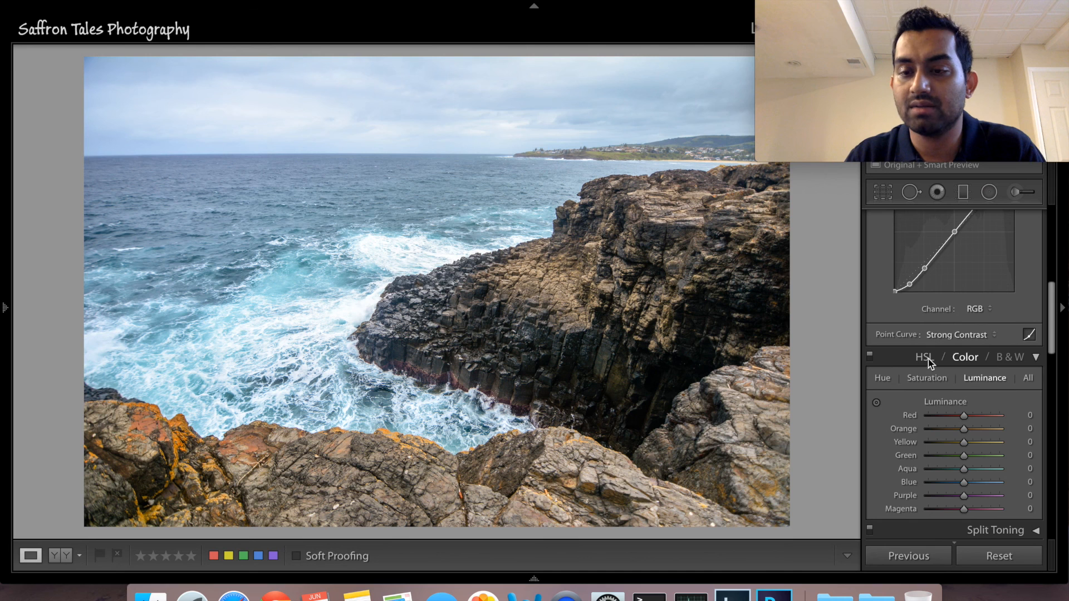
pyautogui.click(906, 357)
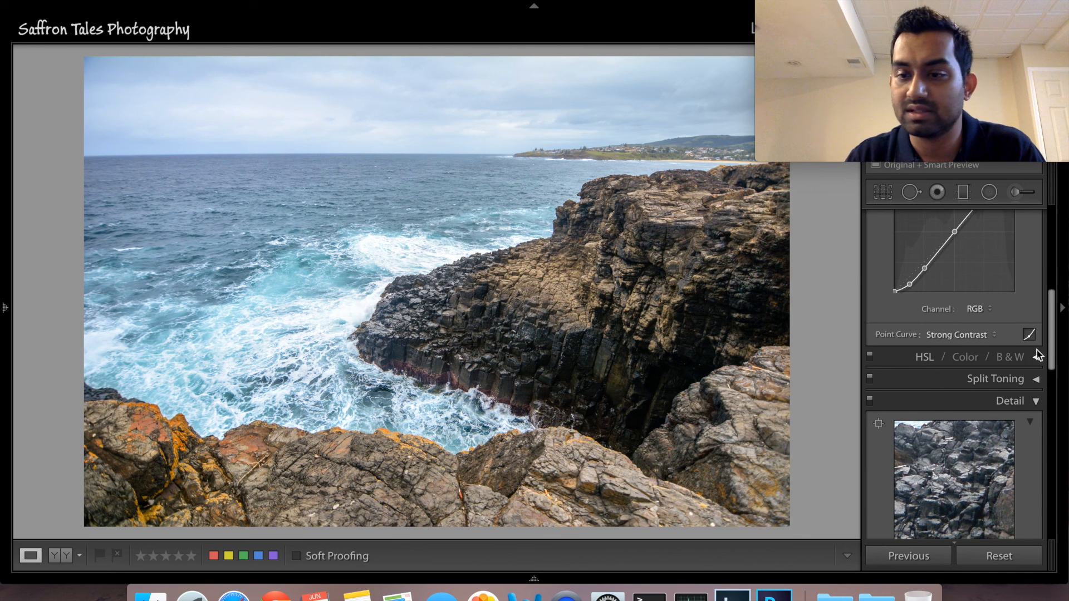
# - Centre the detail preview on the rocks beside the surf and set the sharpening Amount to 70
pyautogui.moveTo(1052, 346); pyautogui.dragTo(1052, 389)
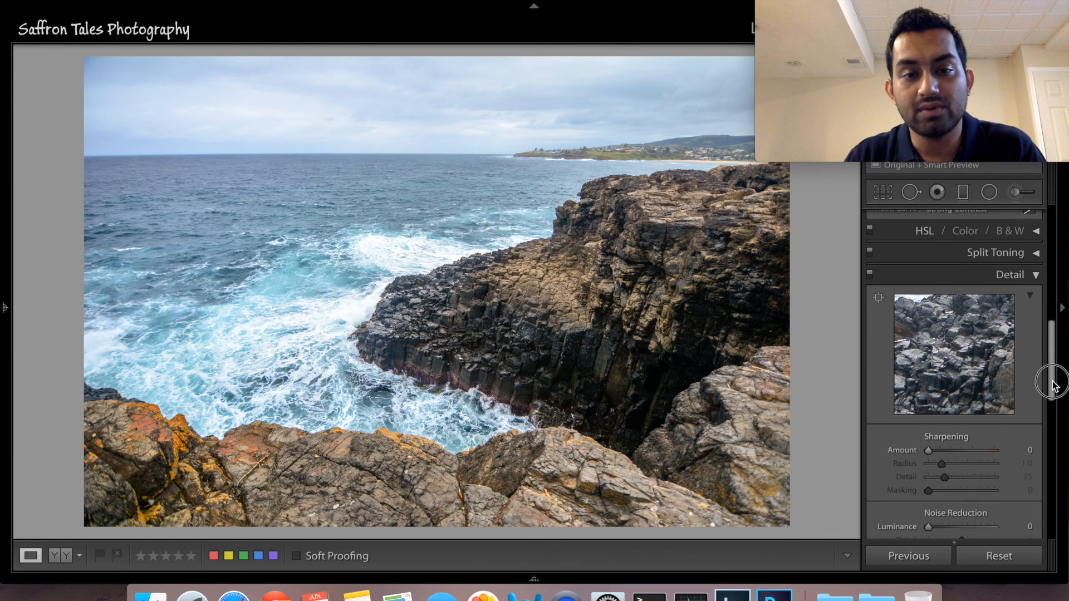
pyautogui.moveTo(966, 346)
pyautogui.mouseDown()
pyautogui.moveTo(949, 352)
pyautogui.moveTo(968, 370)
pyautogui.moveTo(943, 329)
pyautogui.moveTo(958, 331)
pyautogui.mouseUp()
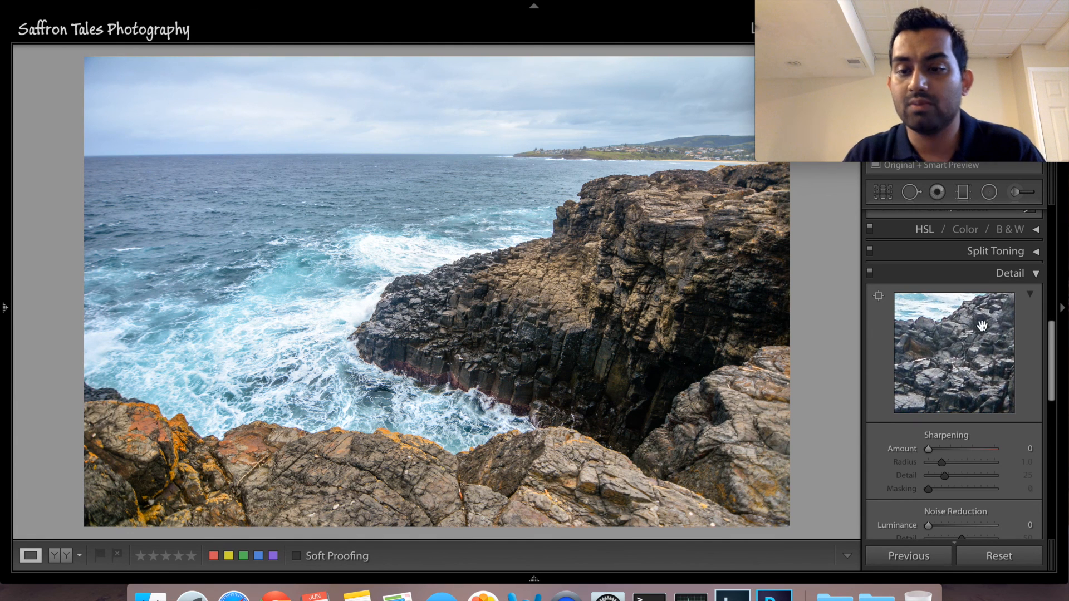
pyautogui.click(930, 450)
pyautogui.moveTo(931, 451); pyautogui.dragTo(957, 450)
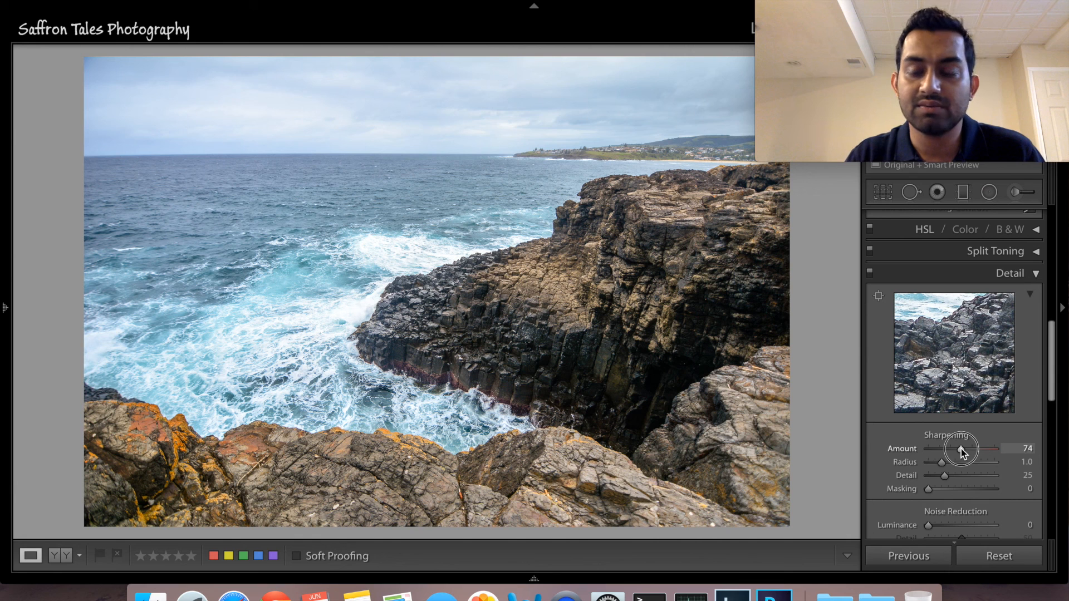
pyautogui.moveTo(961, 449); pyautogui.dragTo(991, 449)
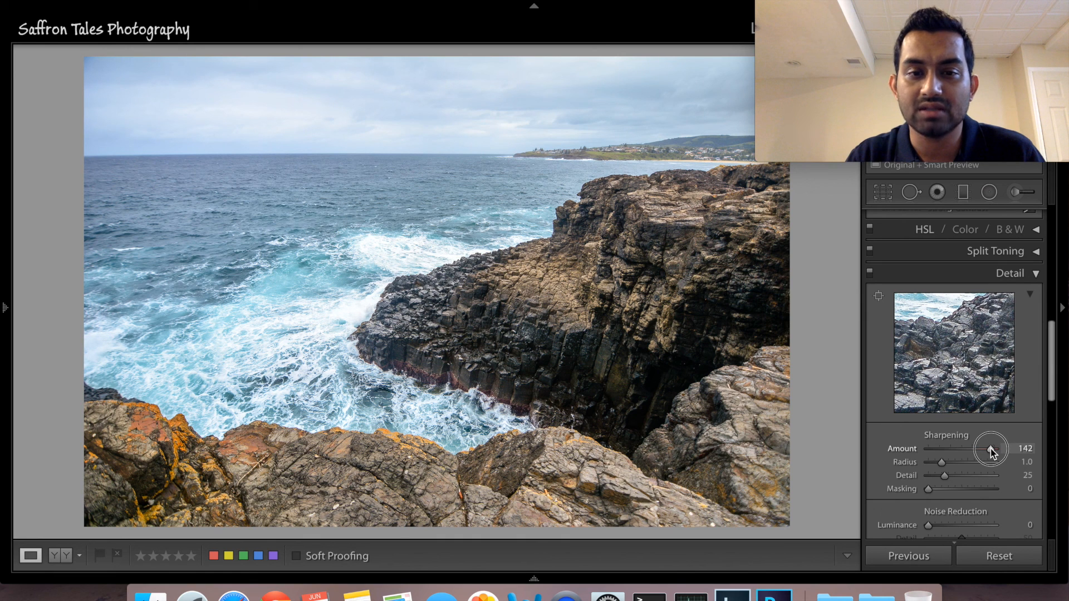
pyautogui.moveTo(990, 448); pyautogui.dragTo(987, 449)
pyautogui.moveTo(975, 454); pyautogui.dragTo(961, 455)
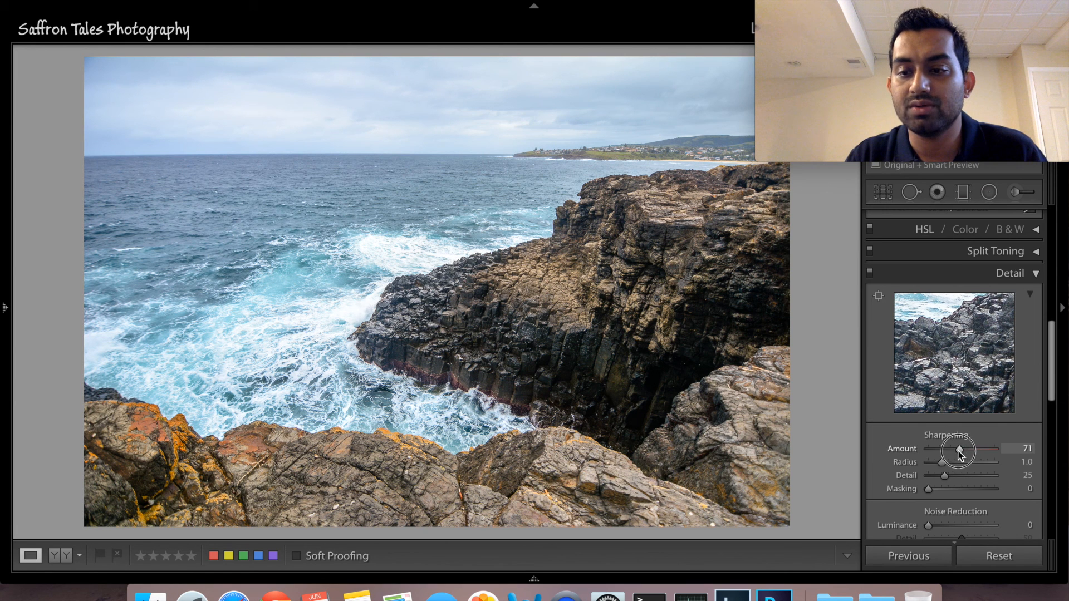
# - Set Clarity to +9 and Vibrance to +11
pyautogui.moveTo(1051, 384); pyautogui.dragTo(1064, 300)
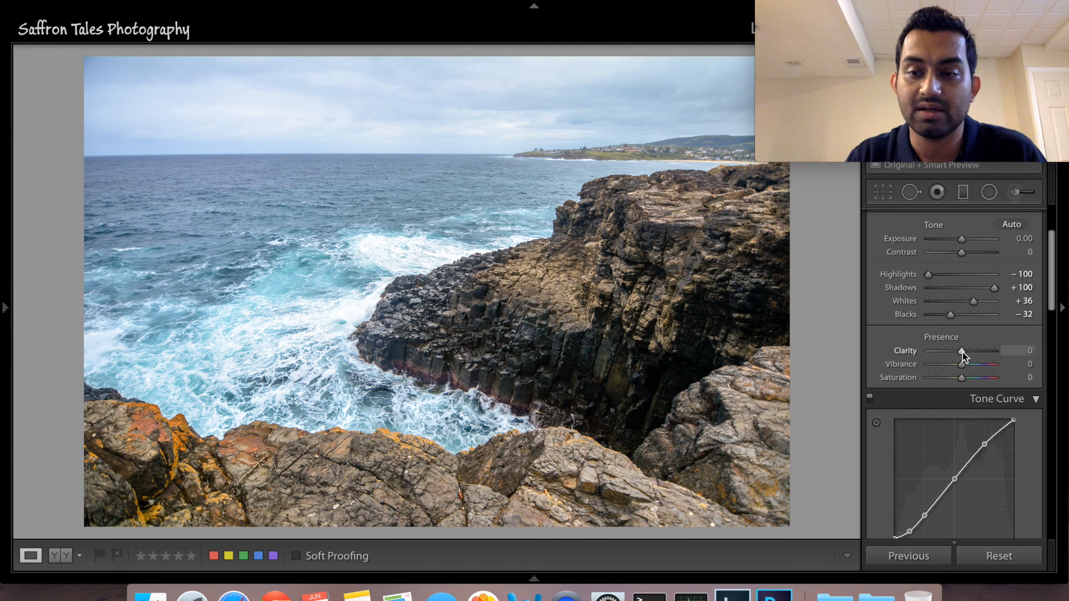
pyautogui.moveTo(962, 356); pyautogui.dragTo(965, 357)
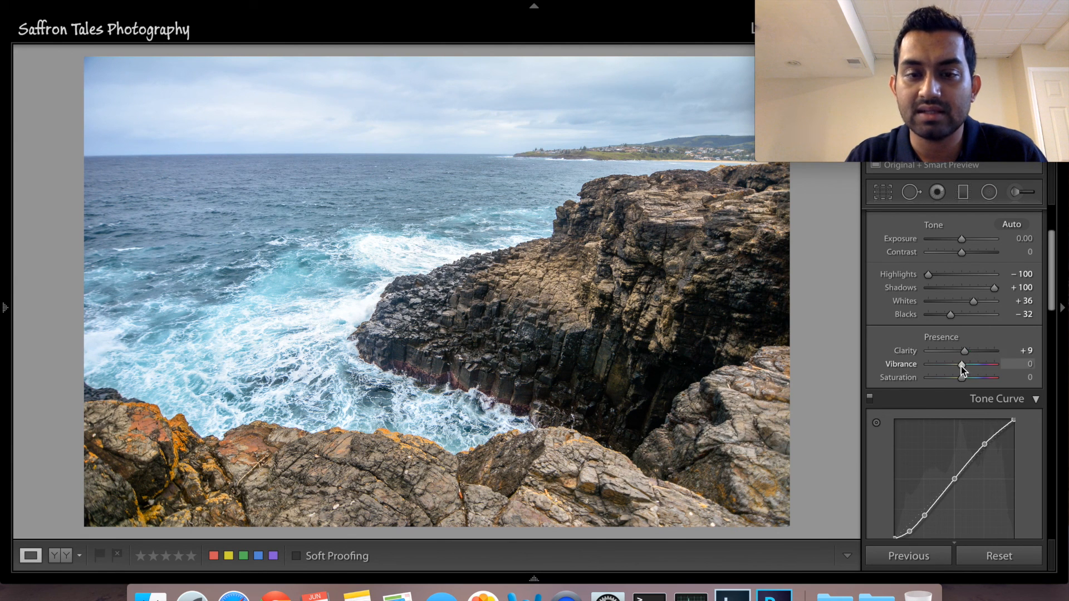
pyautogui.moveTo(961, 371); pyautogui.dragTo(964, 370)
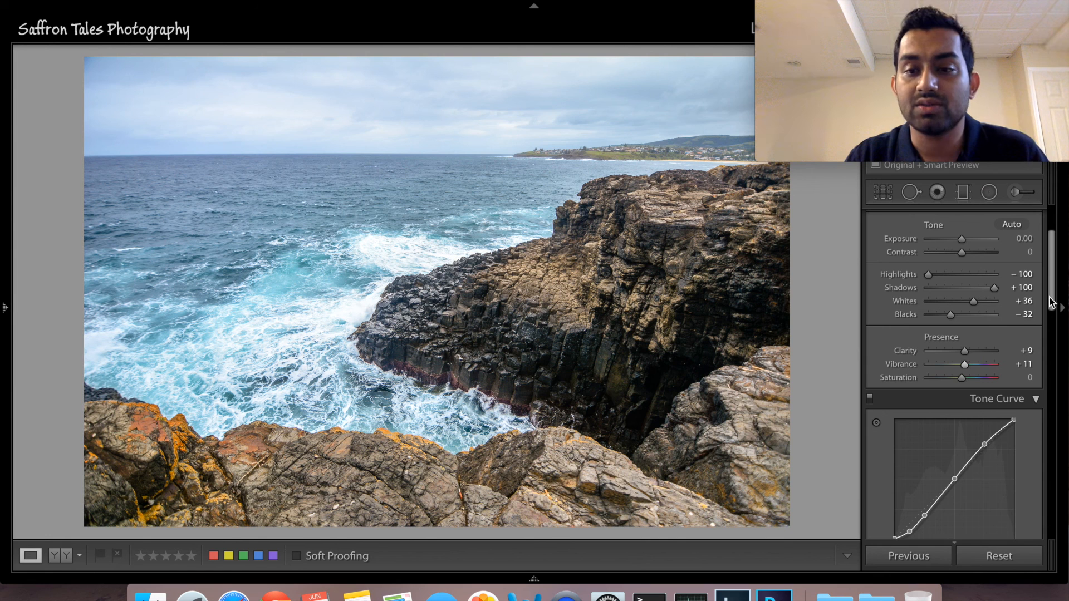
# - Reposition the detail preview over the rocks and set Luminance noise reduction to 28
pyautogui.moveTo(1051, 300); pyautogui.dragTo(1049, 412)
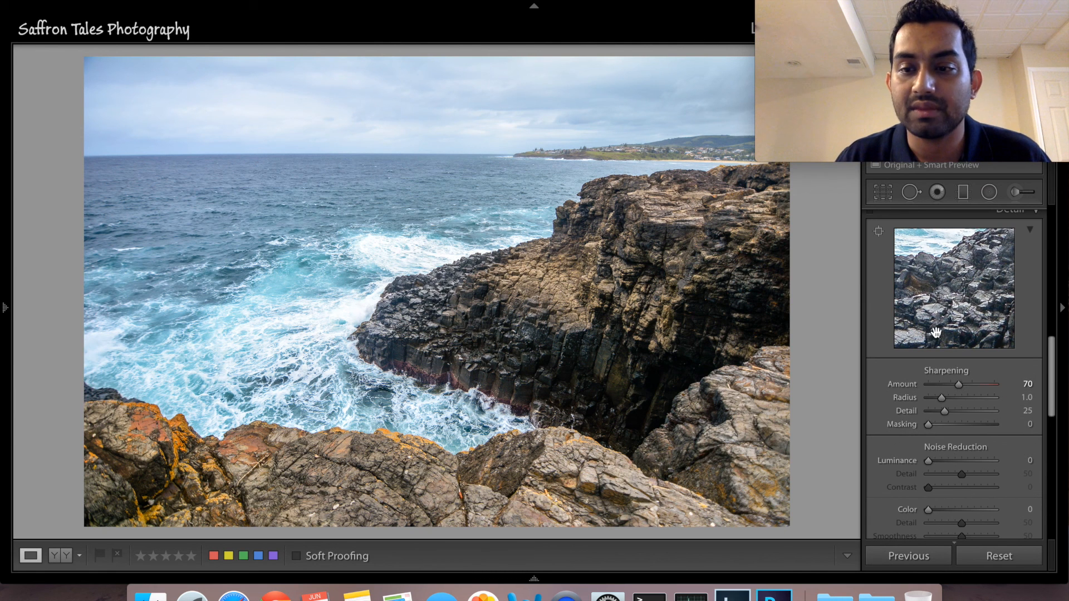
pyautogui.moveTo(936, 332); pyautogui.dragTo(942, 344)
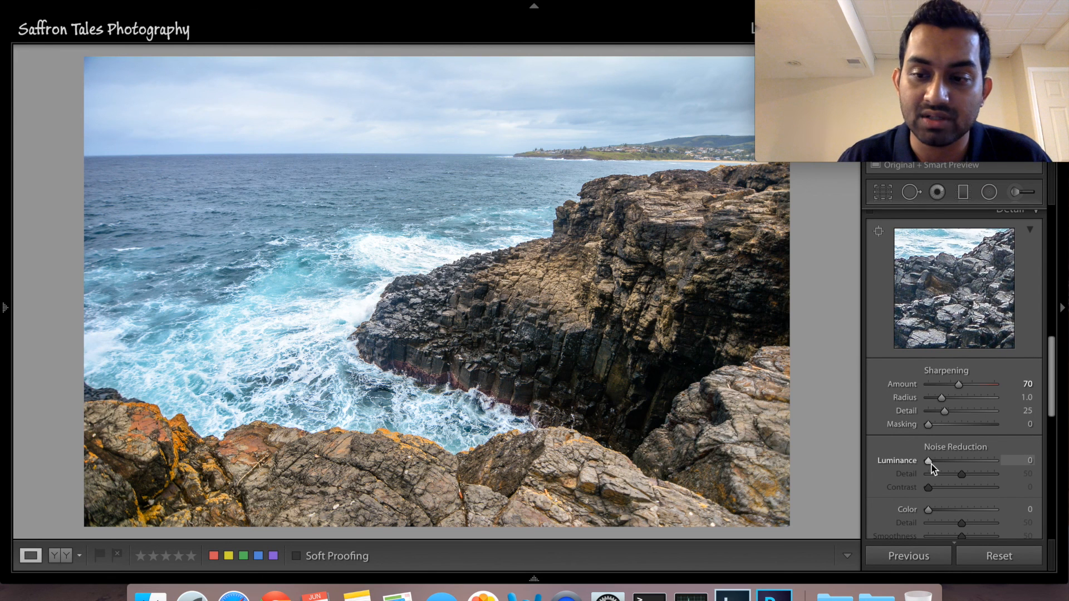
pyautogui.moveTo(1051, 404); pyautogui.dragTo(1050, 430)
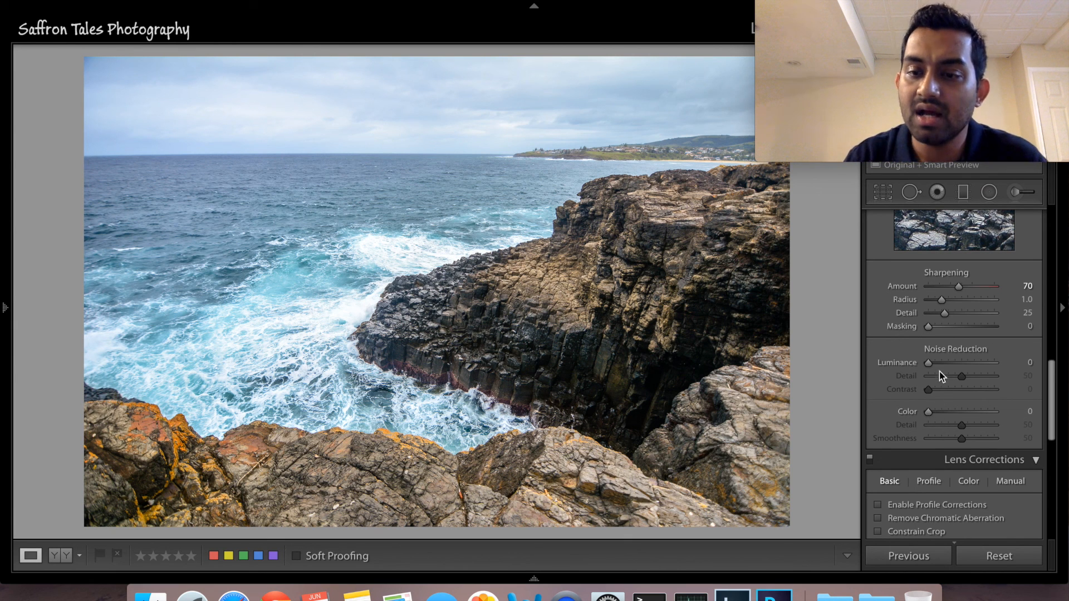
pyautogui.moveTo(927, 362); pyautogui.dragTo(951, 365)
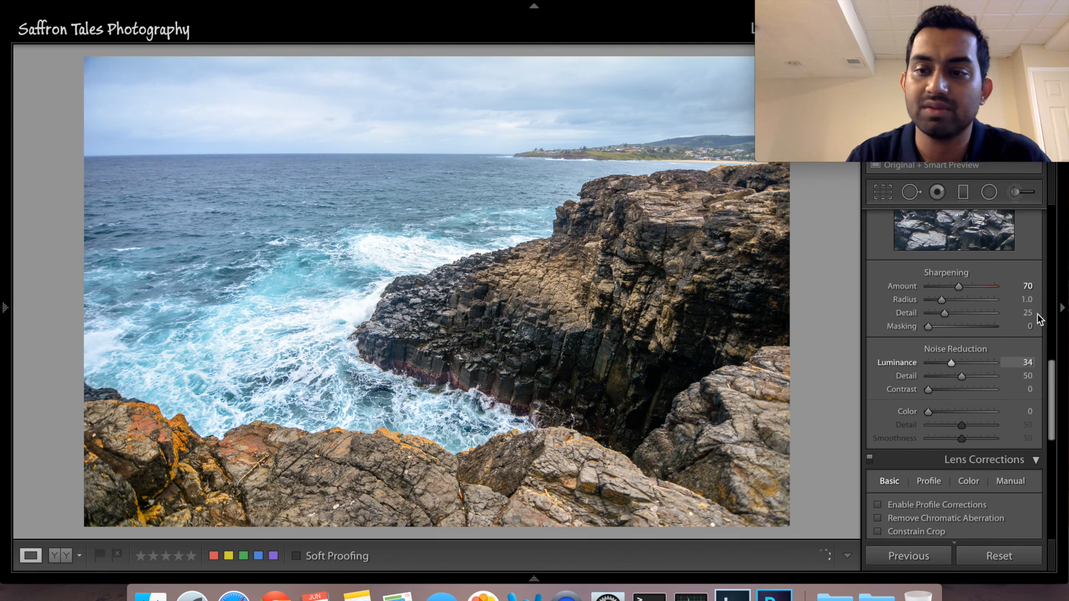
pyautogui.click(1051, 366)
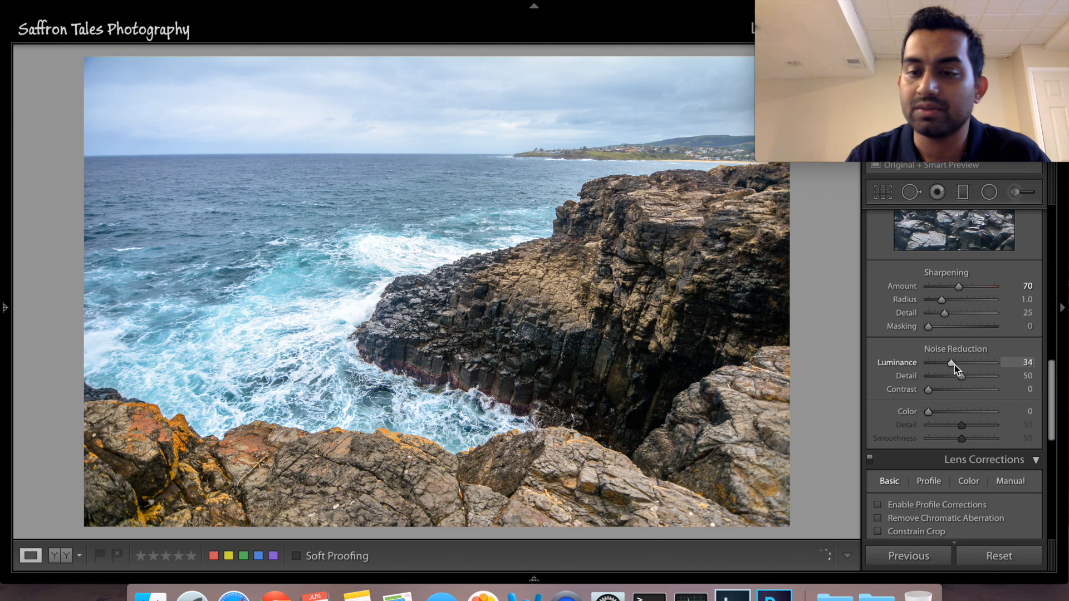
pyautogui.scroll(3, 952, 368)
pyautogui.click(946, 476)
pyautogui.moveTo(947, 478); pyautogui.dragTo(942, 476)
pyautogui.click(1053, 423)
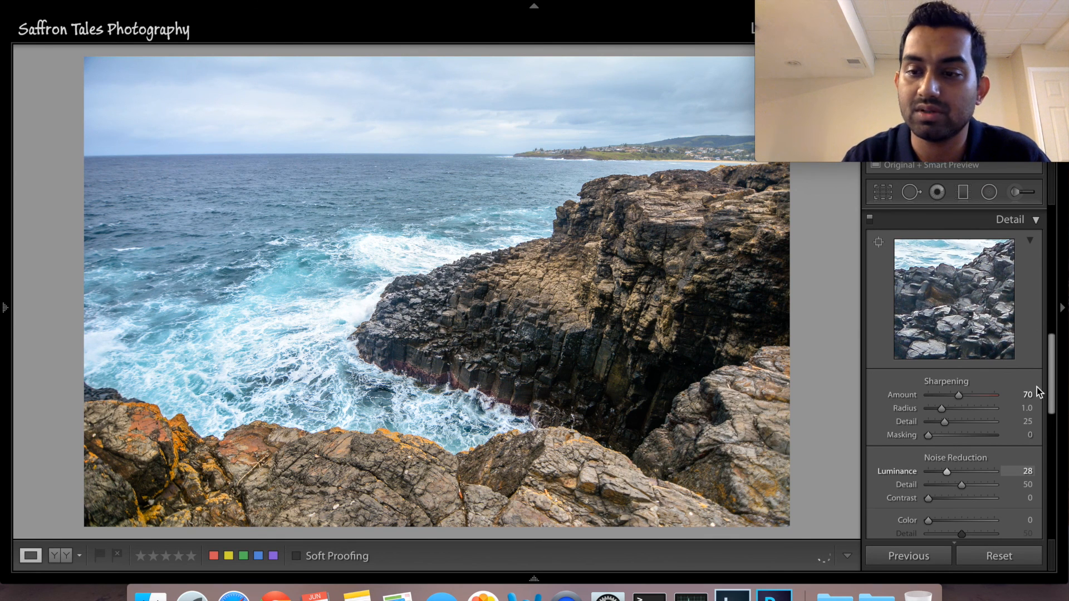
# - Use the black-and-white mask preview to set the sharpening Masking to 73
pyautogui.scroll(-2, 1038, 395)
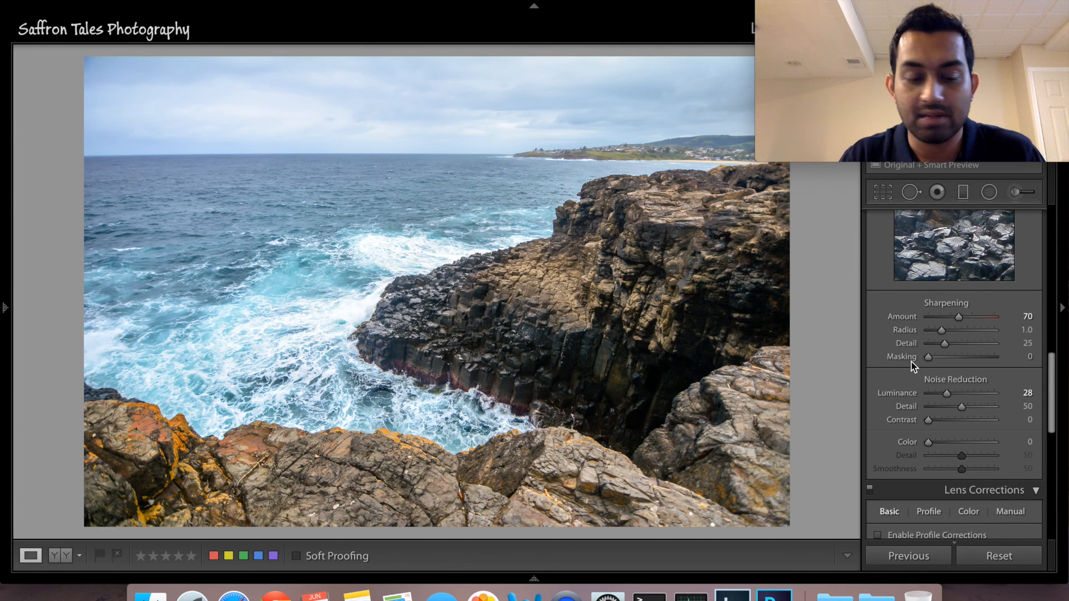
pyautogui.press('alt')
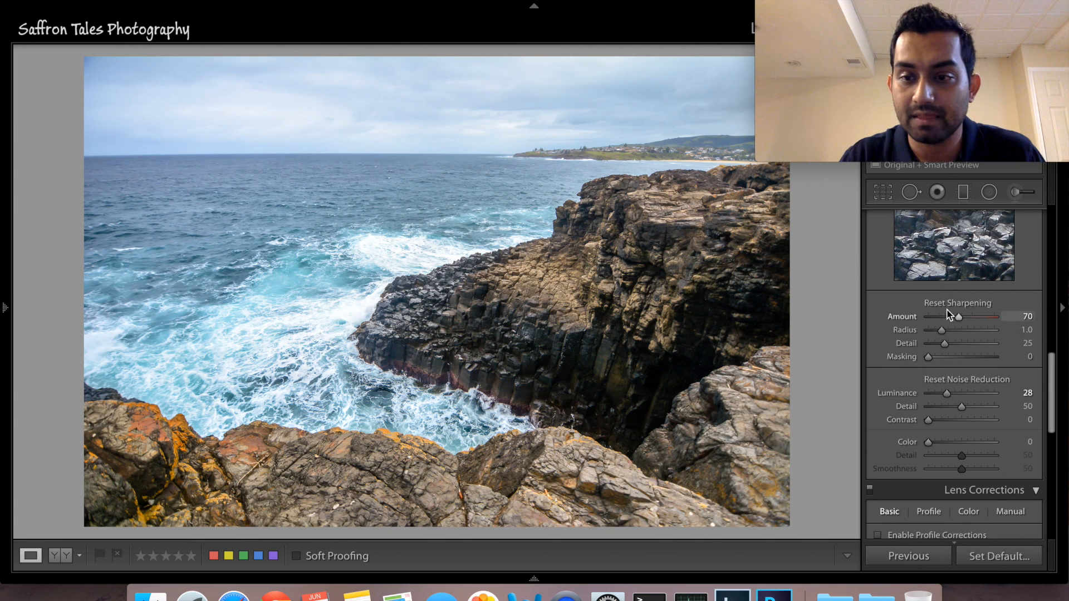
pyautogui.keyDown('alt'); pyautogui.click(927, 358); pyautogui.keyUp('alt')
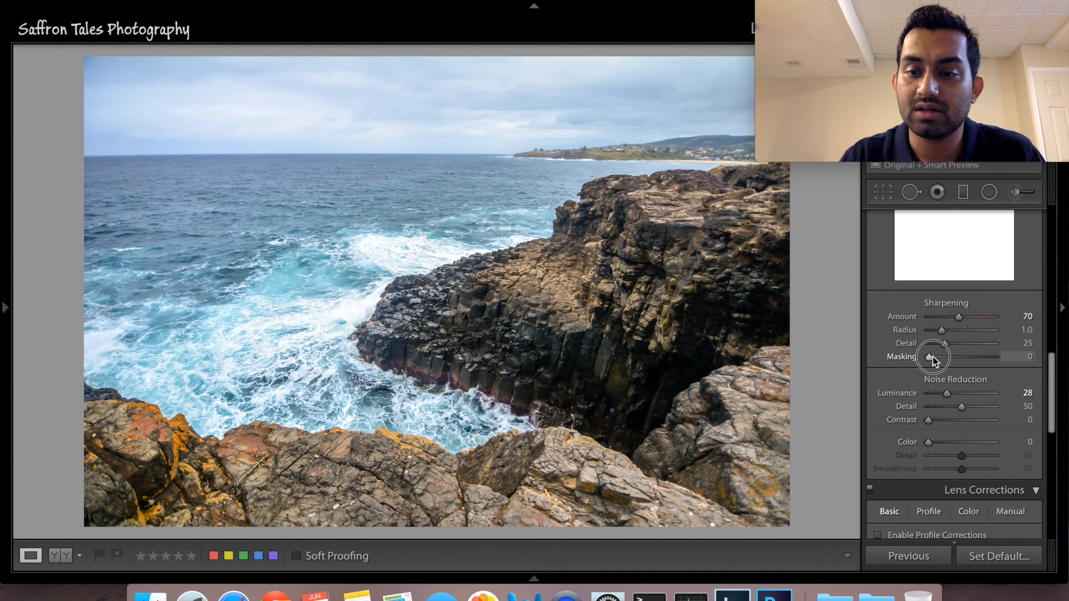
pyautogui.keyDown('alt'); pyautogui.moveTo(936, 359); pyautogui.dragTo(982, 363); pyautogui.keyUp('alt')
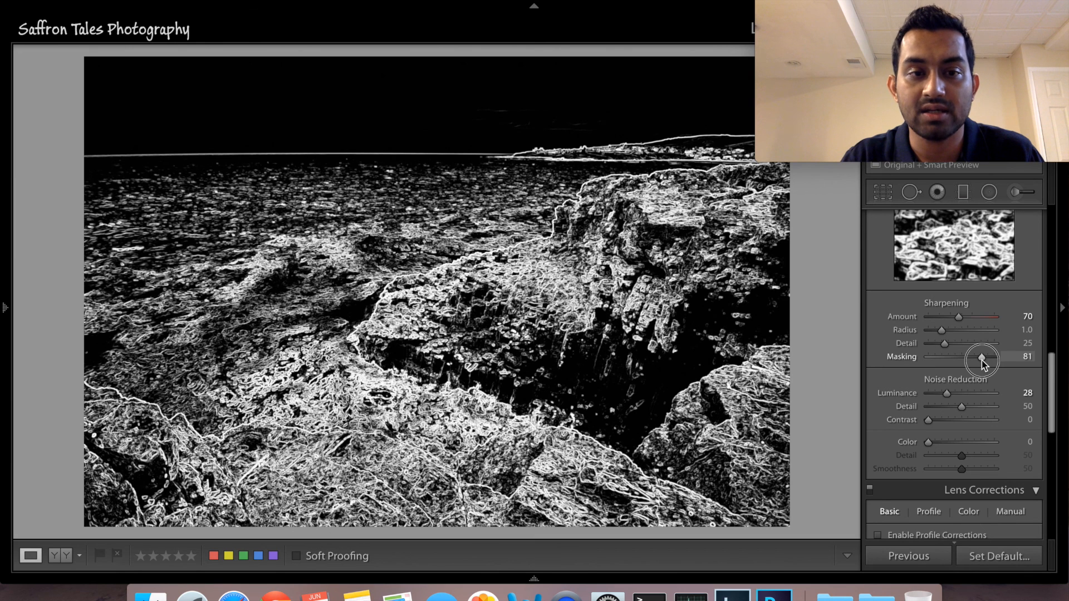
pyautogui.keyDown('alt'); pyautogui.moveTo(981, 362); pyautogui.dragTo(976, 360); pyautogui.keyUp('alt')
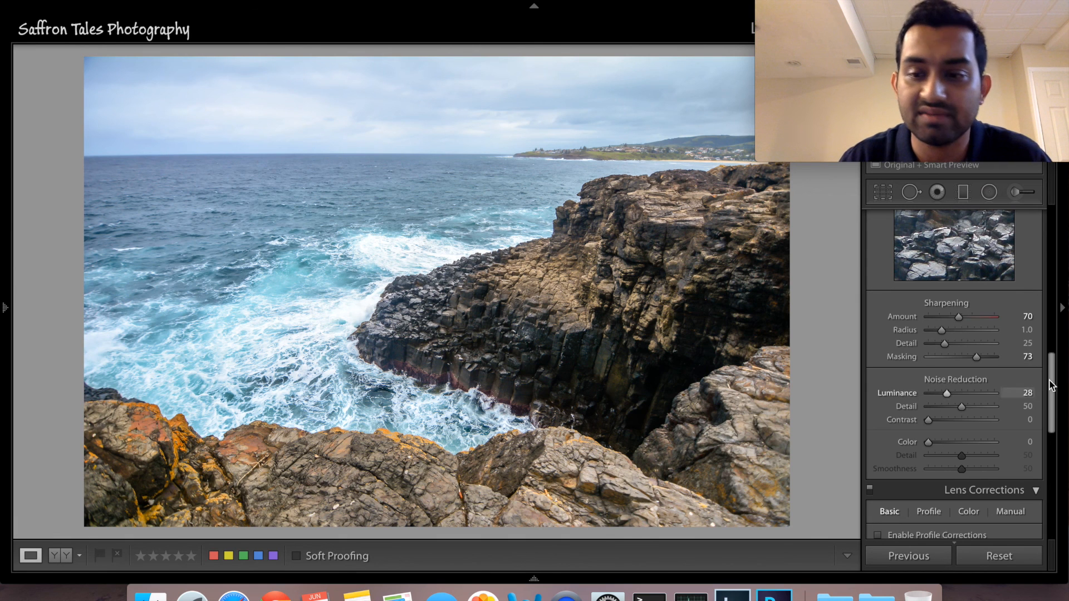
# - Look over the Lens Corrections and Effects options and compare the edited photo with its original version twice
pyautogui.click(1050, 405)
pyautogui.moveTo(1051, 405); pyautogui.dragTo(1047, 454)
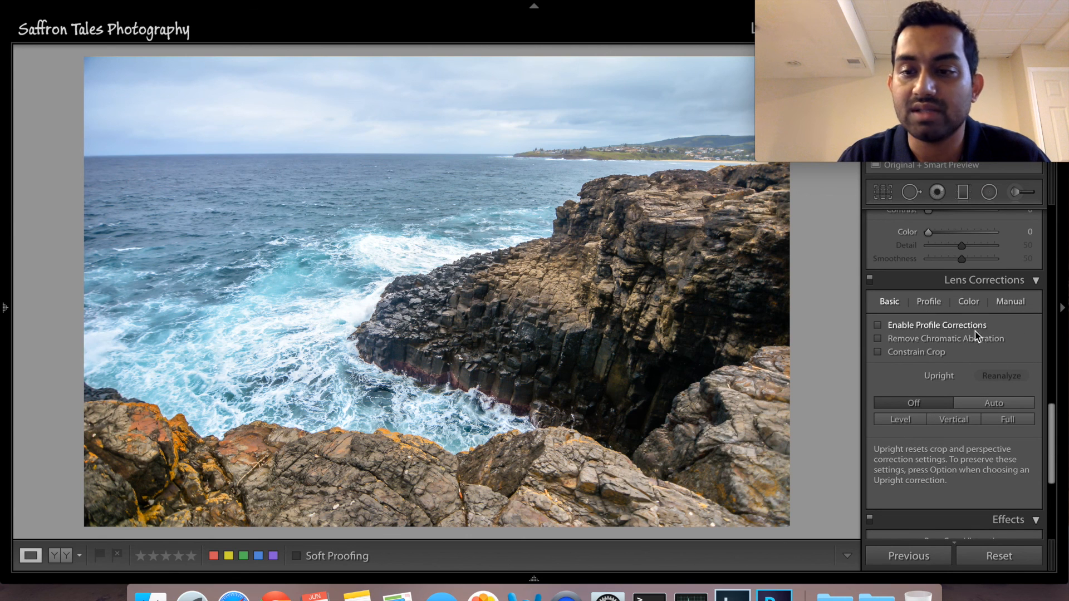
pyautogui.scroll(-1, 1051, 448)
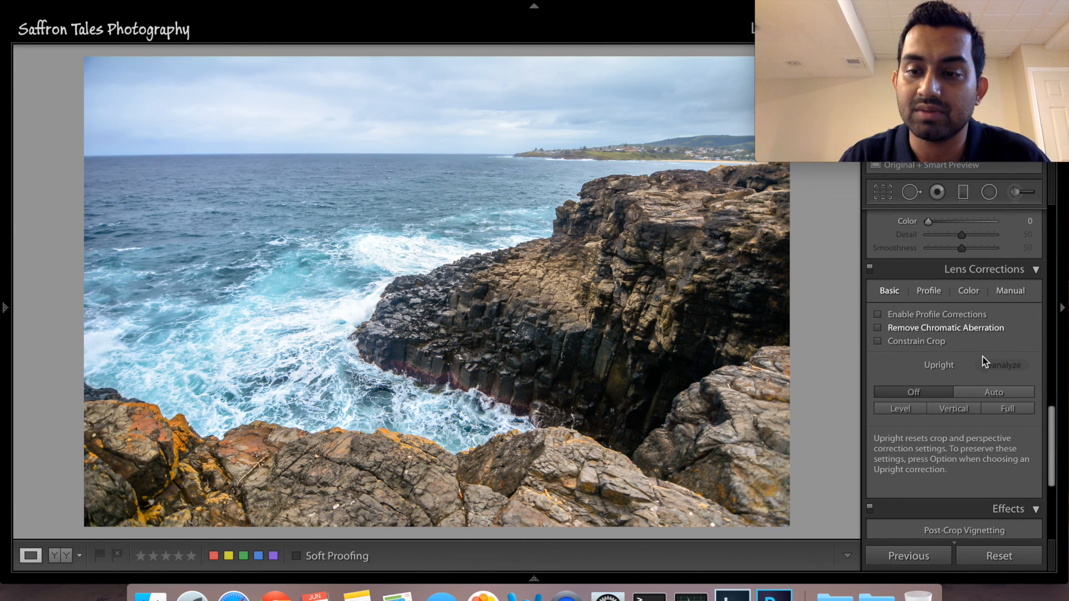
pyautogui.moveTo(1047, 449); pyautogui.dragTo(1046, 501)
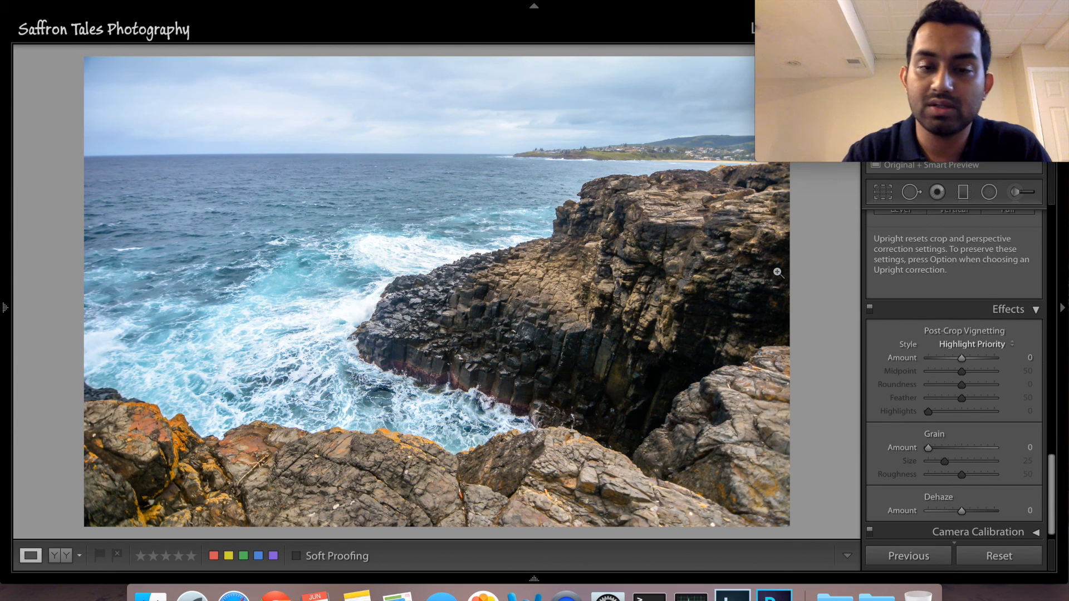
pyautogui.press('\\')
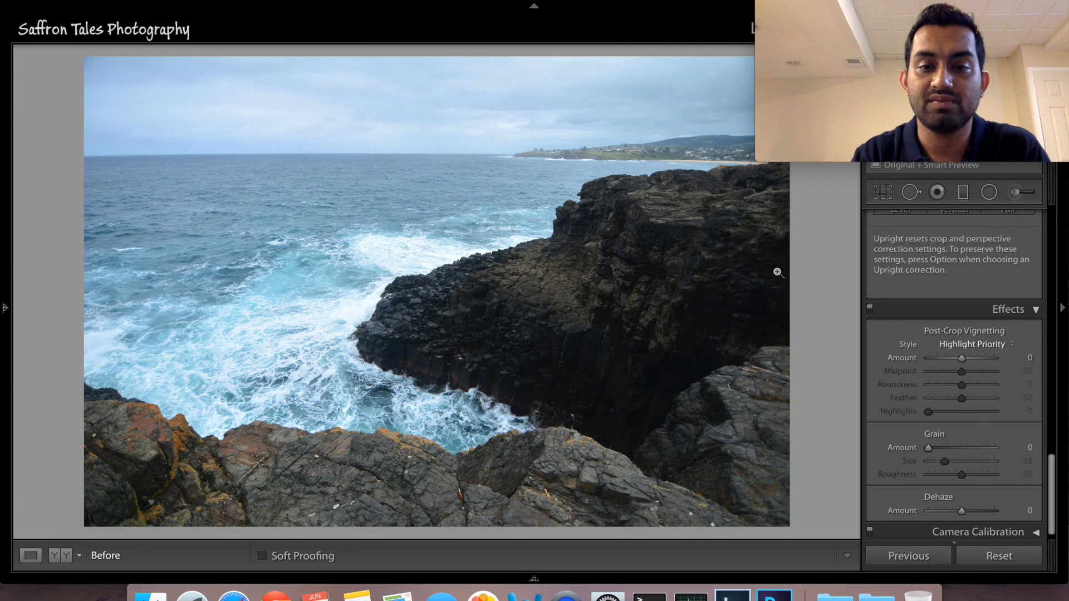
pyautogui.press('\\')
pyautogui.press('\\')
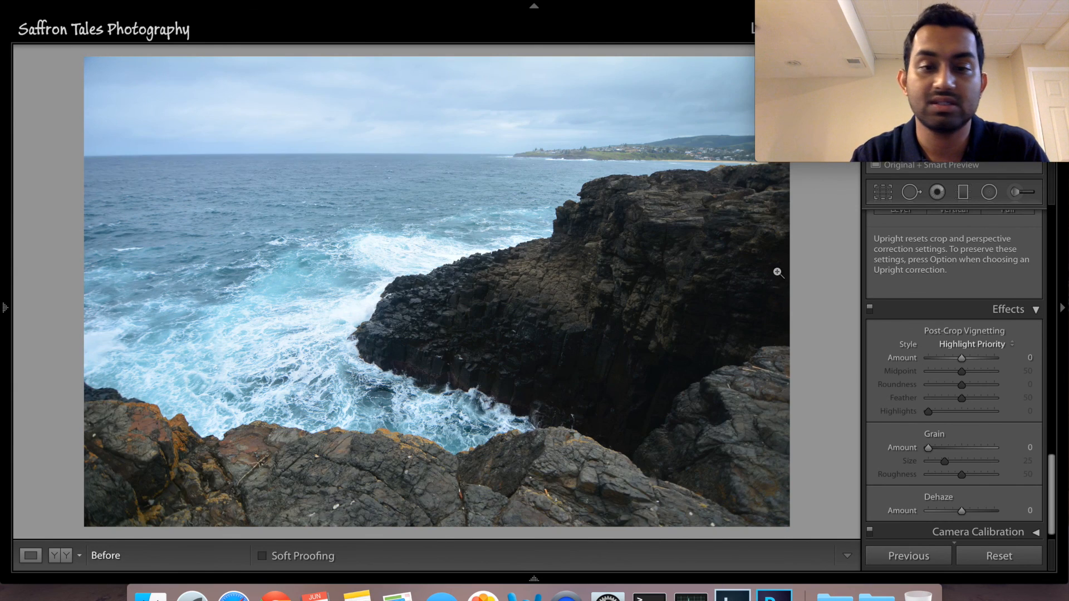
pyautogui.press('\\')
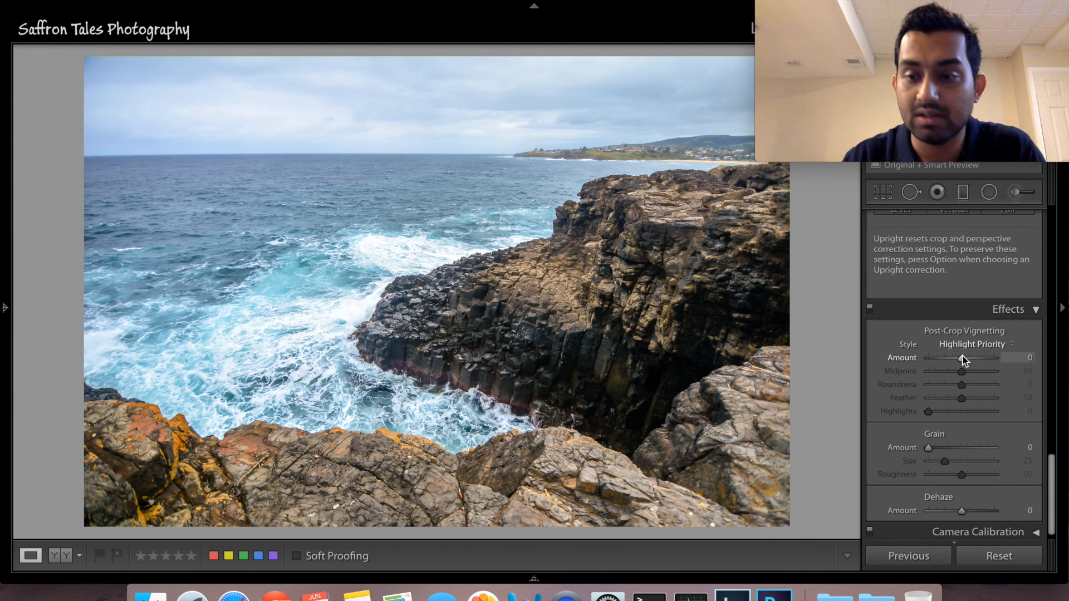
# - Darken the photo's edges with a Highlight Priority post-crop vignette at an Amount of -20
pyautogui.moveTo(962, 362); pyautogui.dragTo(956, 363)
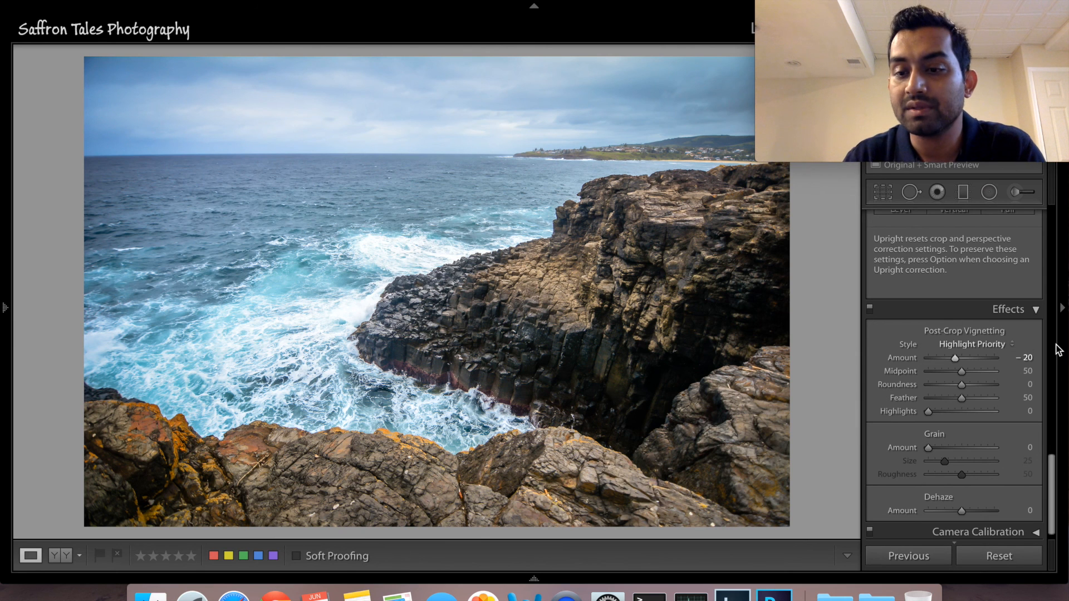
pyautogui.moveTo(1052, 473); pyautogui.dragTo(1064, 221)
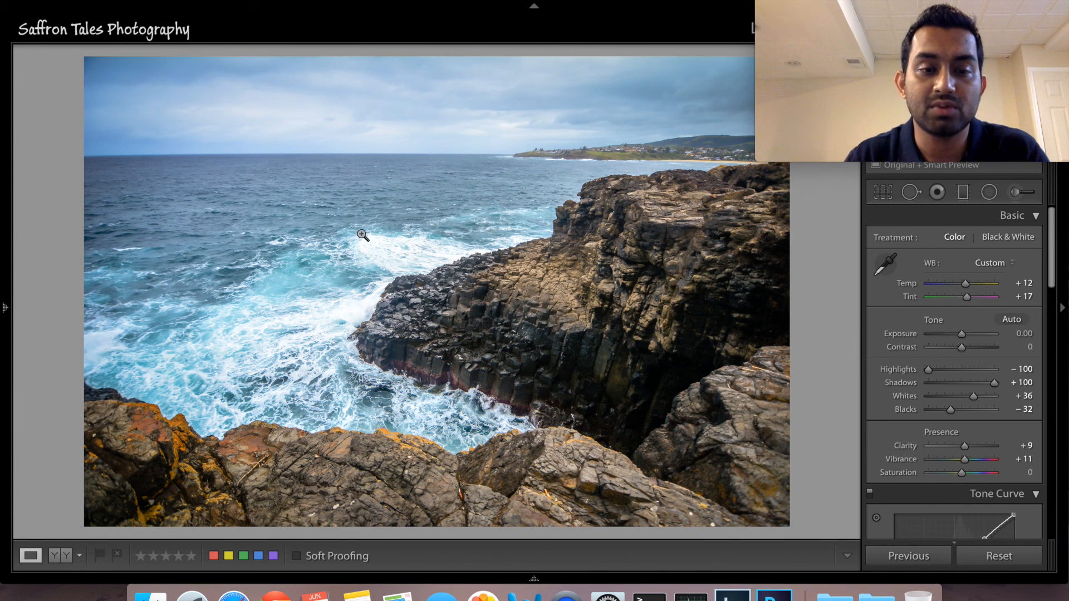
# - Review the photo's export settings, from location and file format to sizing, sharpening and metadata, and close them without exporting
pyautogui.click(106, 1)
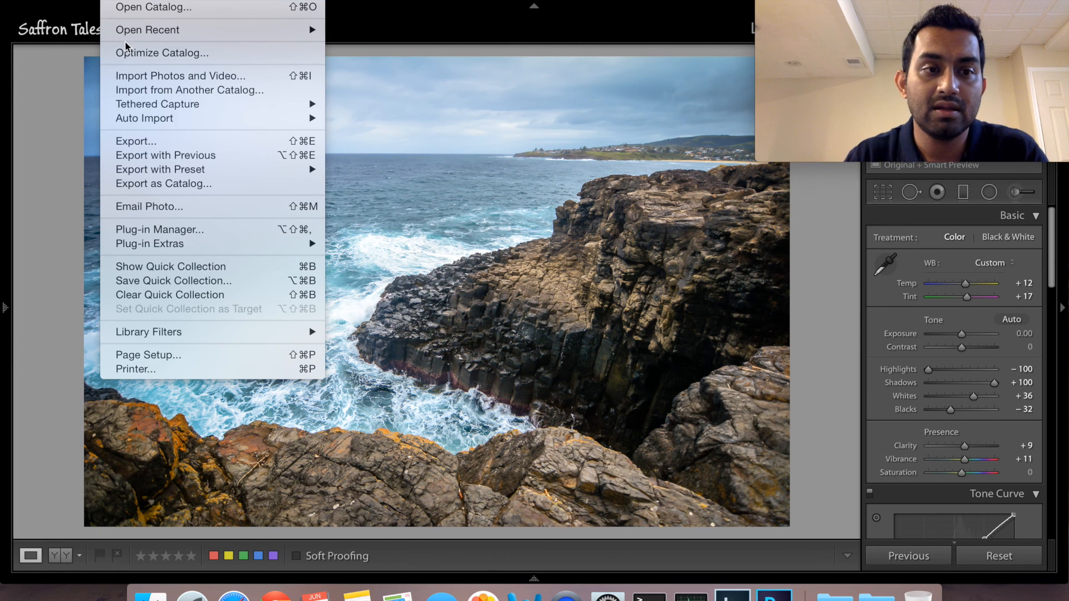
pyautogui.click(408, 142)
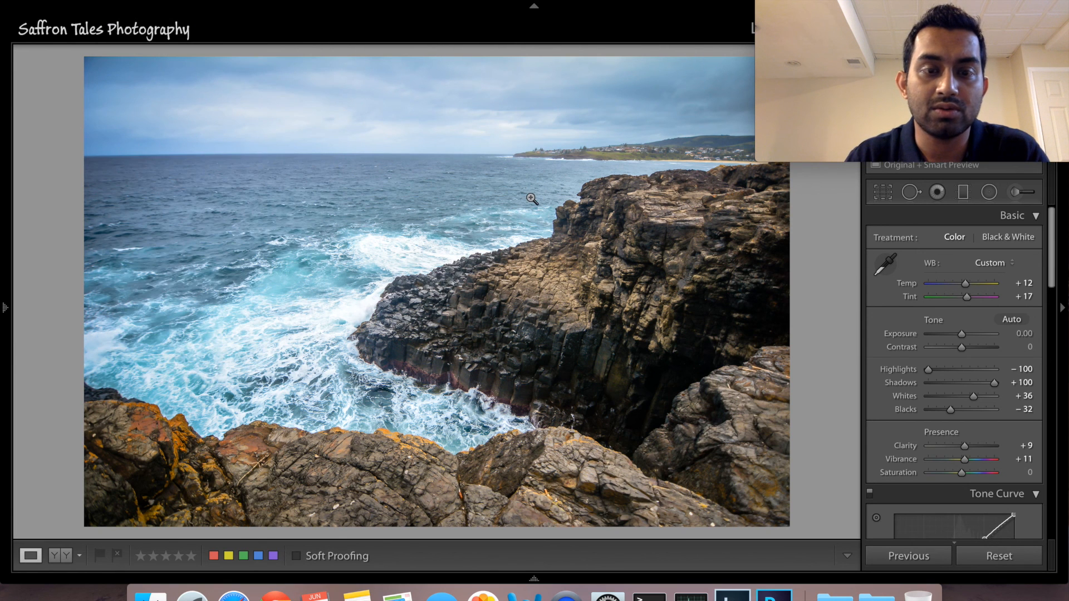
pyautogui.rightClick(420, 269)
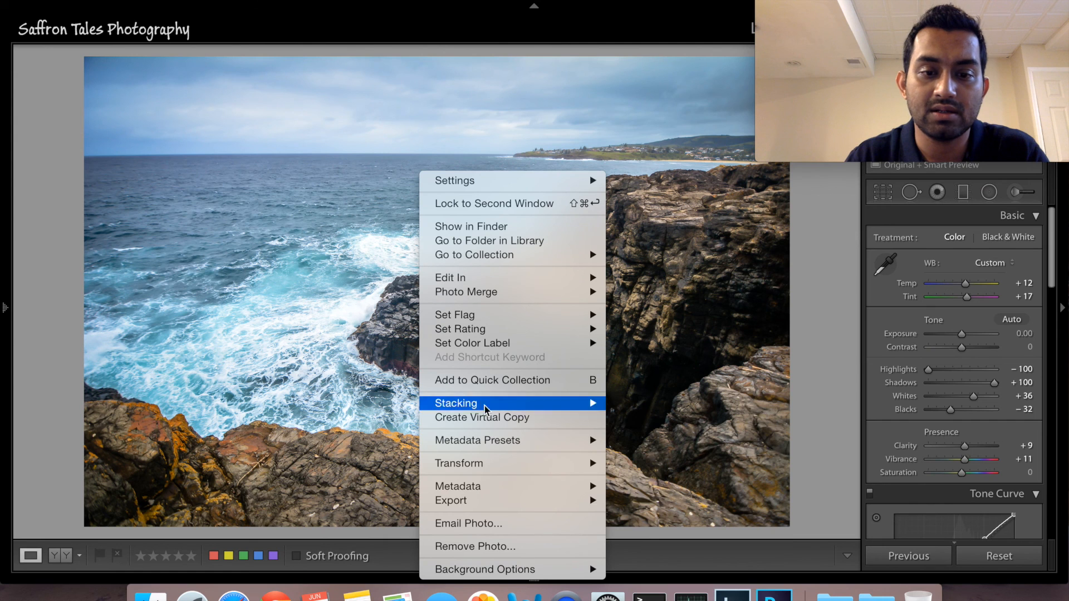
pyautogui.moveTo(517, 498)
pyautogui.click(642, 469)
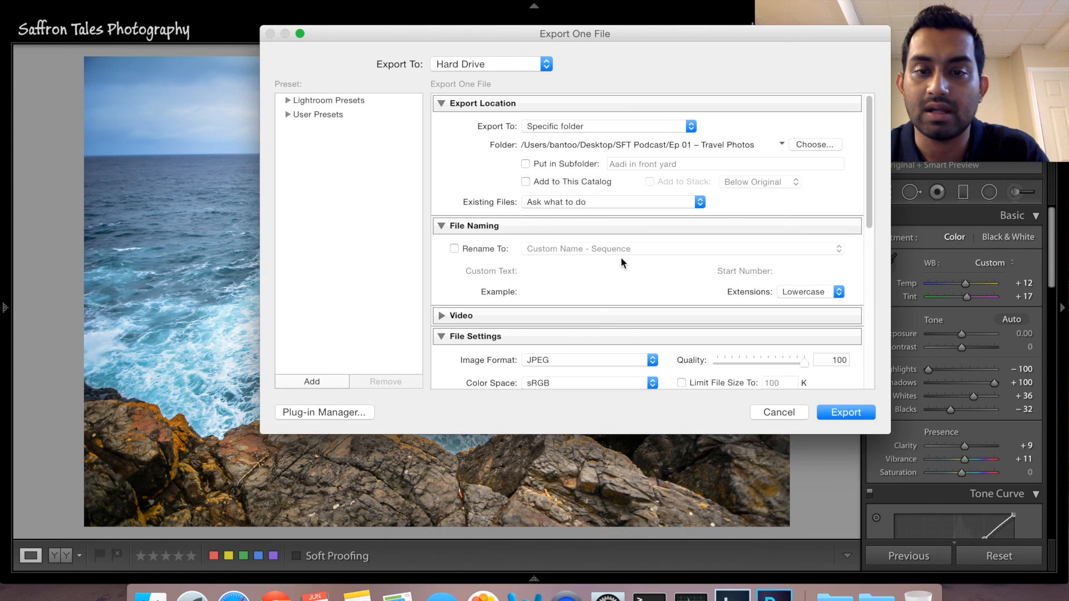
pyautogui.moveTo(866, 209); pyautogui.dragTo(867, 278)
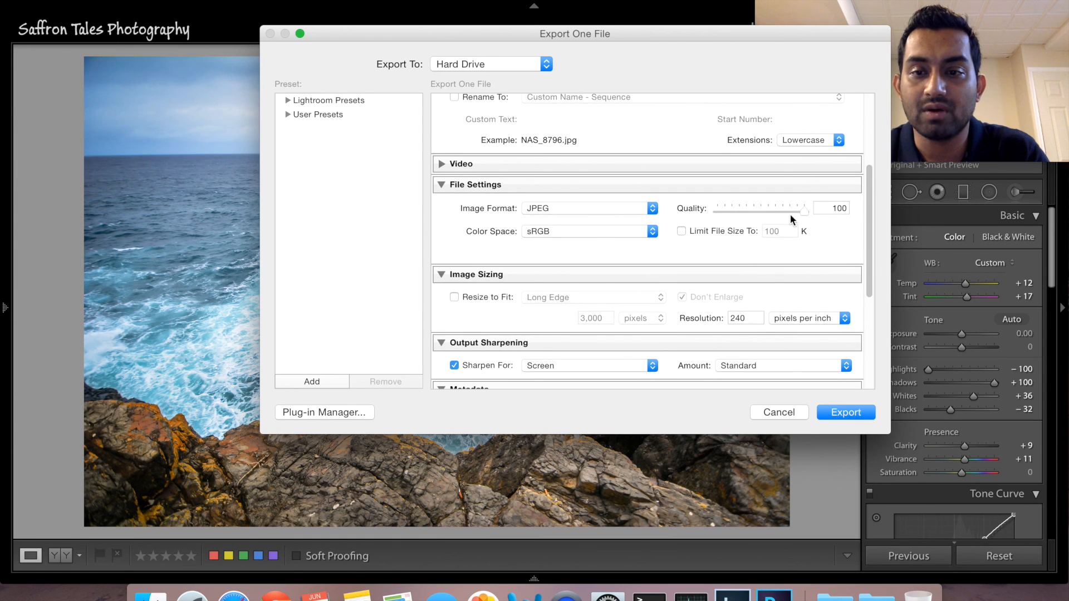
pyautogui.moveTo(864, 284); pyautogui.dragTo(865, 372)
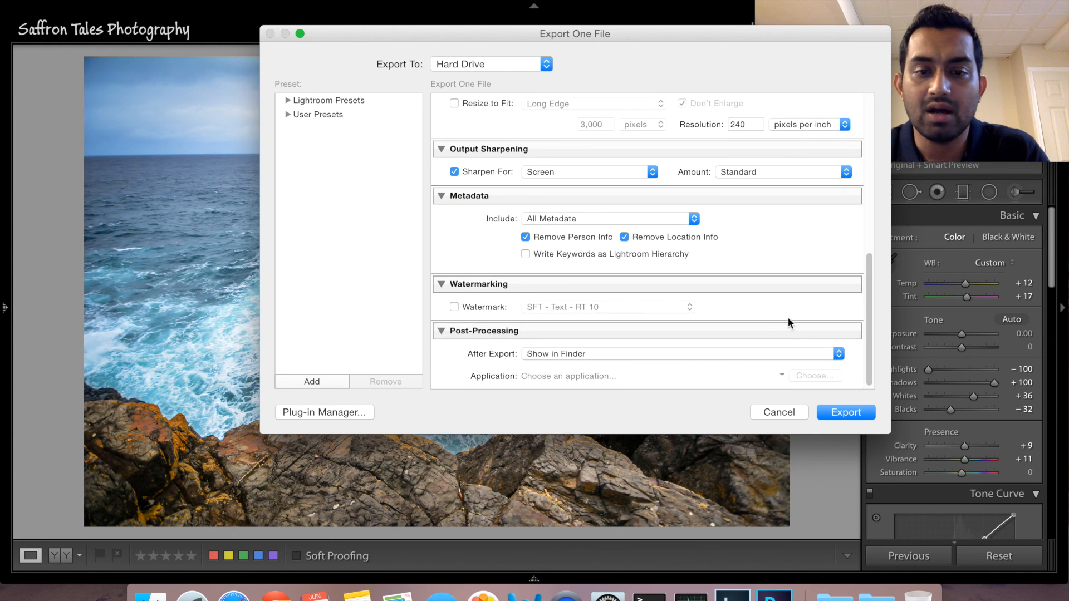
pyautogui.click(778, 412)
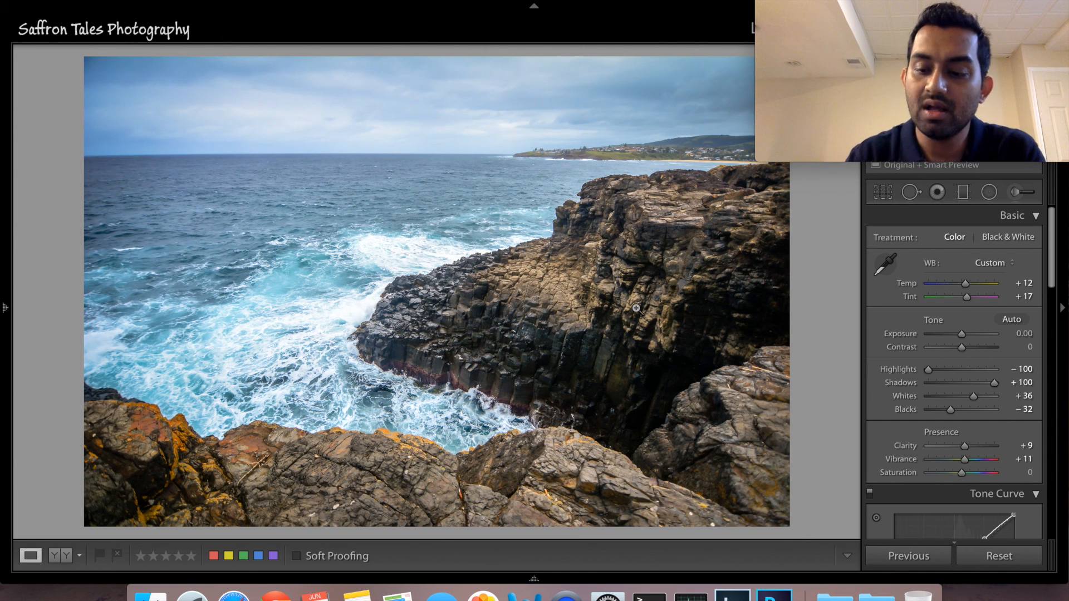
# - Show the unedited version of the coastline photo for a final comparison
pyautogui.press('\\')
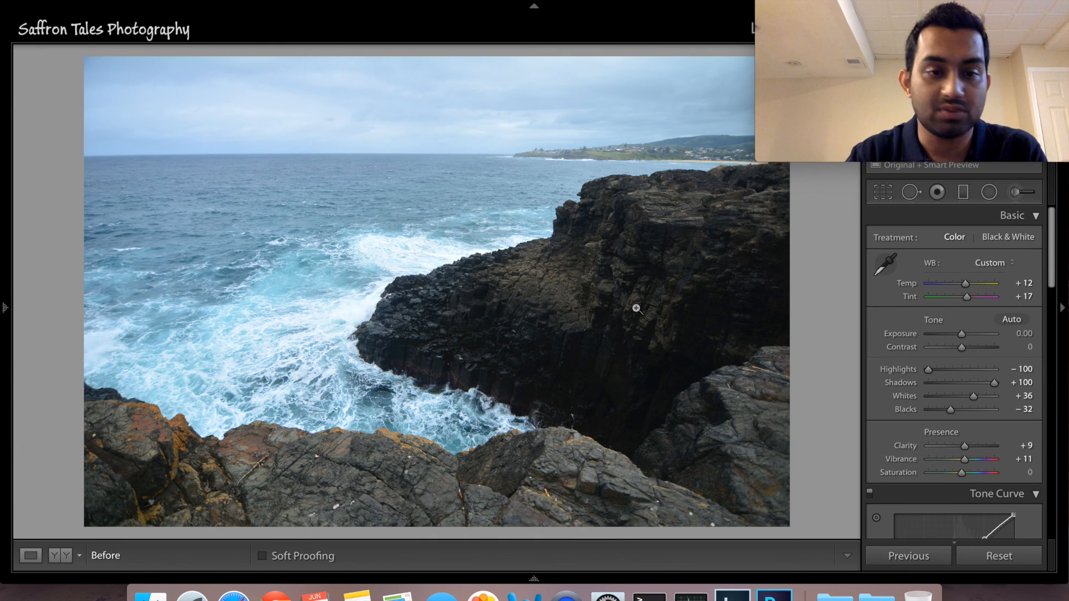
# - Return the coastline photo to its edited version, check the blowhole photo NAS_8844.jpg and return to the coastline photo
pyautogui.press('\\')
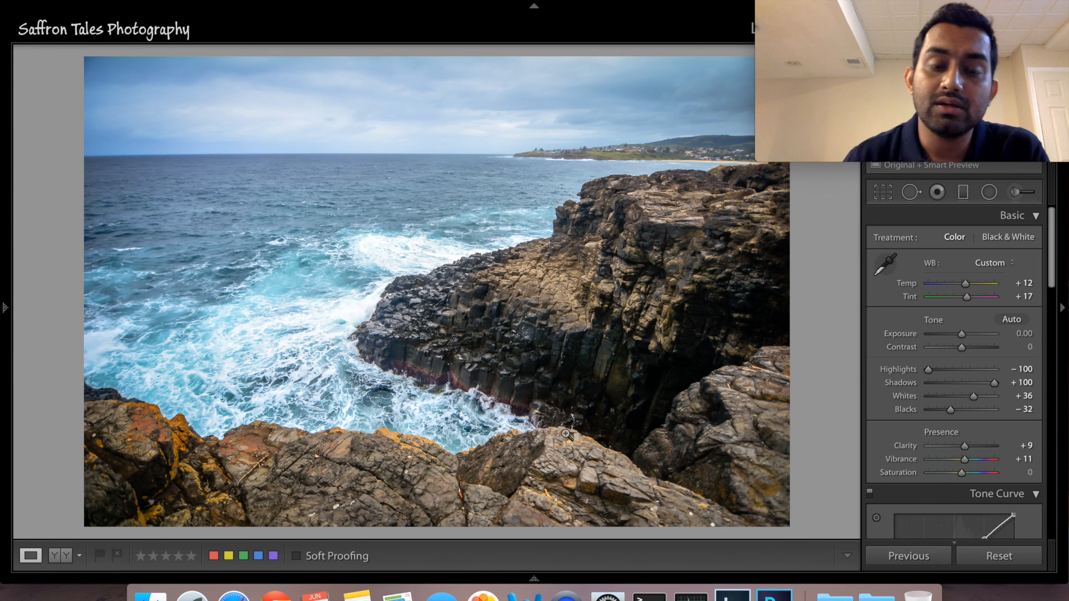
pyautogui.moveTo(278, 579)
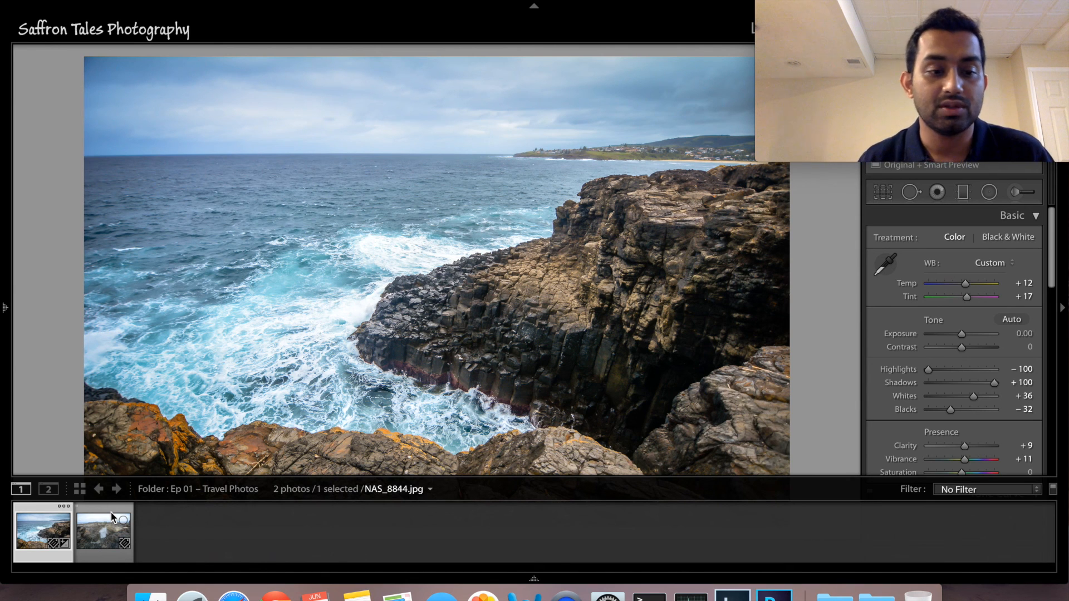
pyautogui.press('F6')
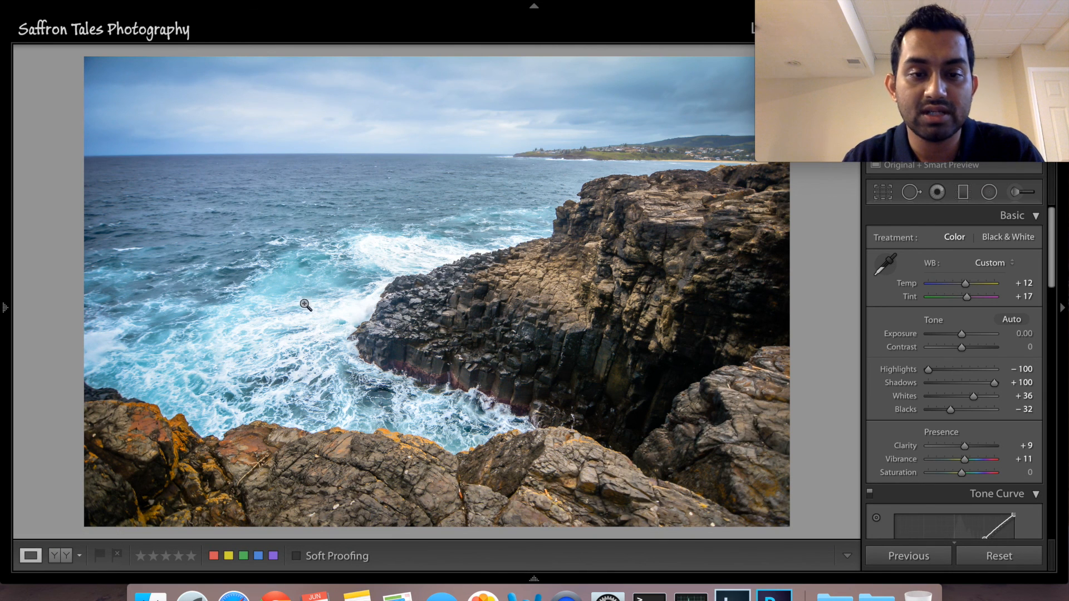
pyautogui.moveTo(185, 581)
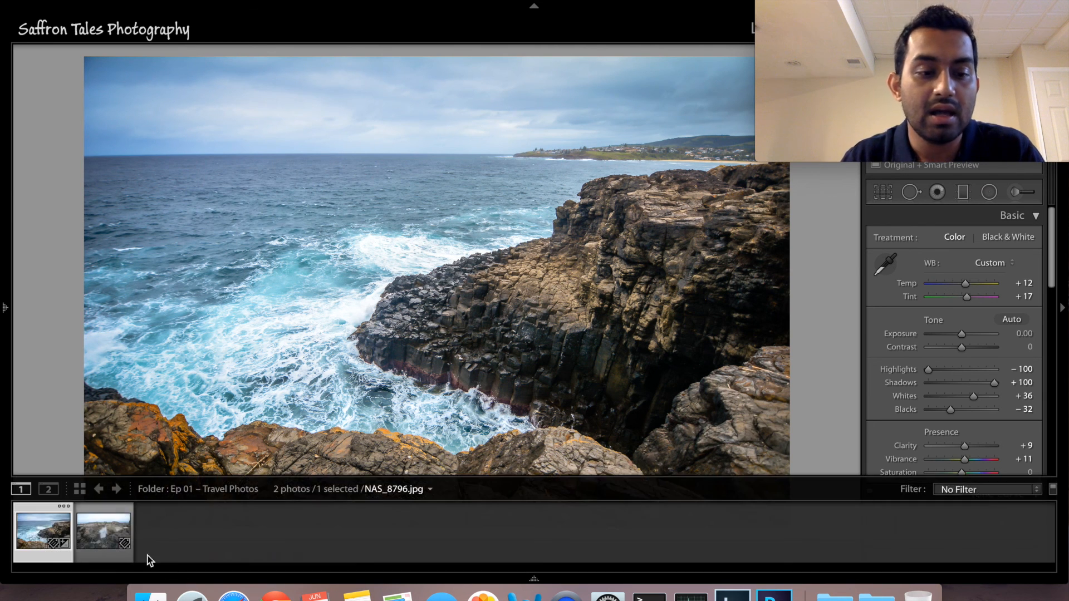
pyautogui.click(93, 539)
pyautogui.press('Left')
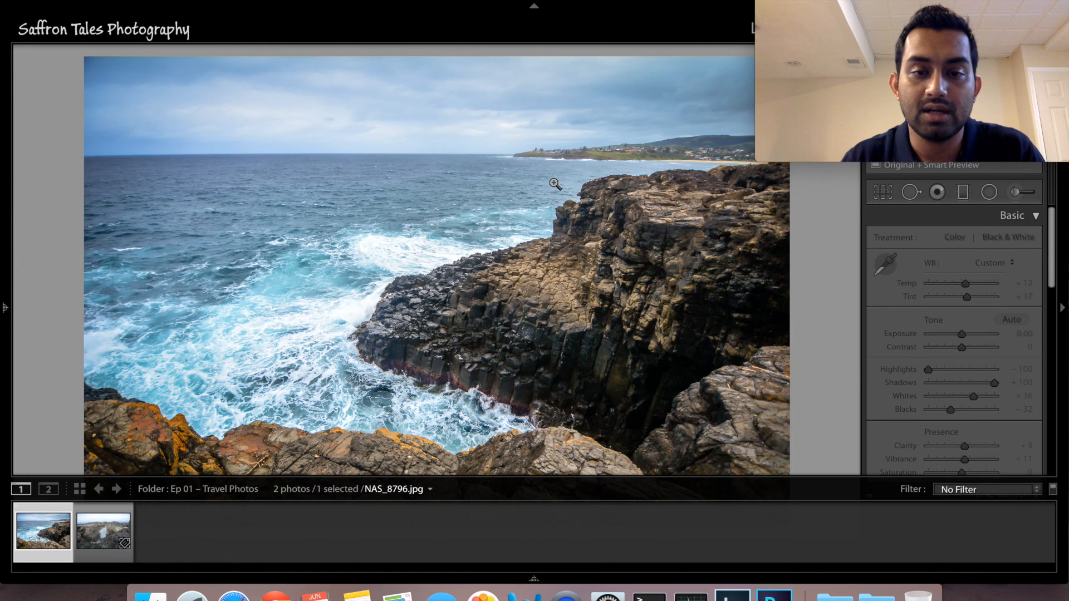
# - Copy all of the coastline photo's develop settings, from white balance and basic tone to lens corrections, effects and crop
pyautogui.rightClick(502, 234)
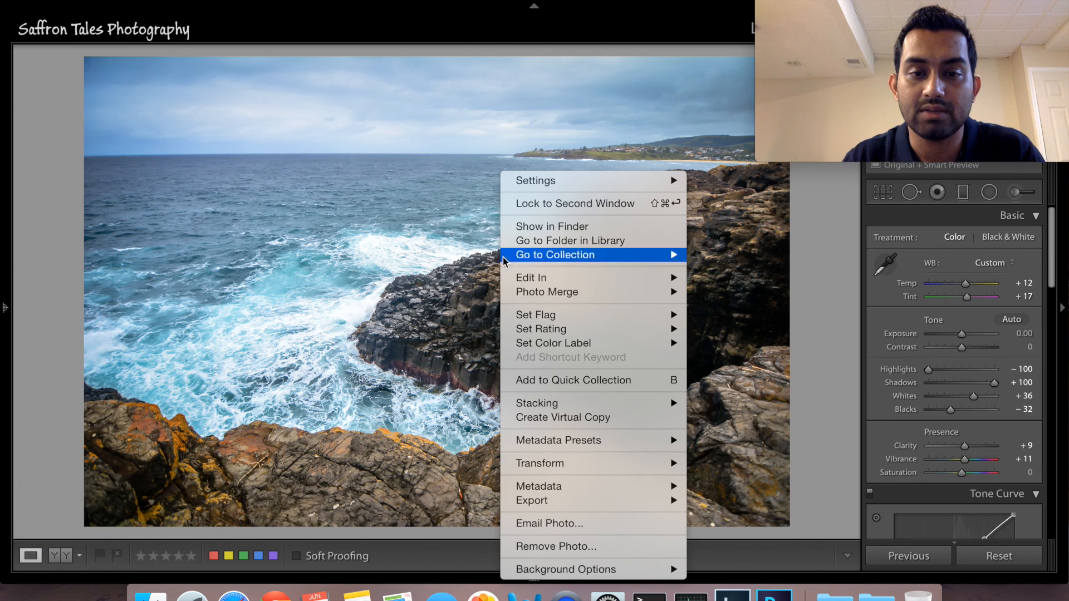
pyautogui.moveTo(526, 277)
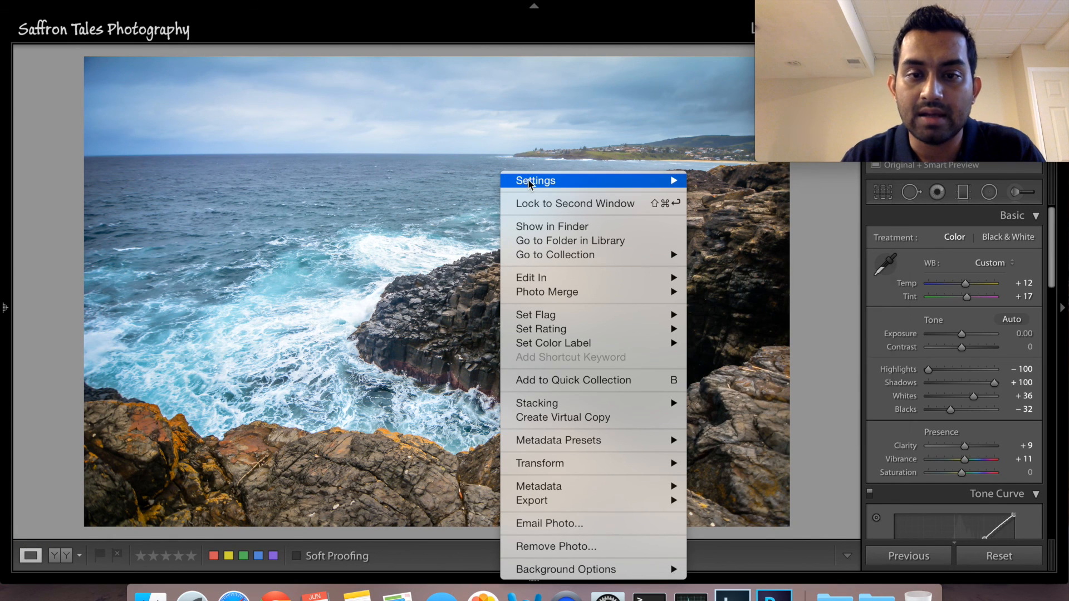
pyautogui.moveTo(531, 183)
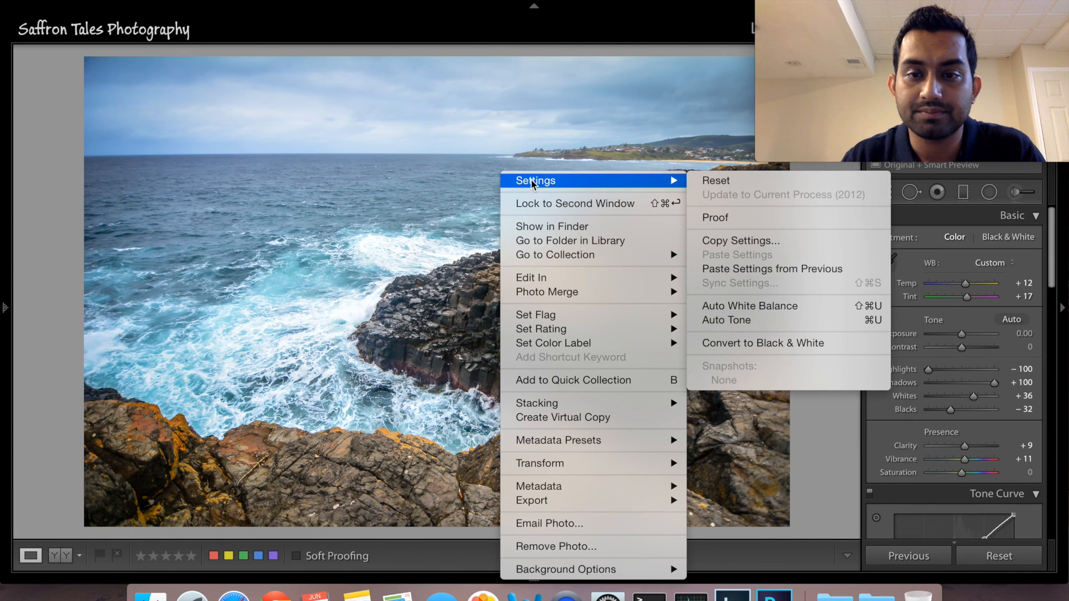
pyautogui.click(754, 244)
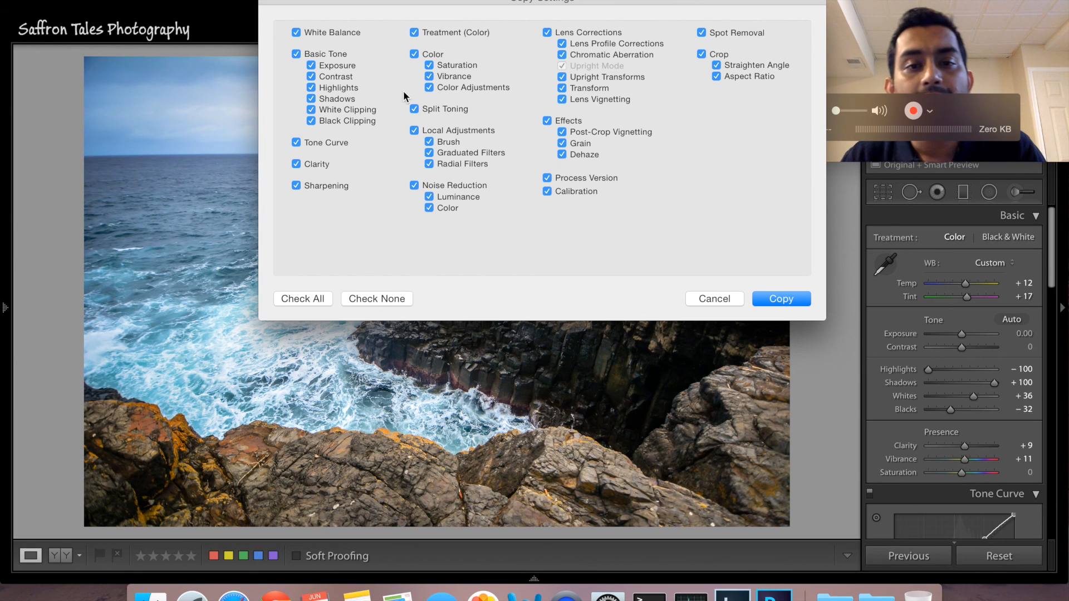
pyautogui.click(781, 299)
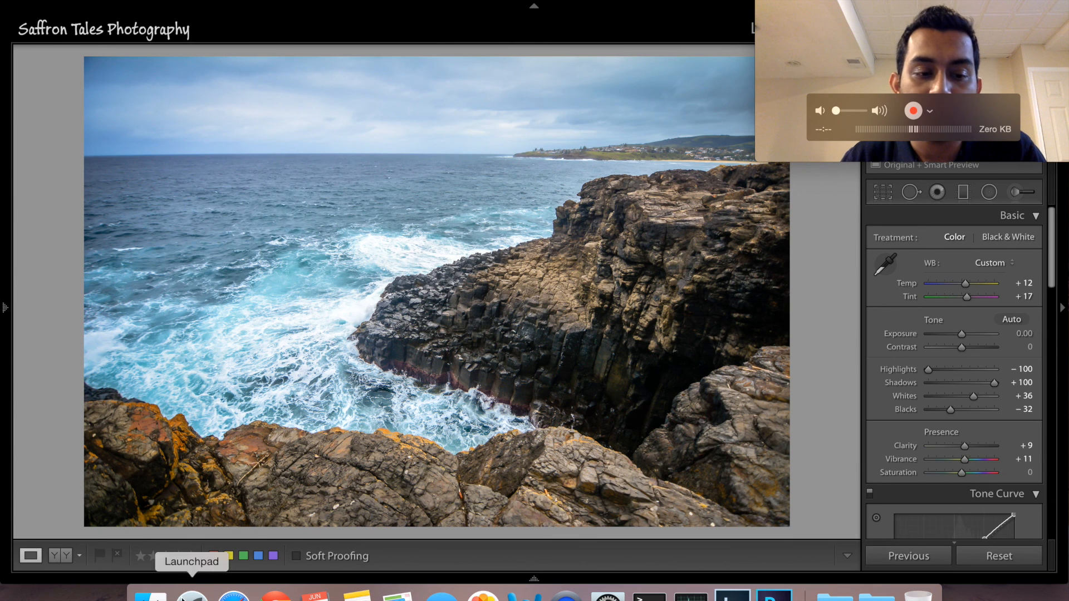
# - Paste the copied develop settings onto the blowhole photo NAS_8844.jpg
pyautogui.moveTo(172, 555)
pyautogui.click(103, 531)
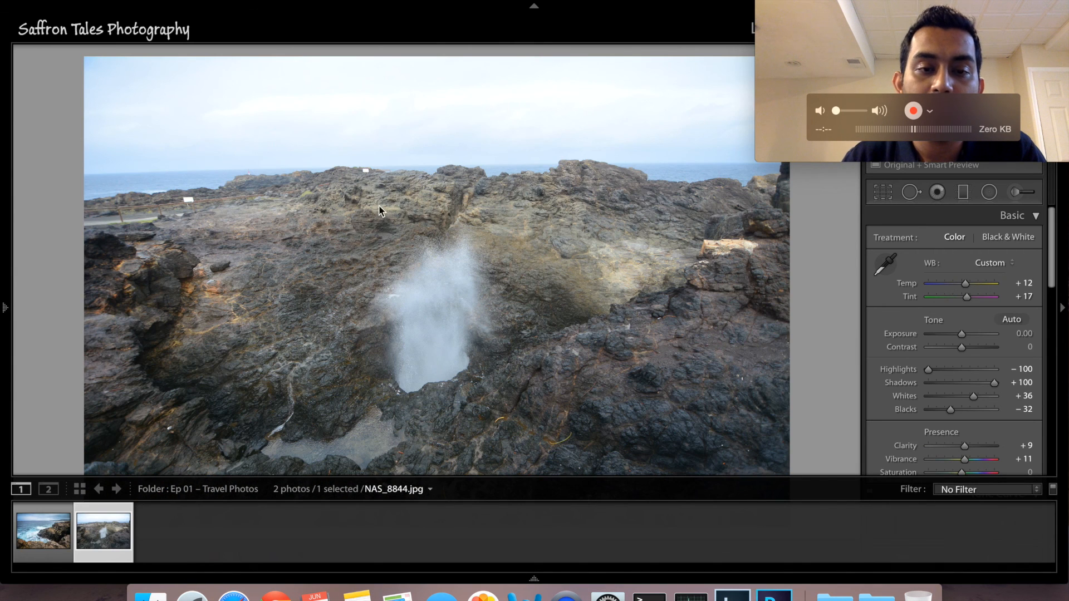
pyautogui.rightClick(362, 172)
pyautogui.moveTo(506, 179)
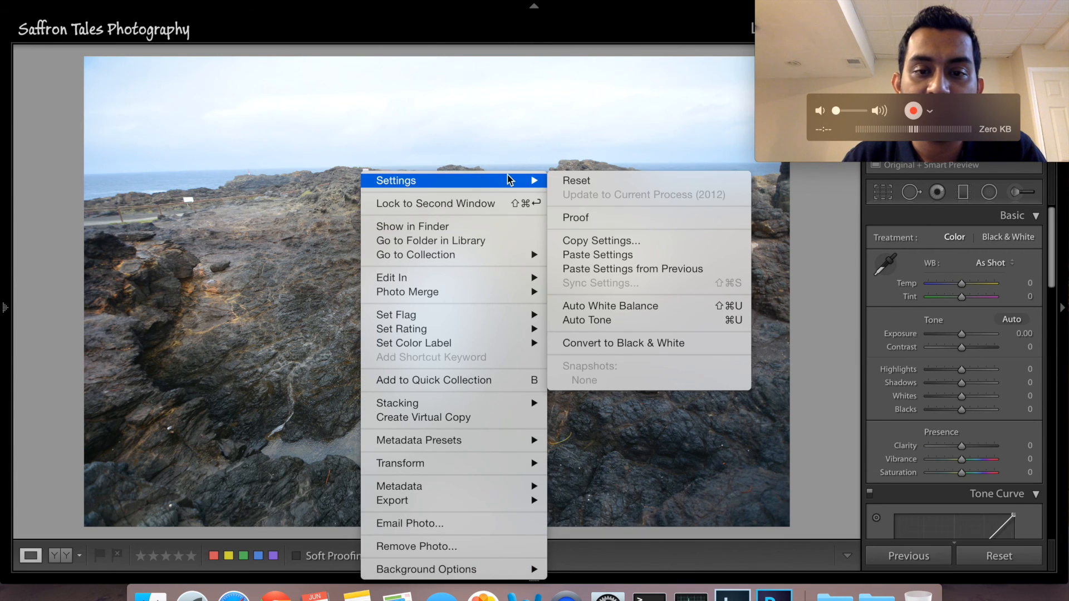
pyautogui.click(612, 259)
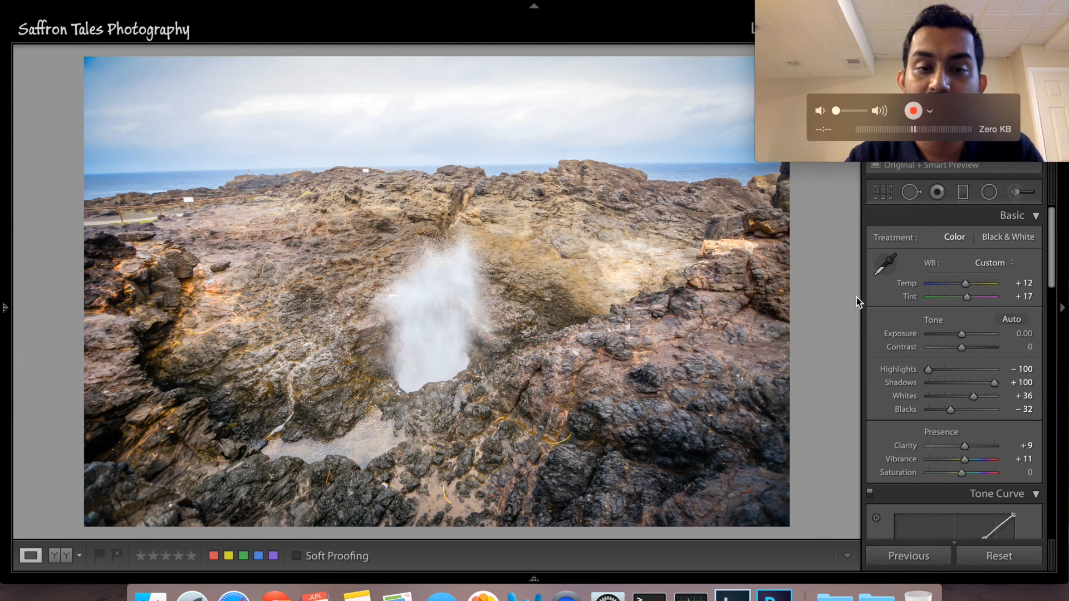
# - Compare the blowhole photo with its unedited version and inspect its details up close
pyautogui.press('\\')
pyautogui.press('\\')
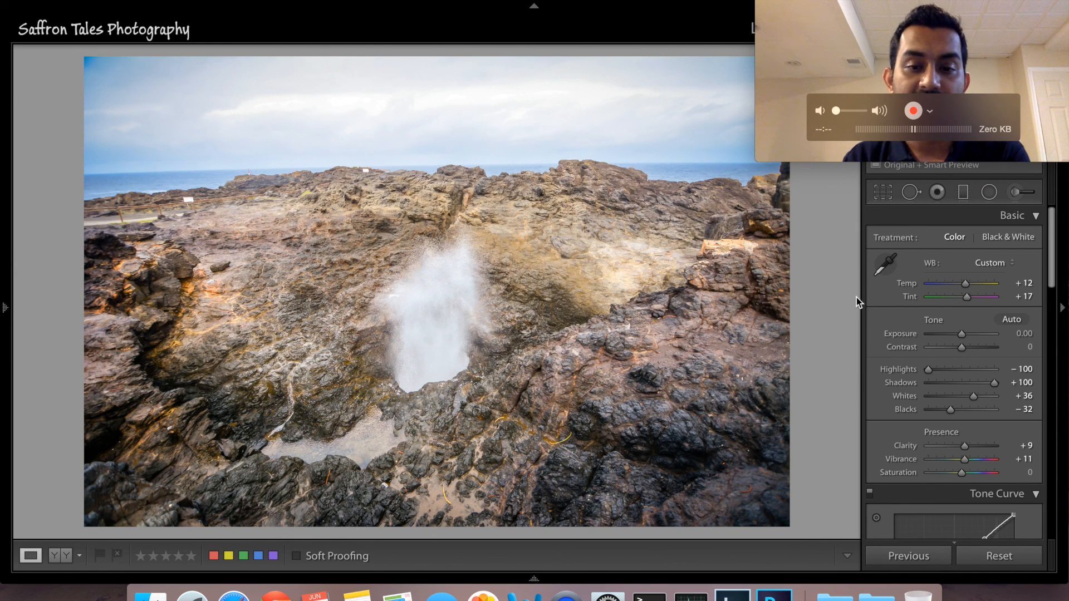
pyautogui.click(496, 327)
pyautogui.click(498, 326)
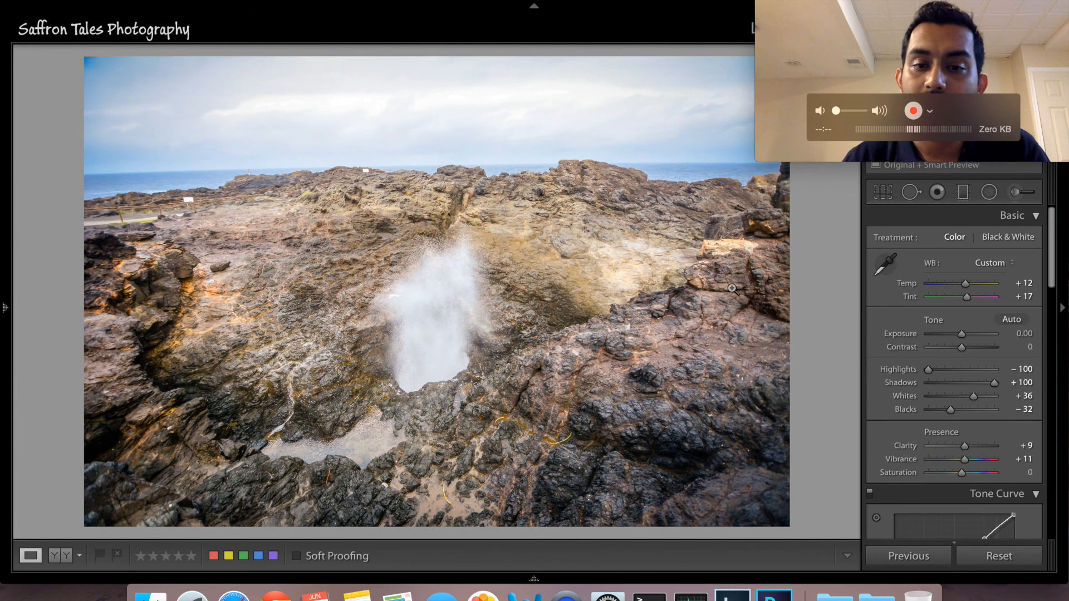
pyautogui.click(775, 6)
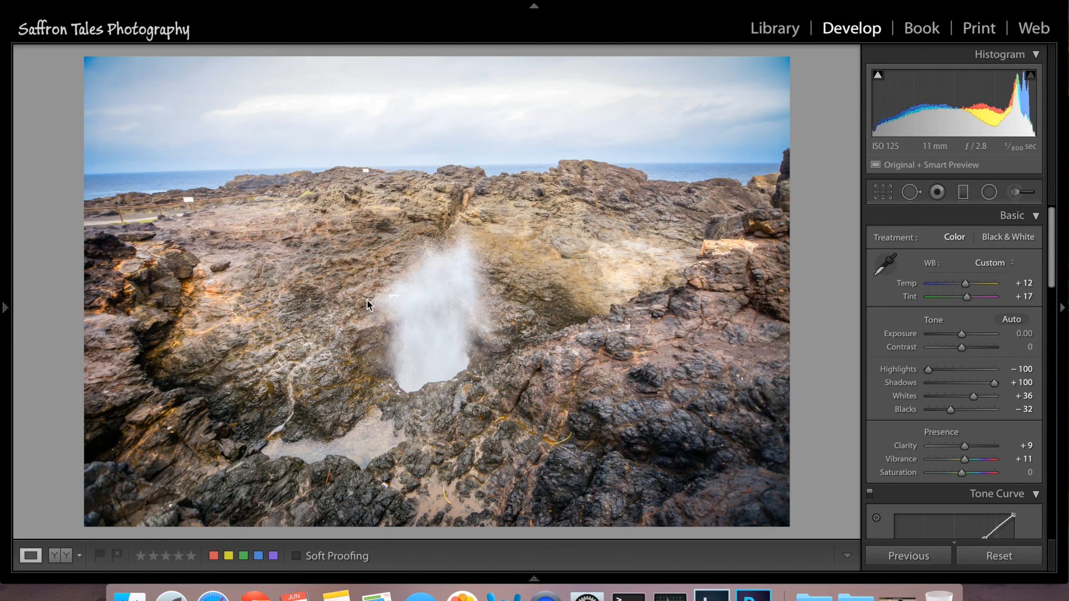
# - Undo the settings pasted onto the blowhole photo and go back to the coastline photo NAS_8796.jpg
pyautogui.press('super+z')
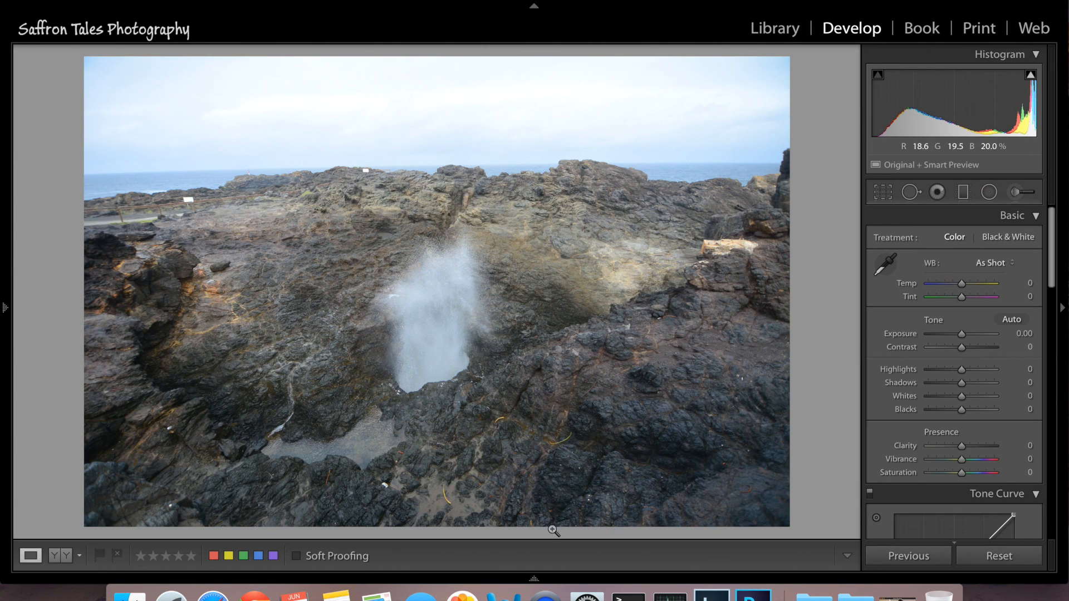
pyautogui.moveTo(364, 577)
pyautogui.click(28, 540)
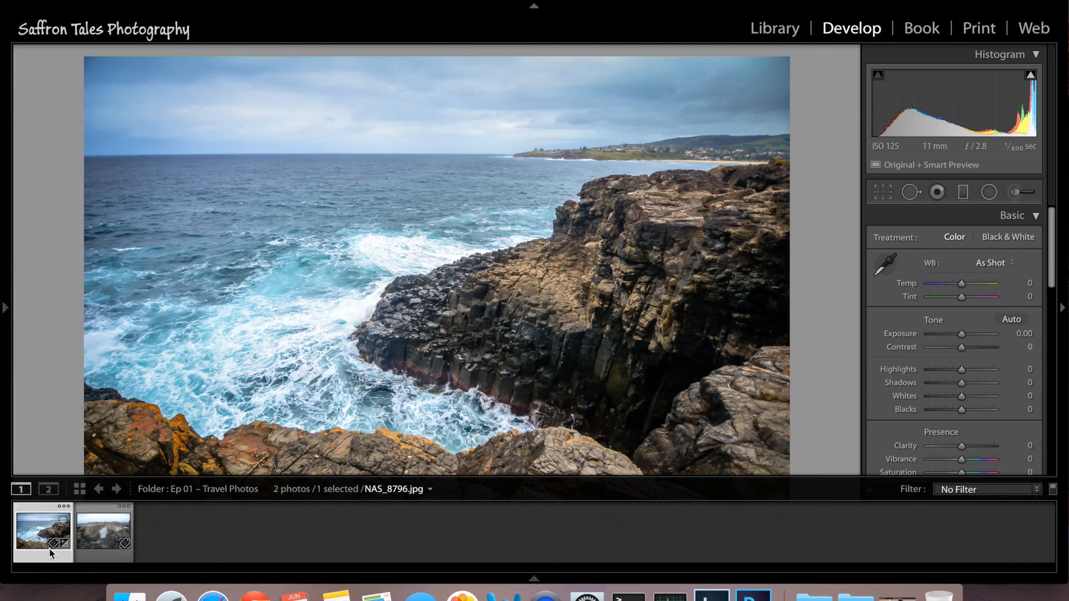
pyautogui.press('super+shift+v')
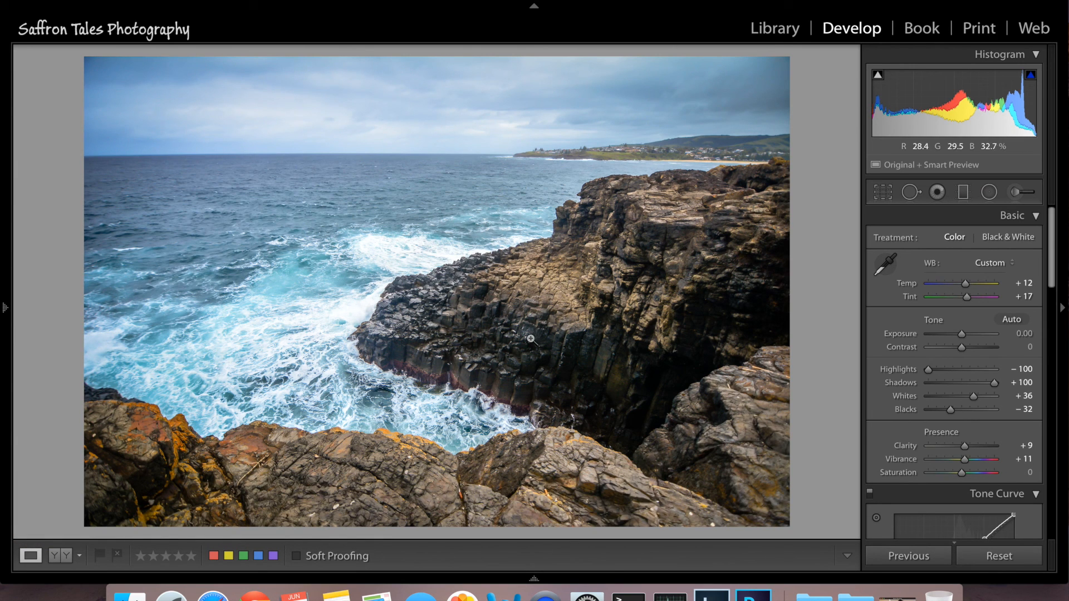
# - Copy the coastline photo's develop settings once more with all adjustment groups included
pyautogui.press('shift')
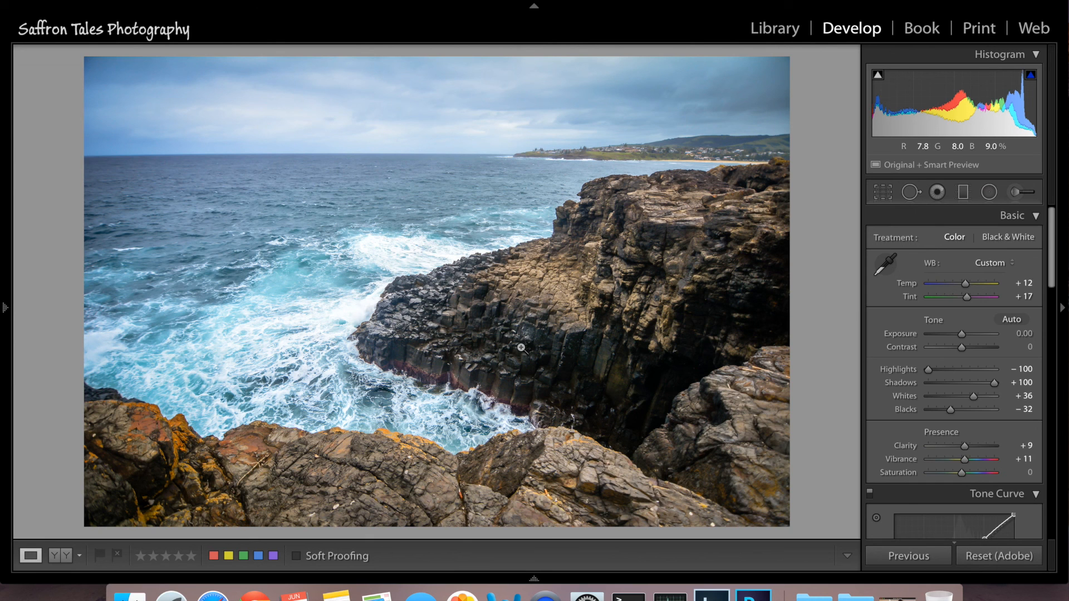
pyautogui.press('super+shift+c')
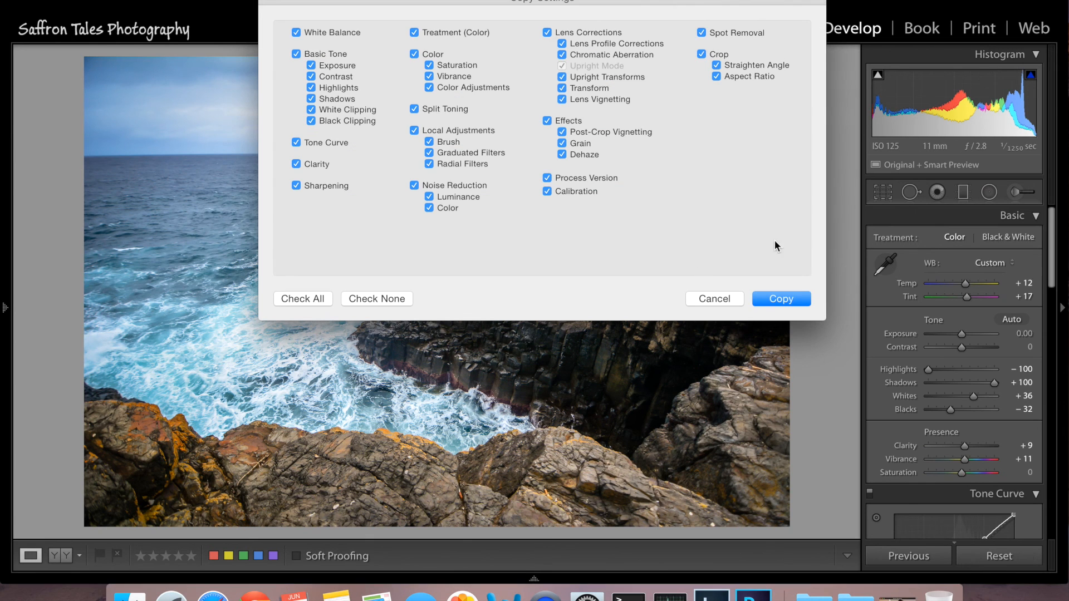
pyautogui.click(776, 298)
pyautogui.click(782, 299)
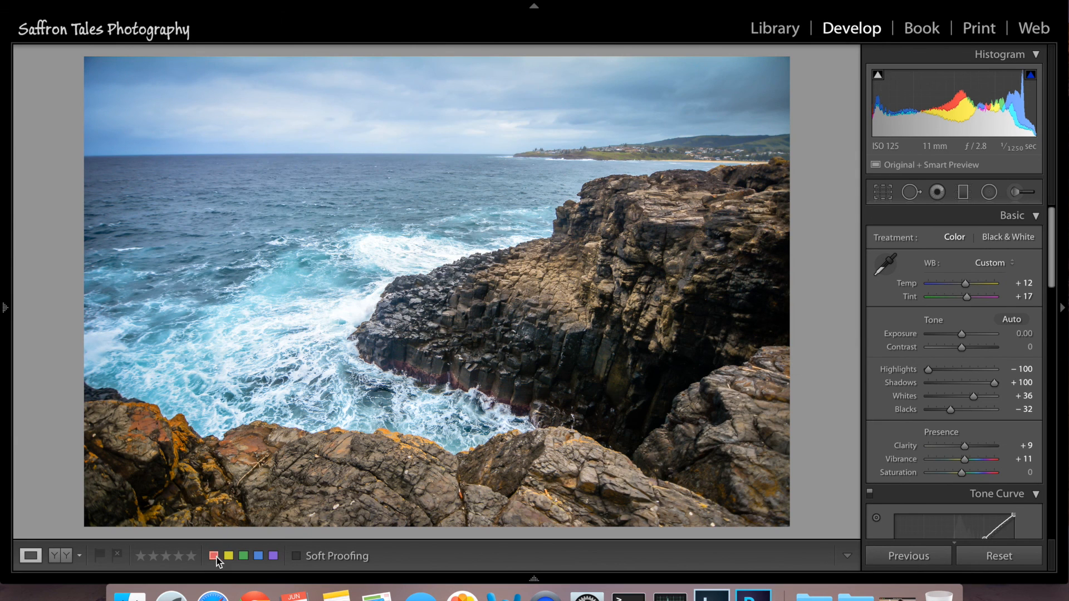
# - Paste the coastline settings onto the blowhole photo again and undo the paste
pyautogui.moveTo(211, 579)
pyautogui.click(103, 532)
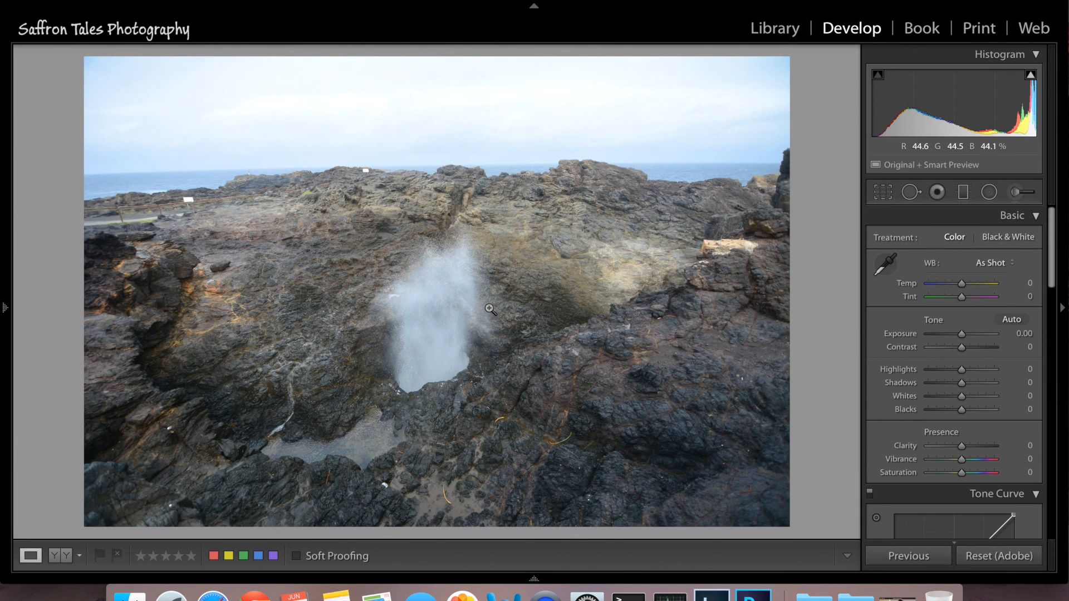
pyautogui.press('super+shift+v')
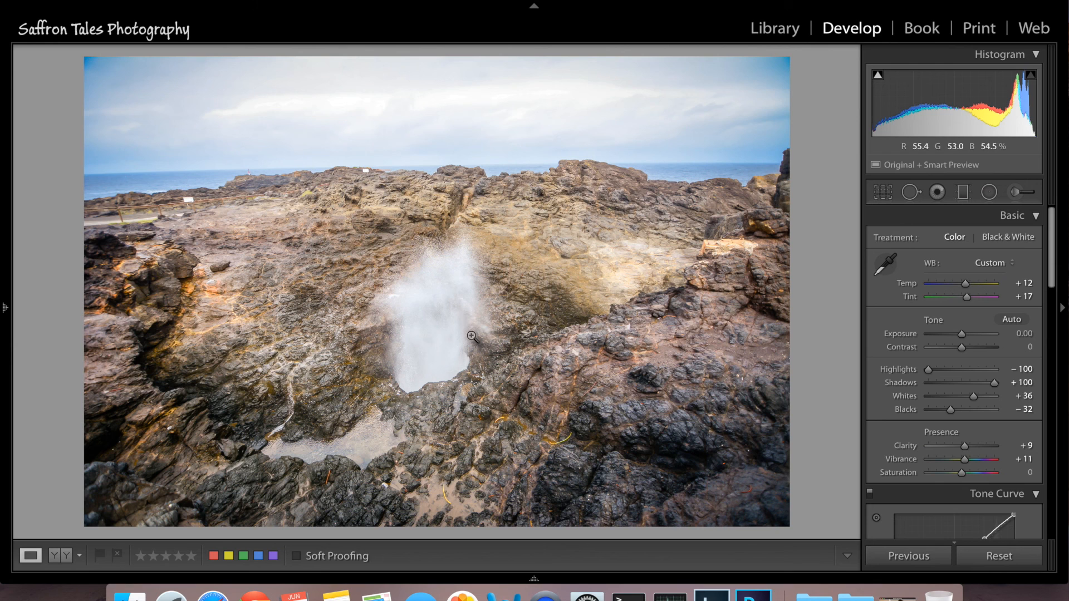
pyautogui.press('super+z')
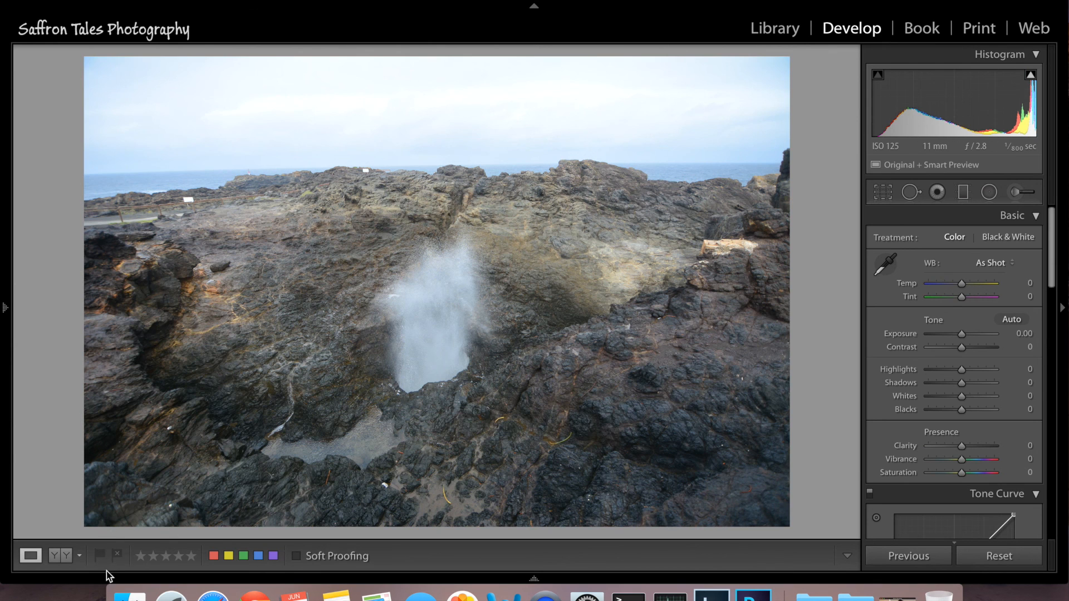
# - View the coastline photo, switch to the blowhole photo and apply the previous photo's settings to it
pyautogui.moveTo(109, 573)
pyautogui.click(47, 526)
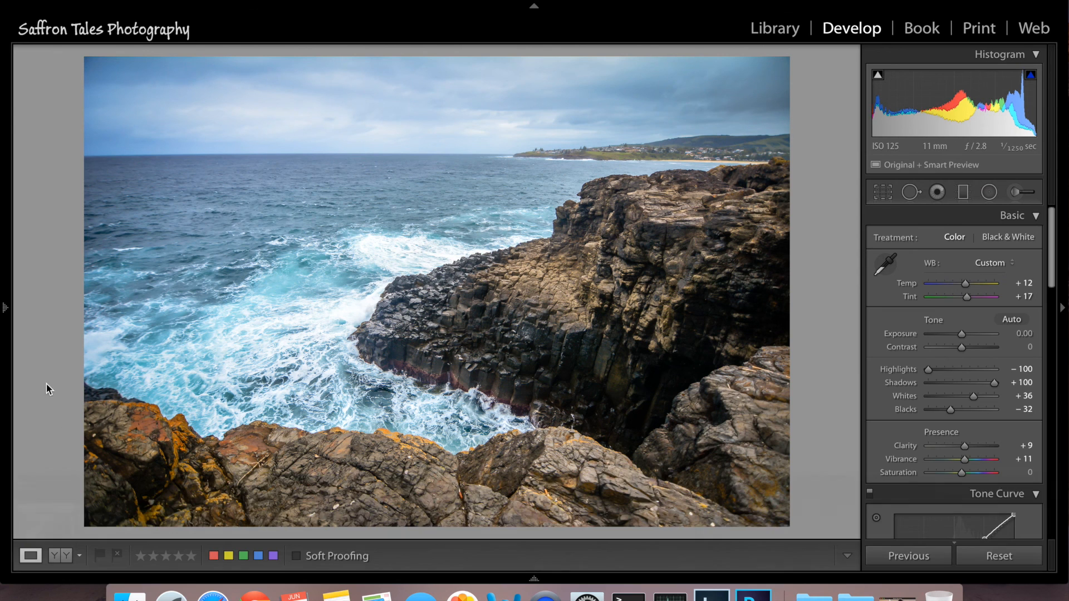
pyautogui.press('Right')
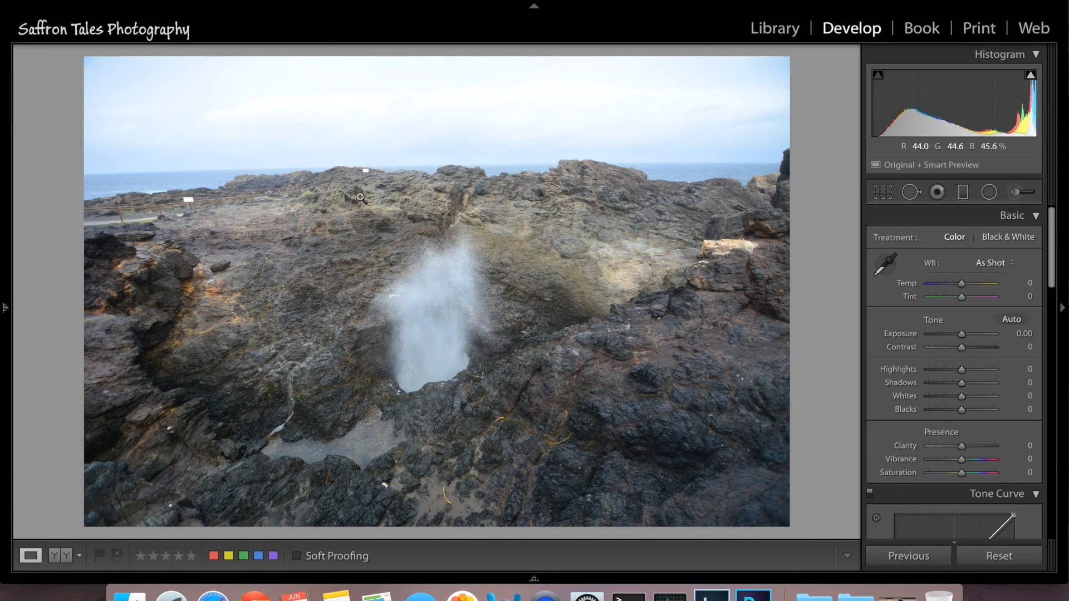
pyautogui.click(926, 559)
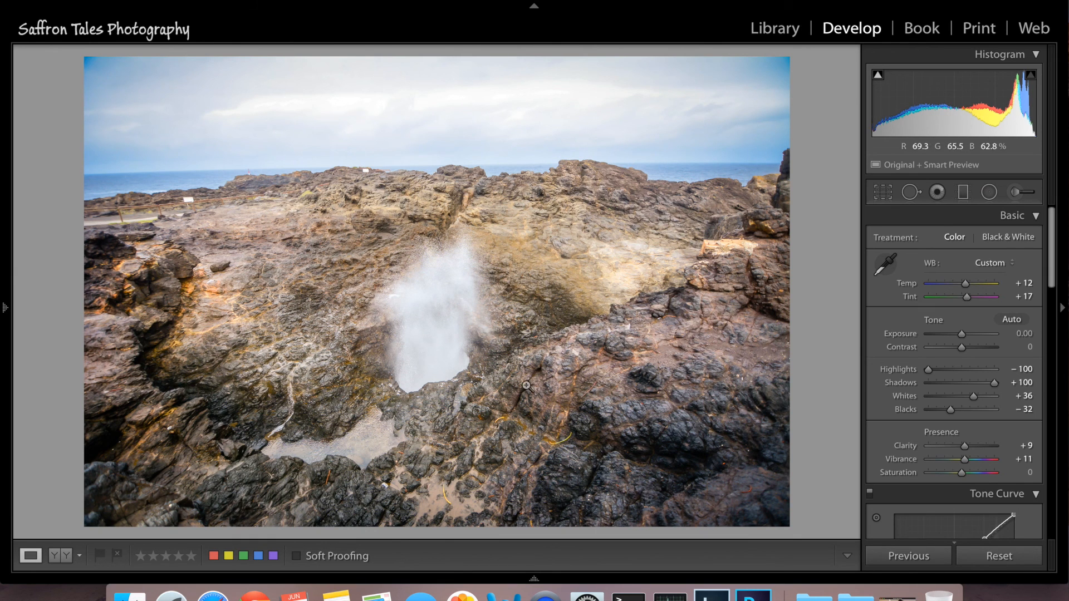
# - Compare the coastline photo with the blowhole photo and take a closer look at the blowhole photo
pyautogui.moveTo(160, 576)
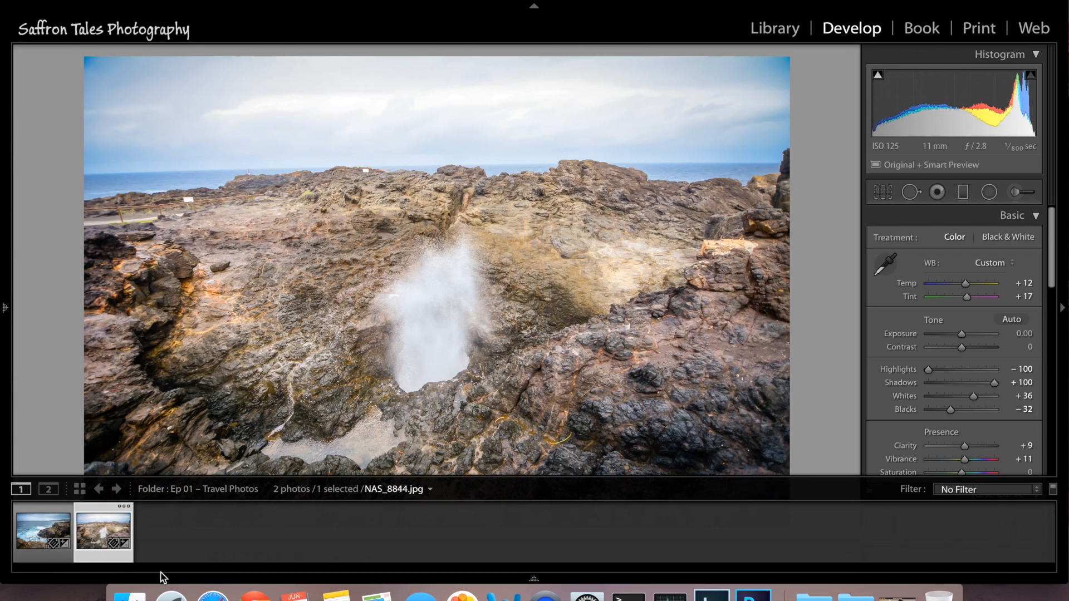
pyautogui.click(45, 537)
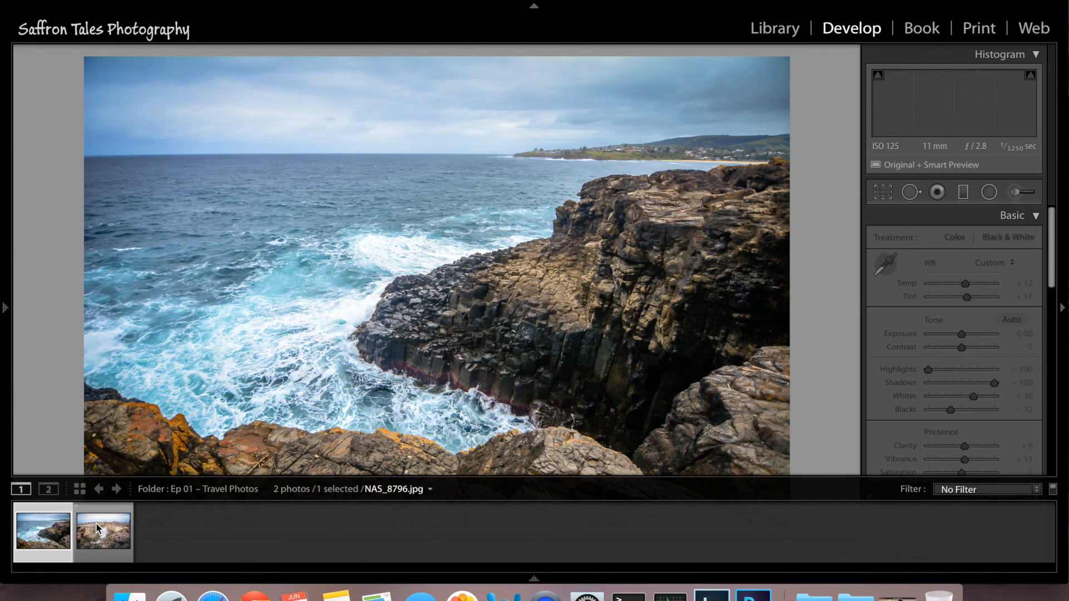
pyautogui.click(93, 523)
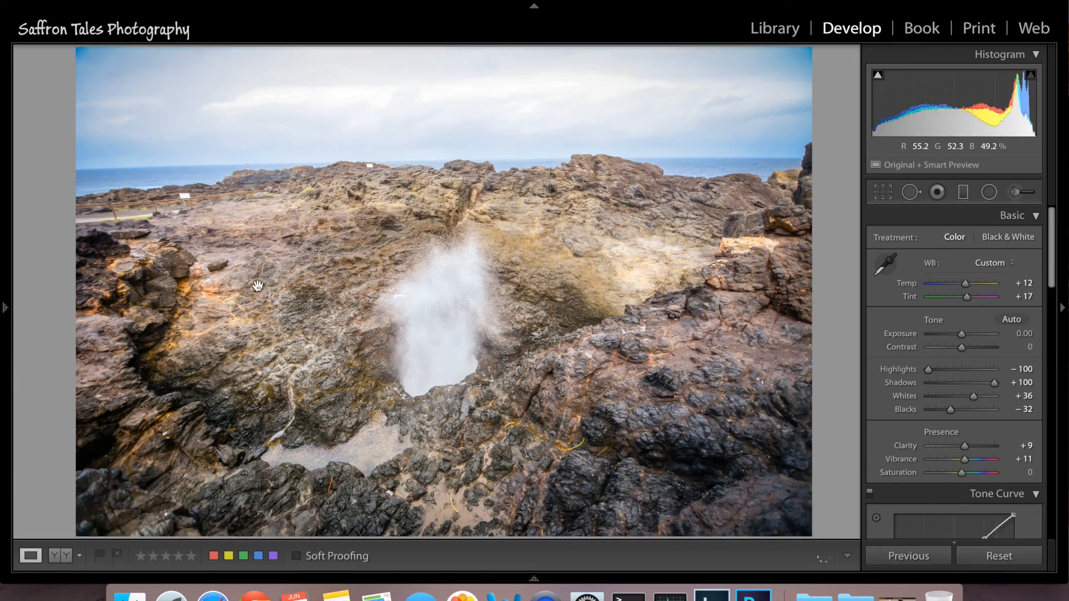
pyautogui.click(267, 345)
pyautogui.click(256, 359)
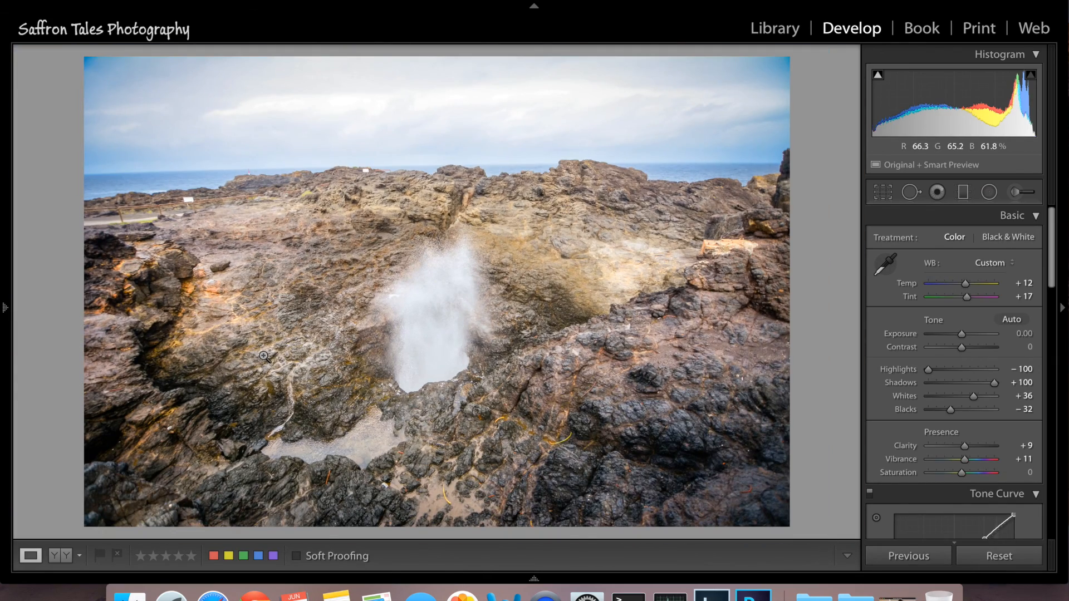
# - Undo the previous photo's settings applied to the blowhole photo
pyautogui.hotkey('ctrl', 'z')
pyautogui.hotkey('ctrl', 'z')
pyautogui.hotkey('ctrl', 'z')
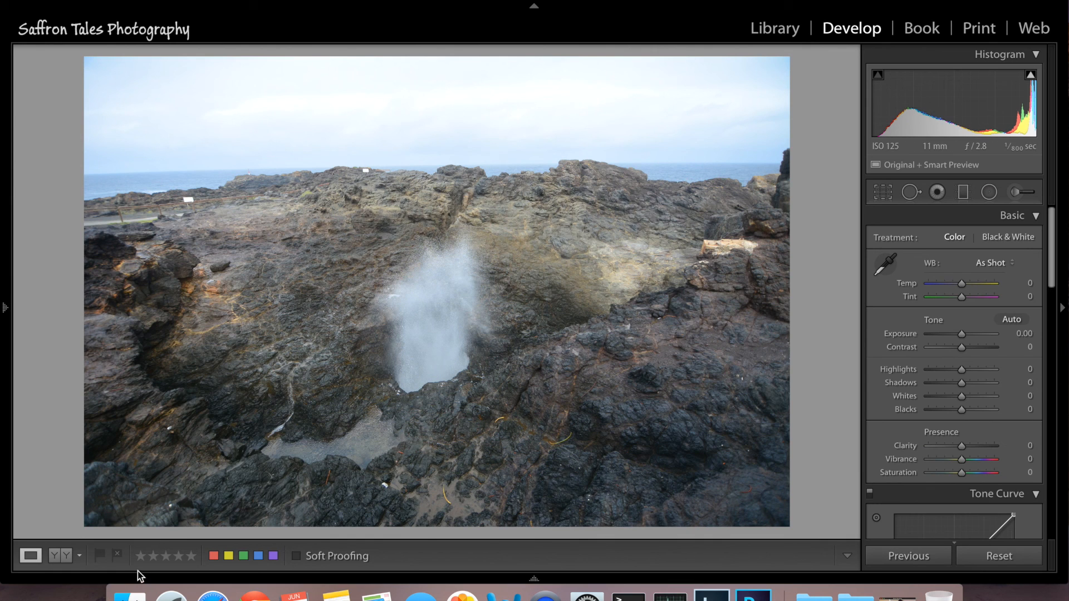
# - Select the coastline photo together with the blowhole photo and synchronize all checked develop settings from the coastline photo
pyautogui.moveTo(138, 571)
pyautogui.click(37, 536)
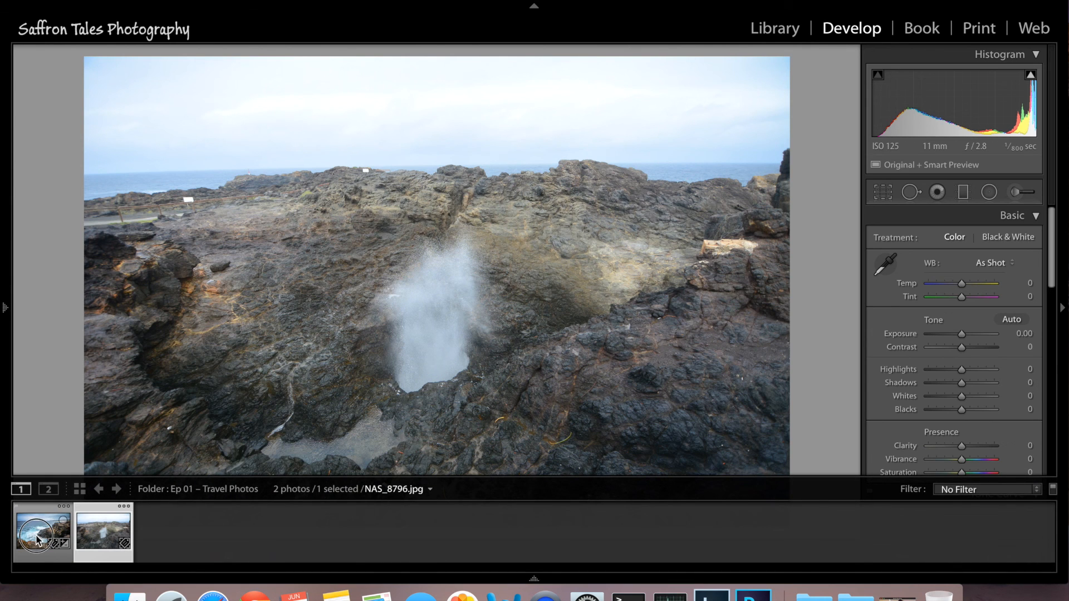
pyautogui.click(104, 526)
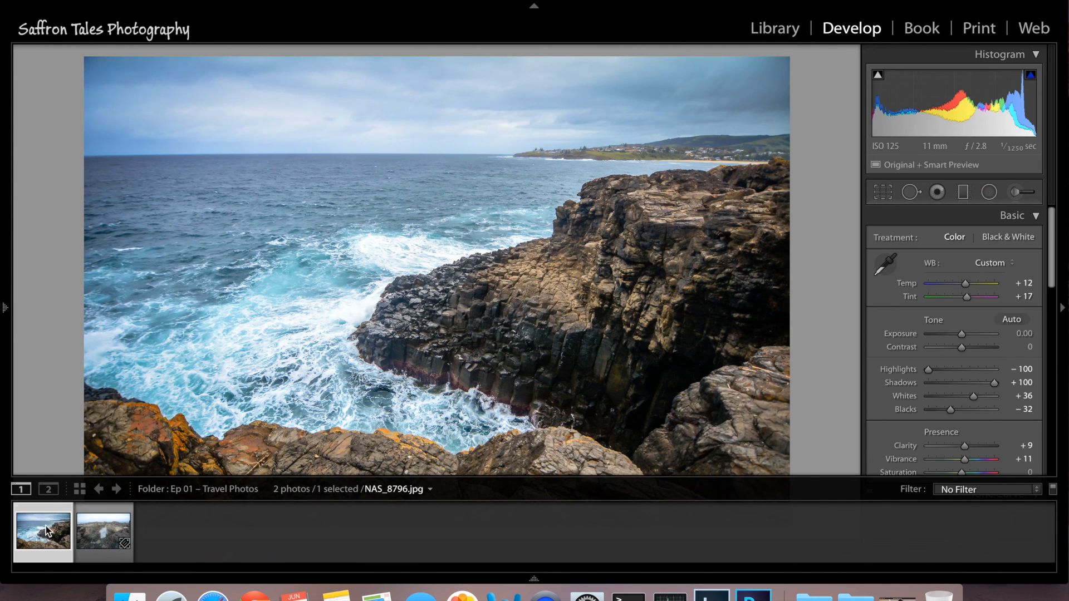
pyautogui.keyDown('super'); pyautogui.click(103, 525); pyautogui.keyUp('super')
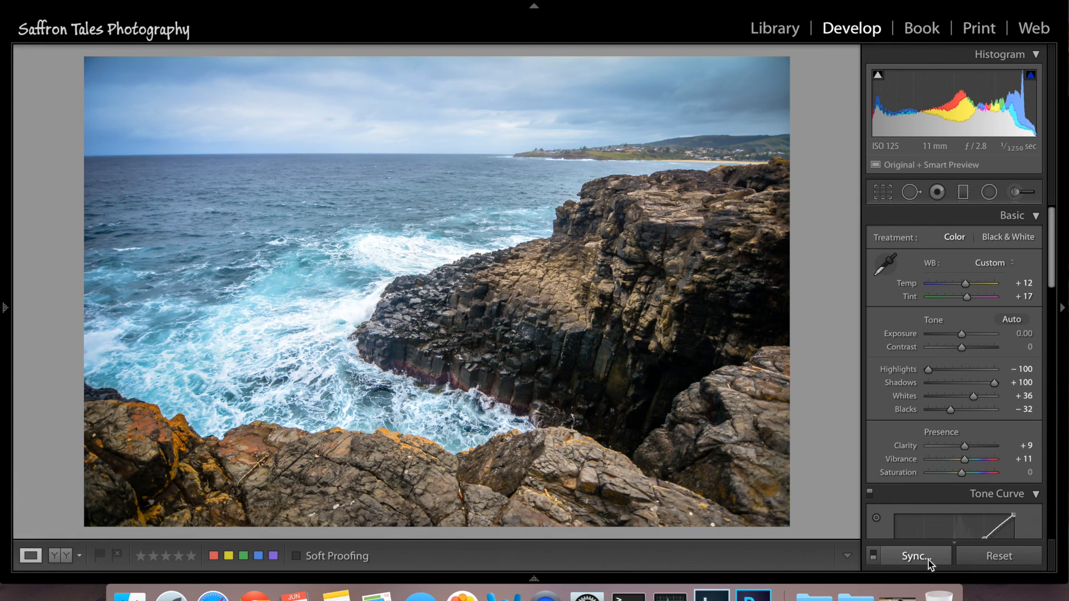
pyautogui.click(917, 557)
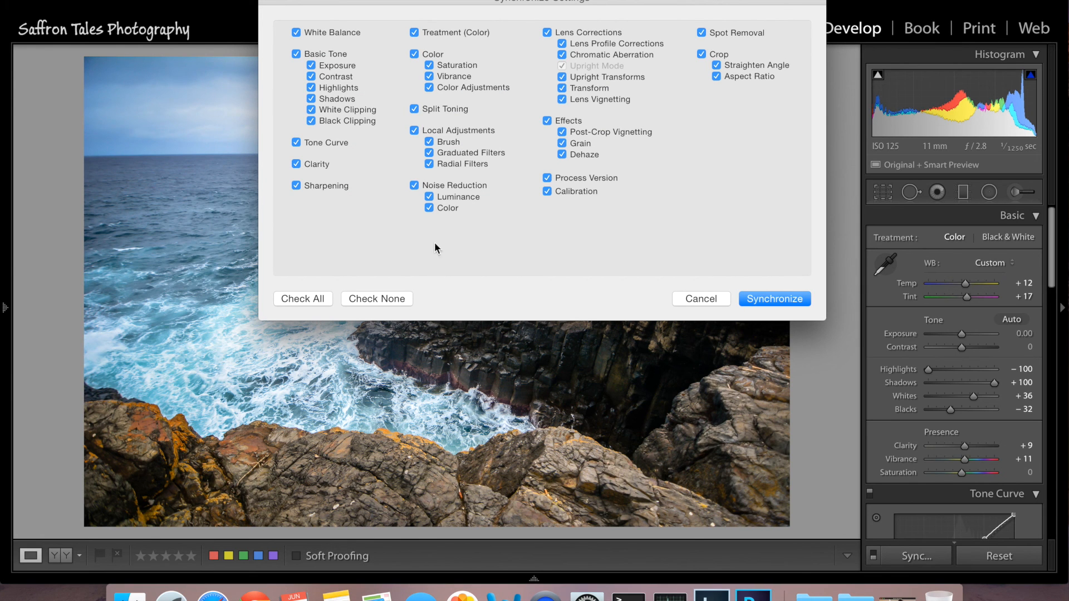
pyautogui.click(759, 299)
# - Check the synchronized settings on the blowhole photo and return to the coastline photo
pyautogui.moveTo(205, 578)
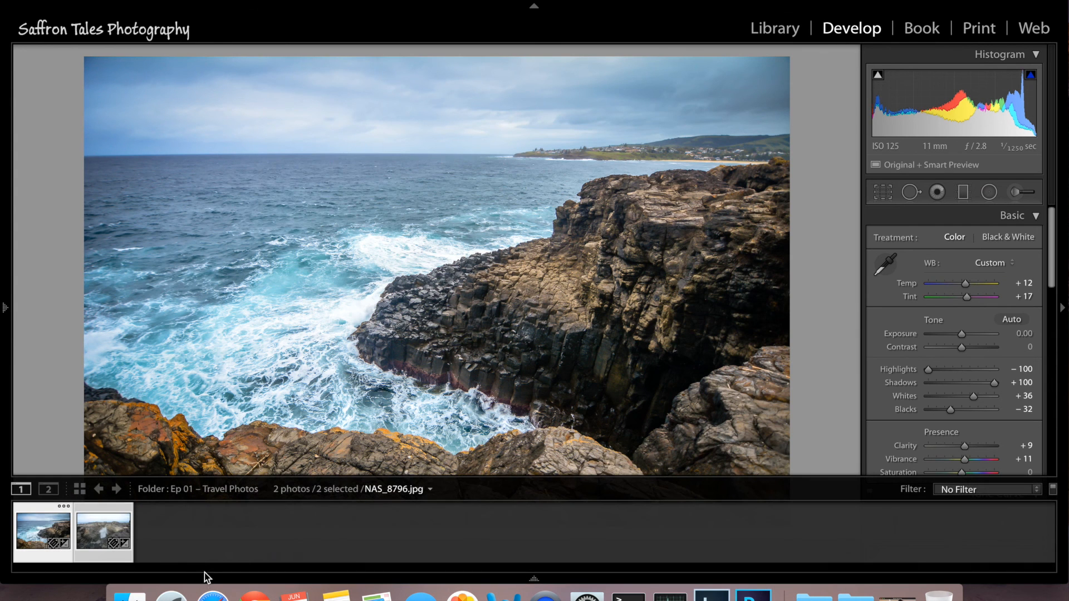
pyautogui.click(113, 543)
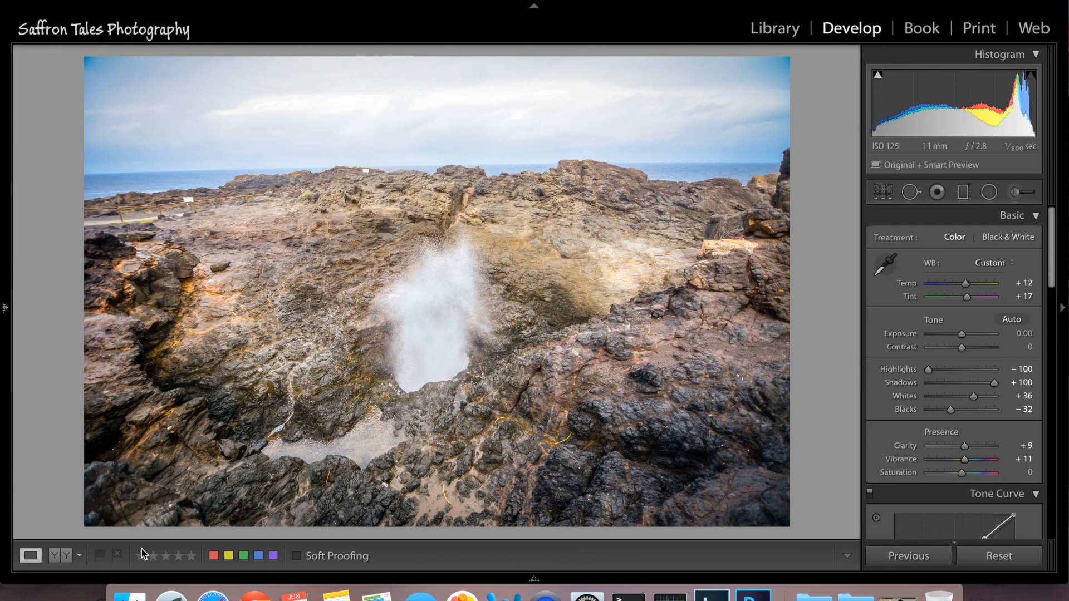
pyautogui.moveTo(104, 579)
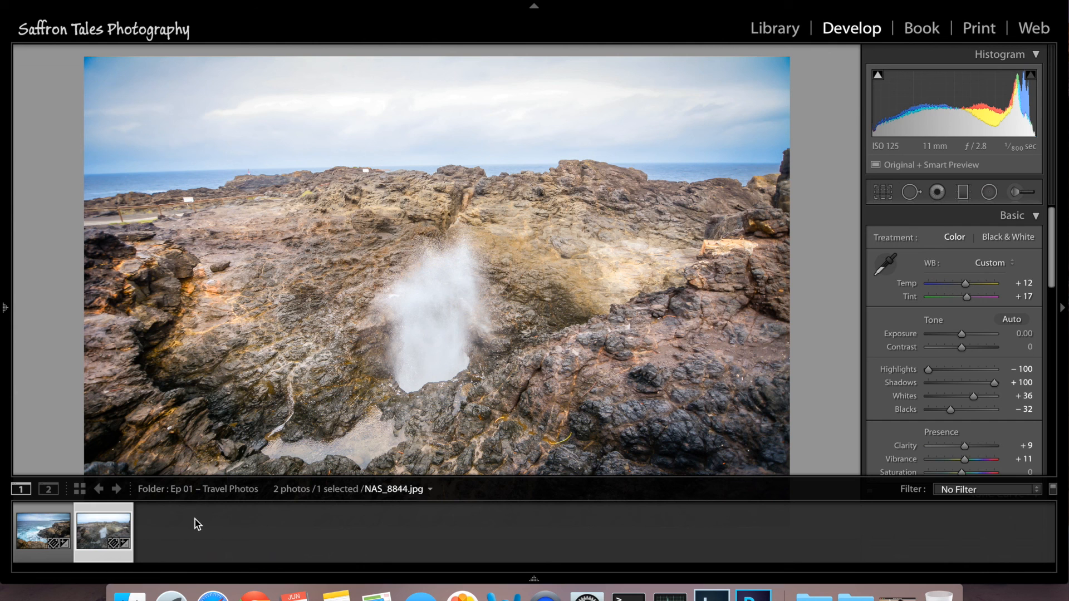
pyautogui.click(43, 529)
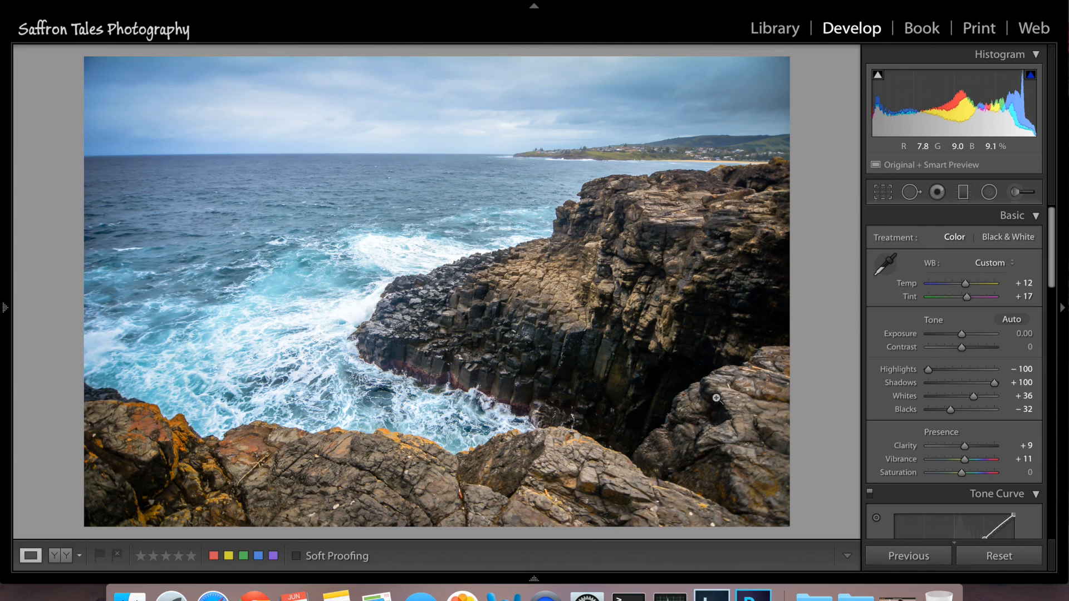
# - Set up the Adjustment Brush with the Dodge (Lighten) effect and show the selected mask overlay
pyautogui.click(1014, 192)
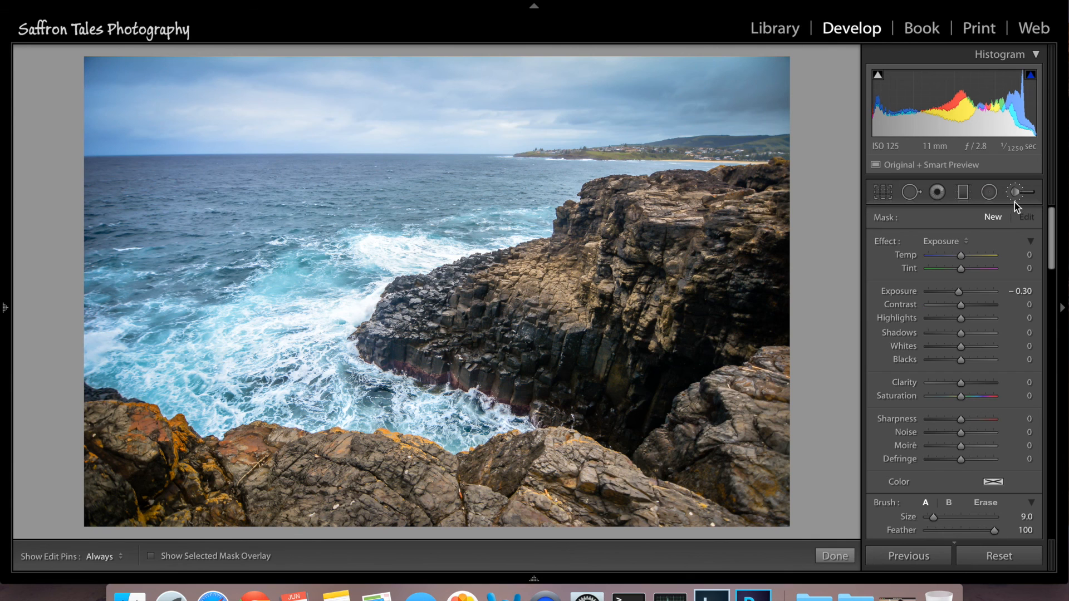
pyautogui.click(963, 241)
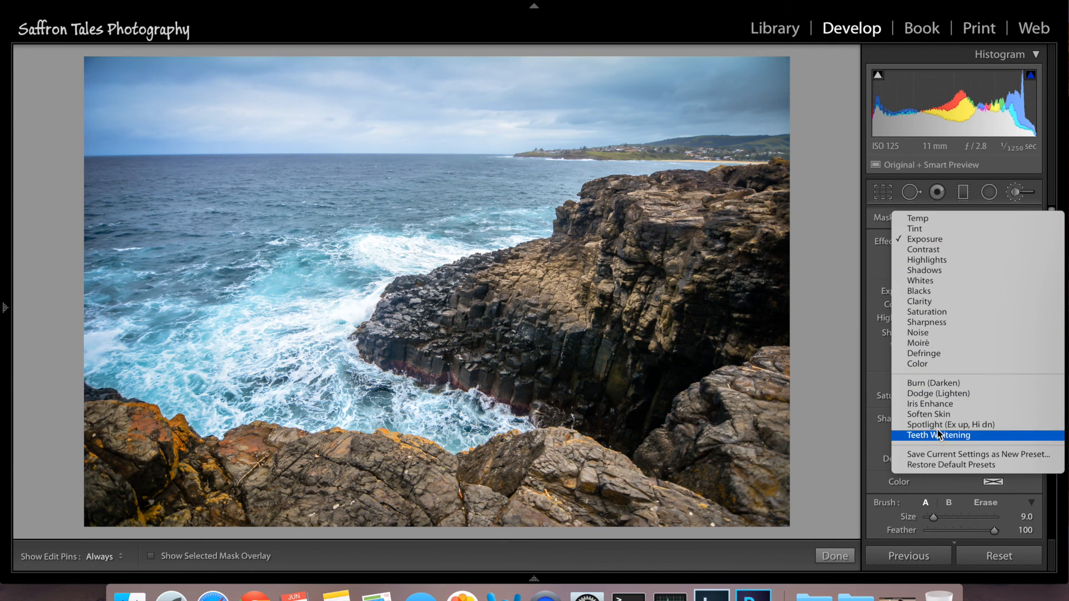
pyautogui.click(953, 394)
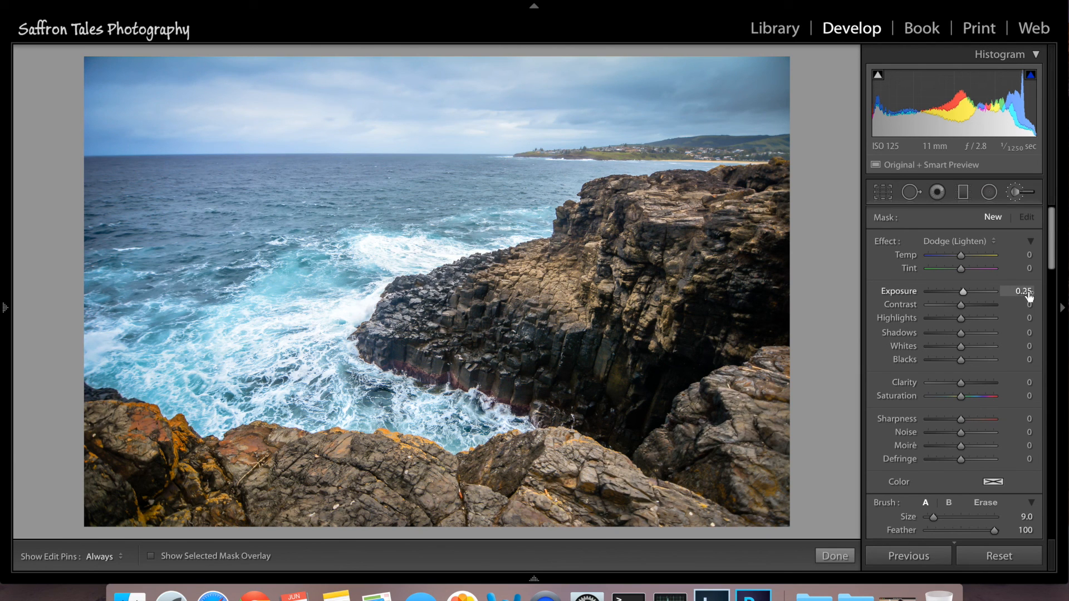
pyautogui.click(172, 559)
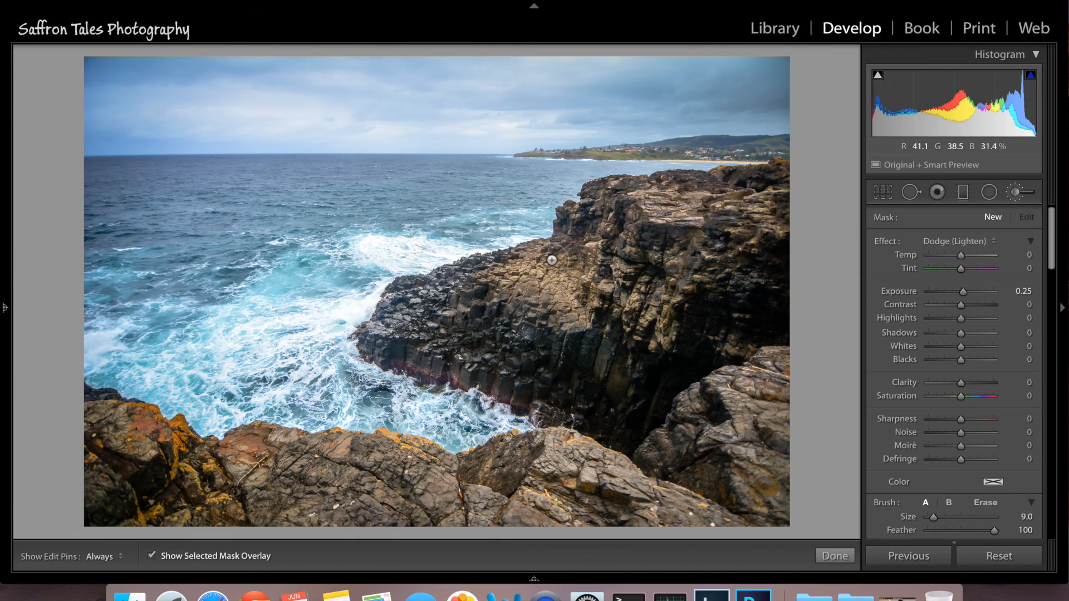
# - Paint the Dodge brush over the lighter cliff faces, the white sea foam and the foreground rocks, and finish the adjustment
pyautogui.moveTo(541, 253)
pyautogui.mouseDown()
pyautogui.moveTo(532, 233)
pyautogui.moveTo(514, 297)
pyautogui.moveTo(621, 320)
pyautogui.mouseUp()
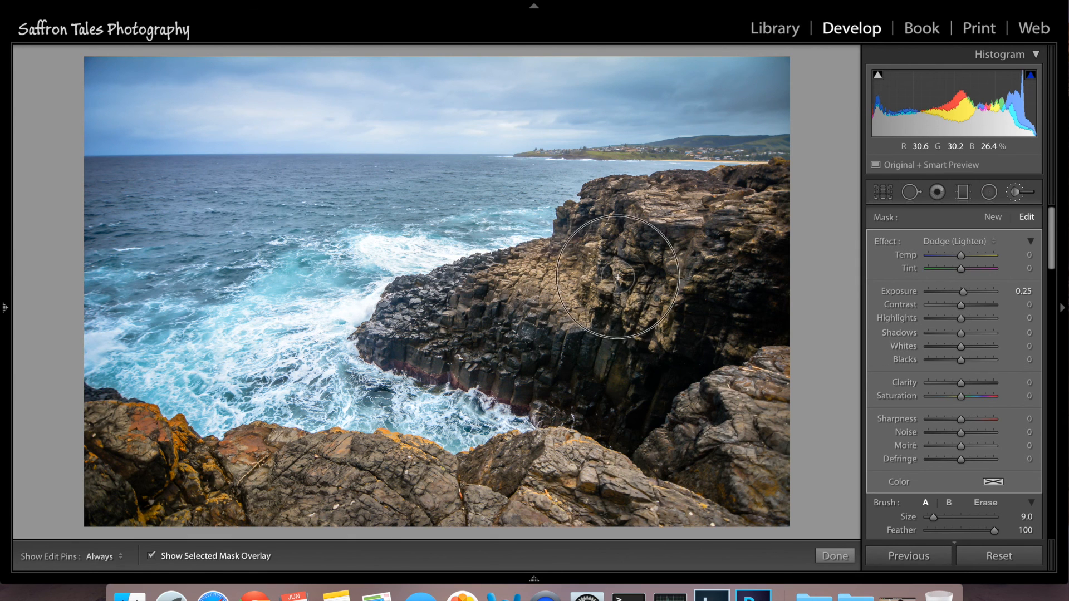
pyautogui.moveTo(657, 189); pyautogui.dragTo(674, 323)
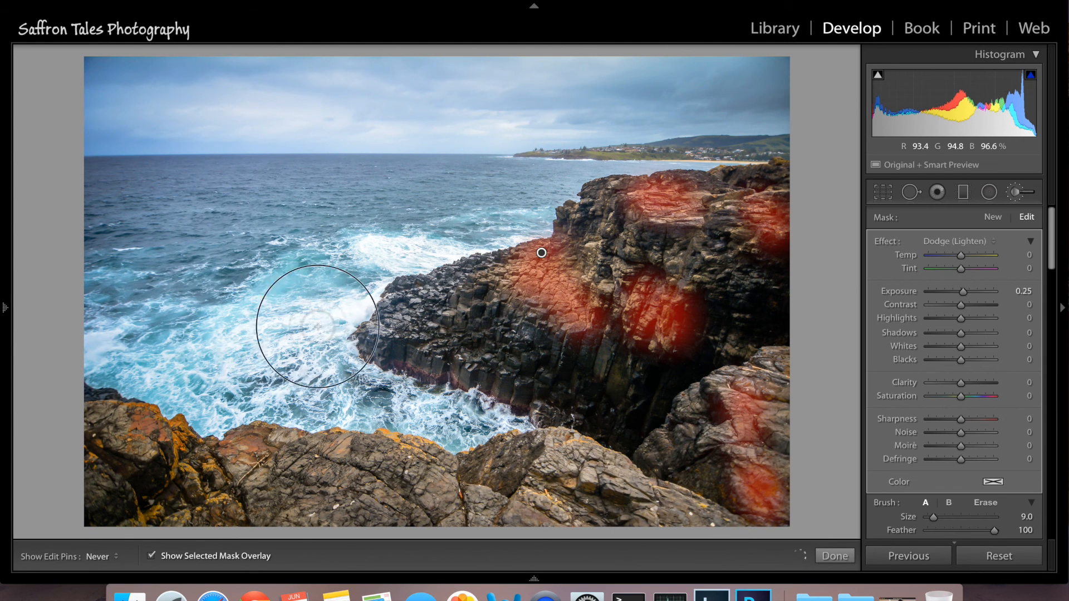
pyautogui.press('h')
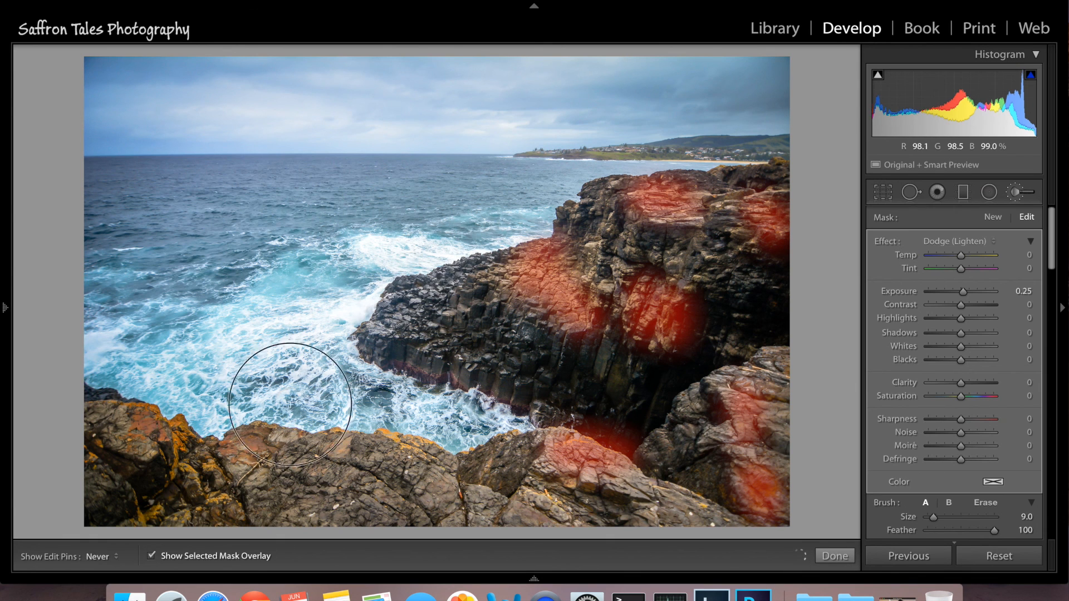
pyautogui.moveTo(248, 331); pyautogui.dragTo(362, 295)
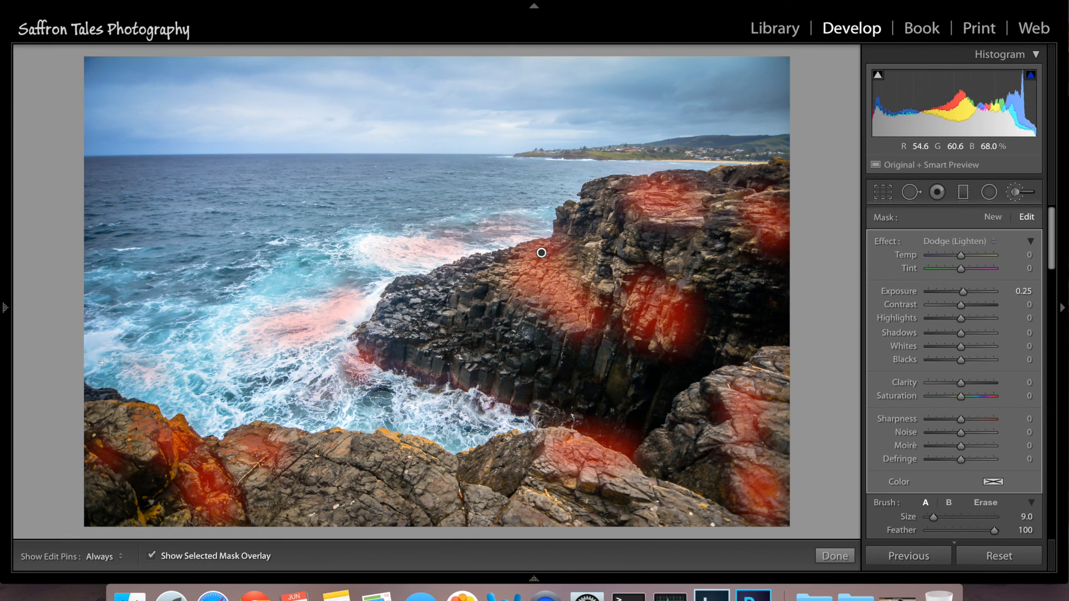
pyautogui.press('h')
pyautogui.press('h')
pyautogui.press('h')
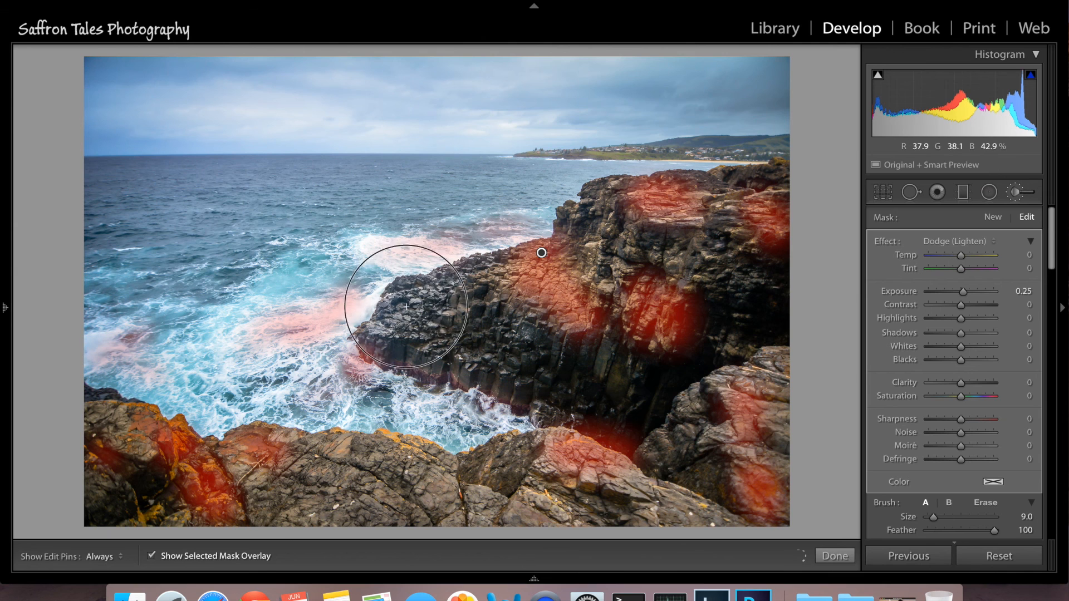
pyautogui.press('h')
pyautogui.press('h')
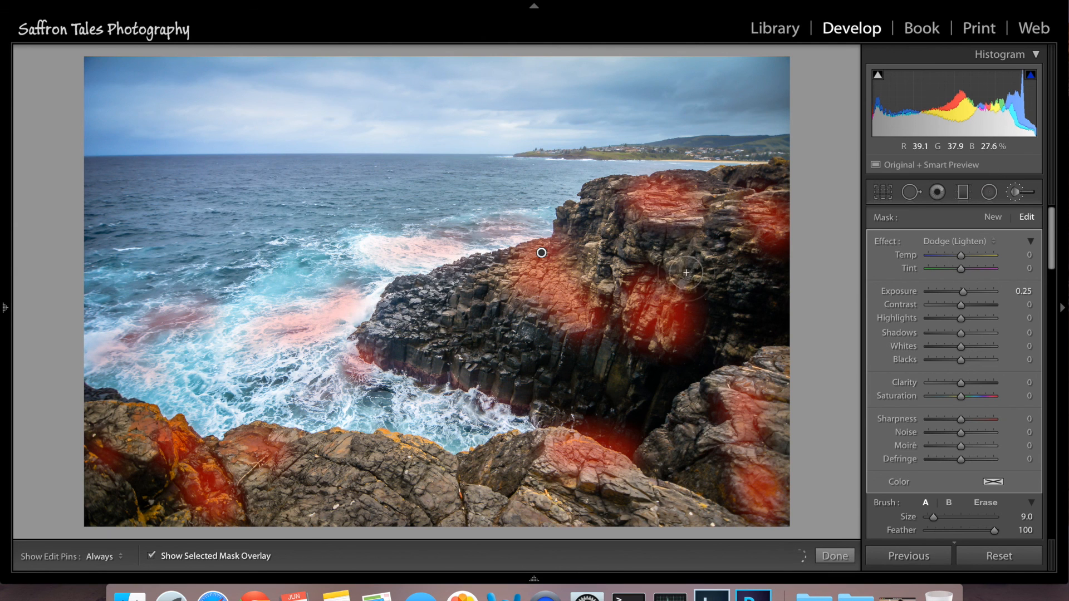
pyautogui.press('h')
pyautogui.press('h')
pyautogui.press('h')
pyautogui.press('h')
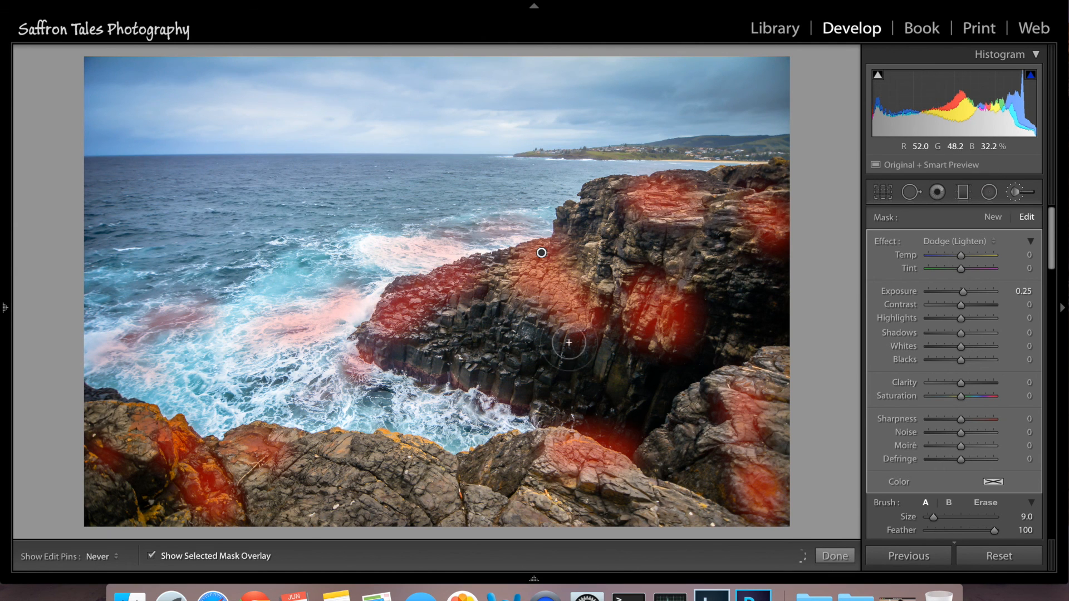
pyautogui.press('h')
pyautogui.press('h')
pyautogui.press('h')
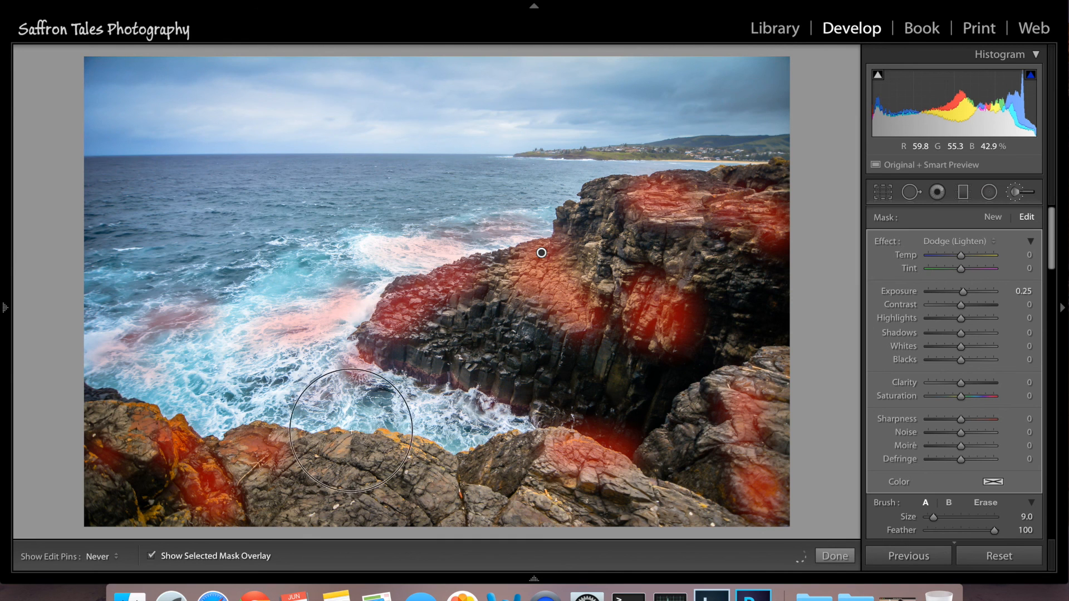
pyautogui.press('h')
pyautogui.press('h')
pyautogui.press('h')
pyautogui.press('h')
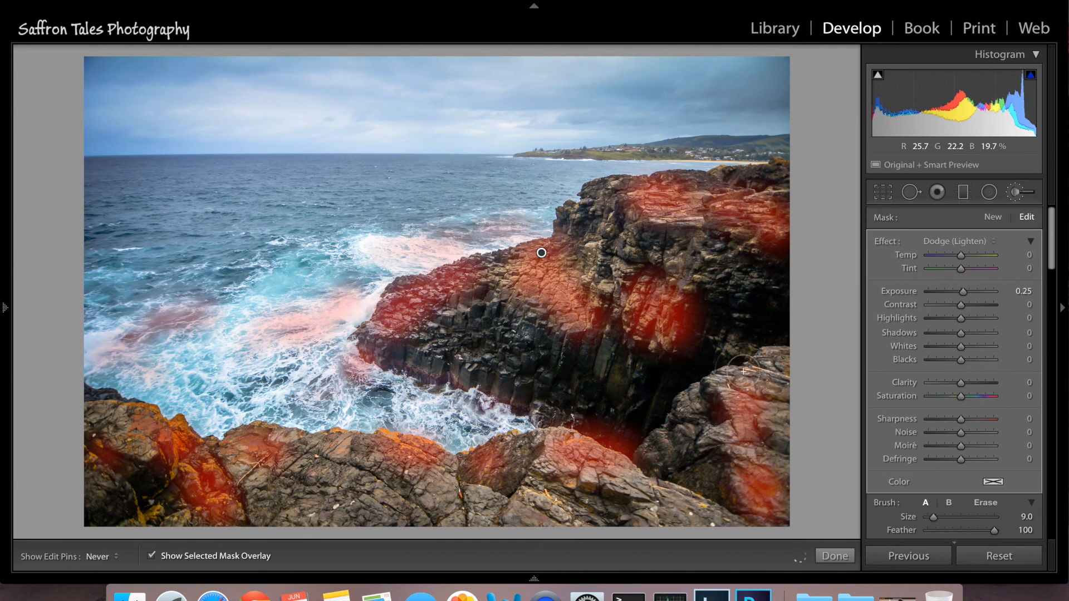
pyautogui.press('h')
pyautogui.press('h')
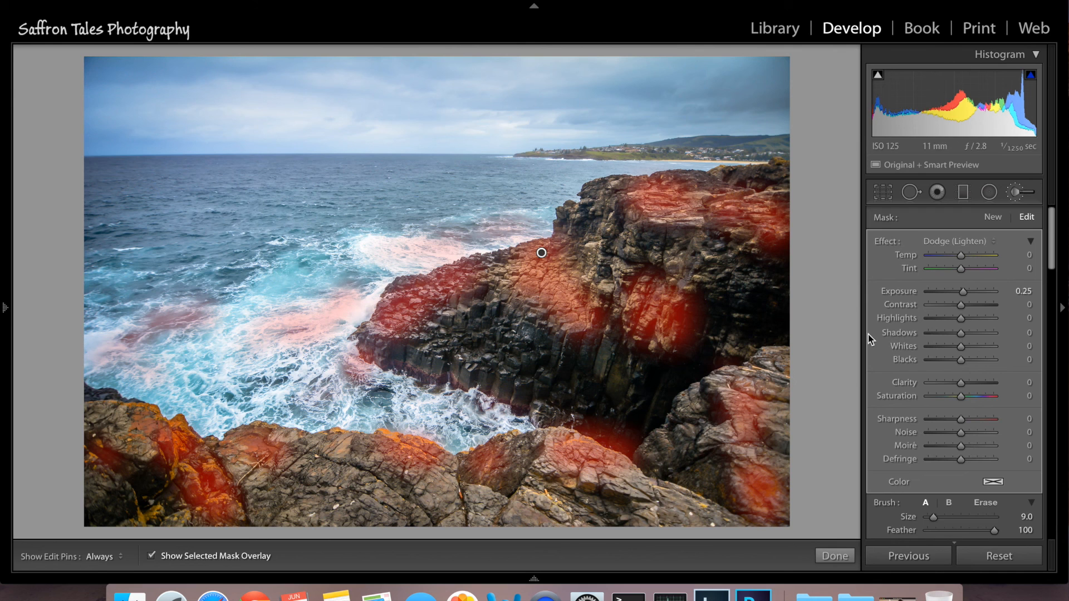
pyautogui.click(845, 555)
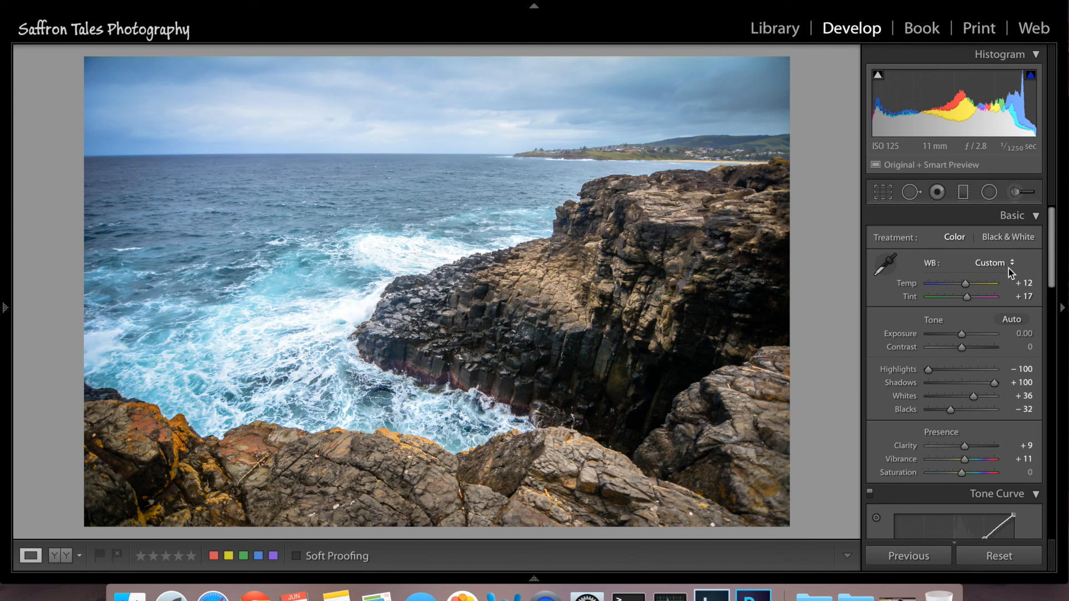
# - Start a new Adjustment Brush mask on the coastline photo with the Burn (Darken) effect
pyautogui.moveTo(1048, 263)
pyautogui.mouseDown()
pyautogui.moveTo(1049, 277)
pyautogui.moveTo(1048, 263)
pyautogui.mouseUp()
pyautogui.click(1015, 192)
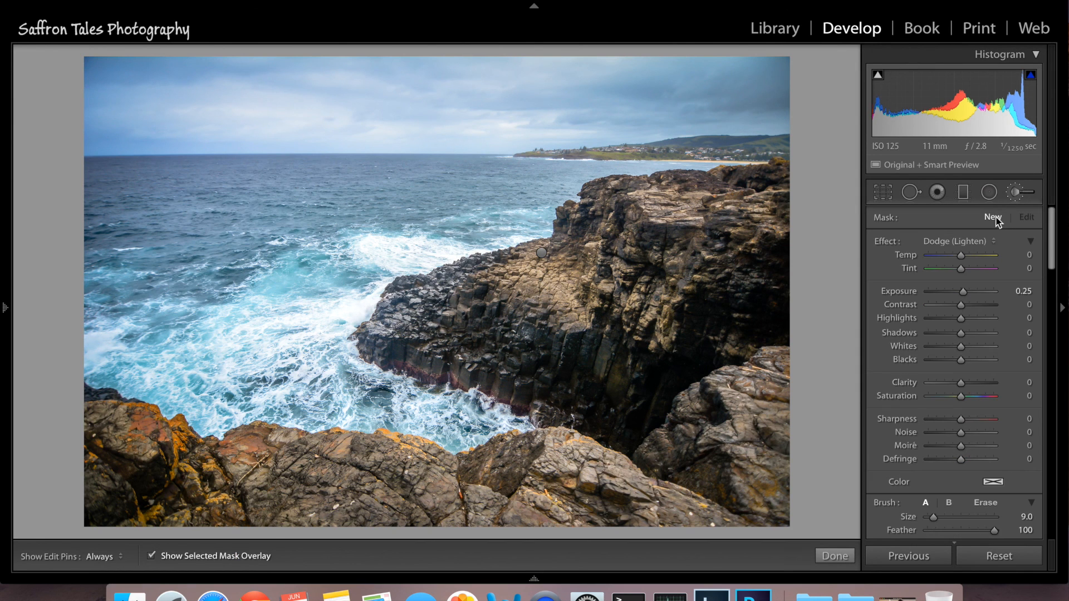
pyautogui.click(974, 242)
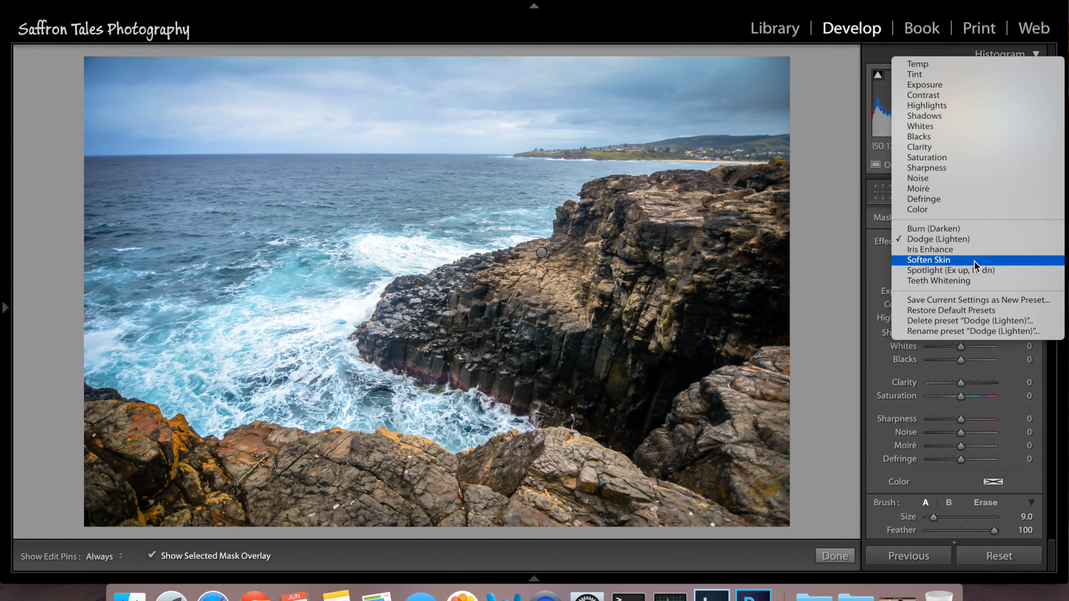
pyautogui.click(933, 228)
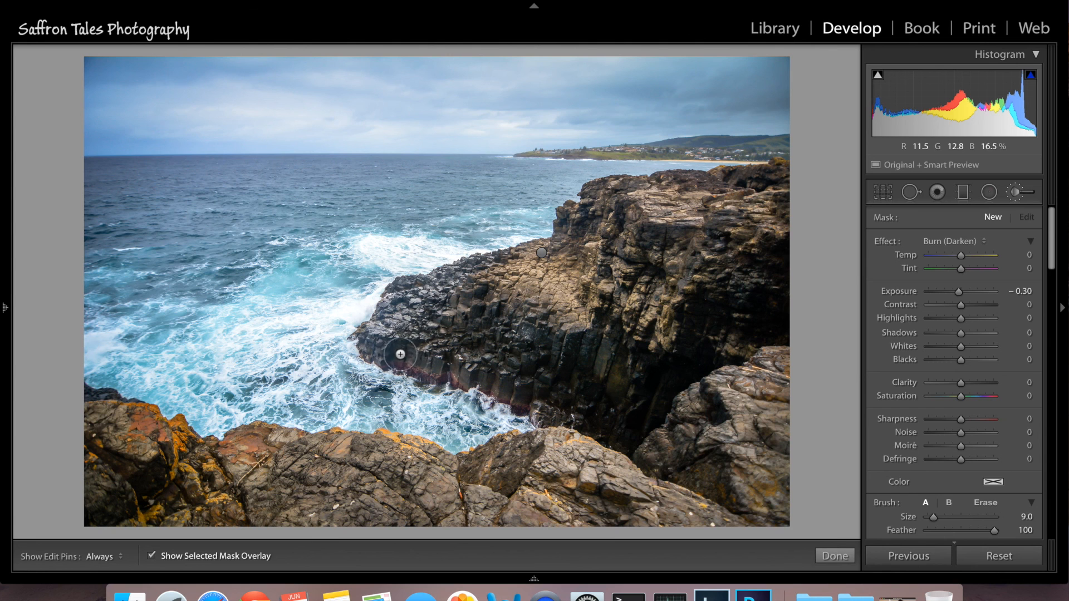
# - Paint the Burn brush over the shadowed cliff base and the dark areas of the foreground rocks, and finish the adjustment
pyautogui.moveTo(395, 346)
pyautogui.mouseDown()
pyautogui.moveTo(419, 358)
pyautogui.moveTo(466, 337)
pyautogui.moveTo(499, 312)
pyautogui.moveTo(482, 307)
pyautogui.moveTo(532, 360)
pyautogui.moveTo(587, 366)
pyautogui.moveTo(606, 403)
pyautogui.moveTo(628, 404)
pyautogui.moveTo(728, 340)
pyautogui.moveTo(735, 259)
pyautogui.moveTo(767, 272)
pyautogui.moveTo(781, 313)
pyautogui.mouseUp()
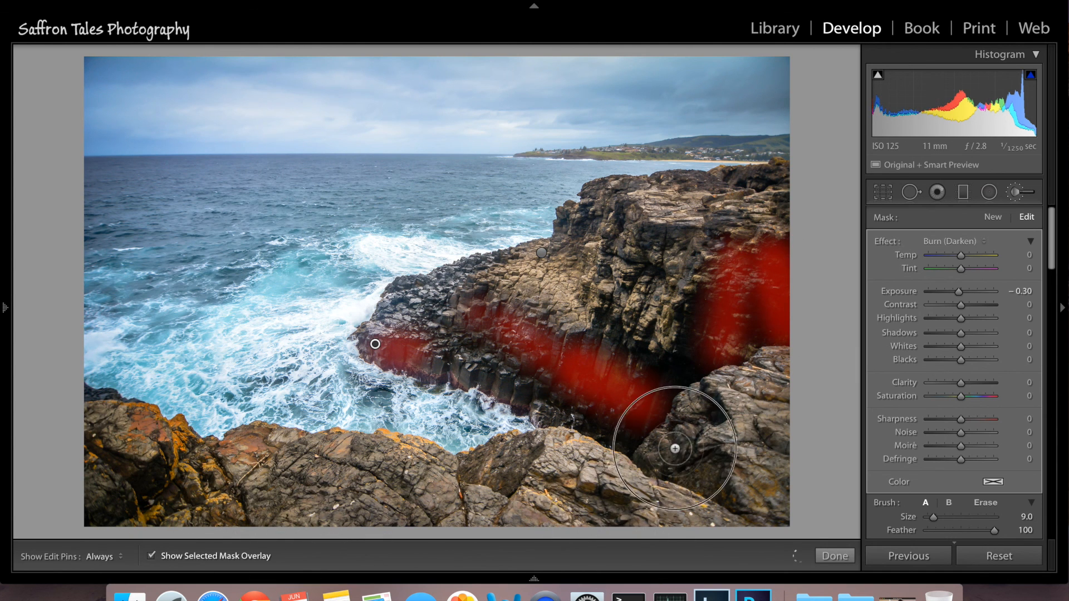
pyautogui.click(506, 398)
pyautogui.click(469, 367)
pyautogui.moveTo(689, 426); pyautogui.dragTo(705, 409)
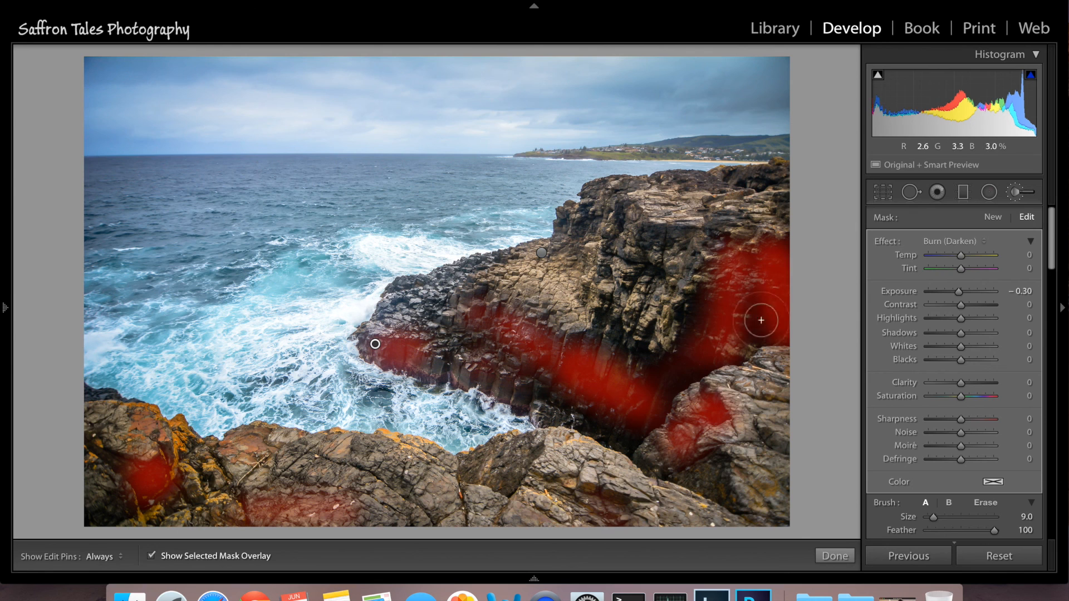
pyautogui.press('h')
pyautogui.moveTo(651, 368)
pyautogui.mouseDown()
pyautogui.moveTo(706, 312)
pyautogui.moveTo(759, 322)
pyautogui.mouseUp()
pyautogui.press('h')
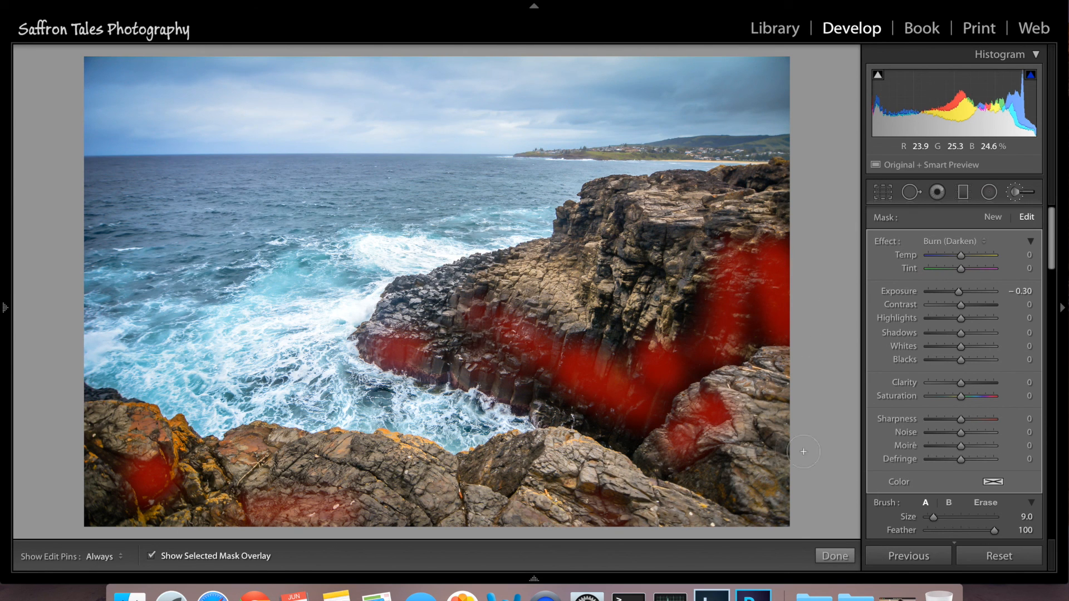
pyautogui.click(841, 559)
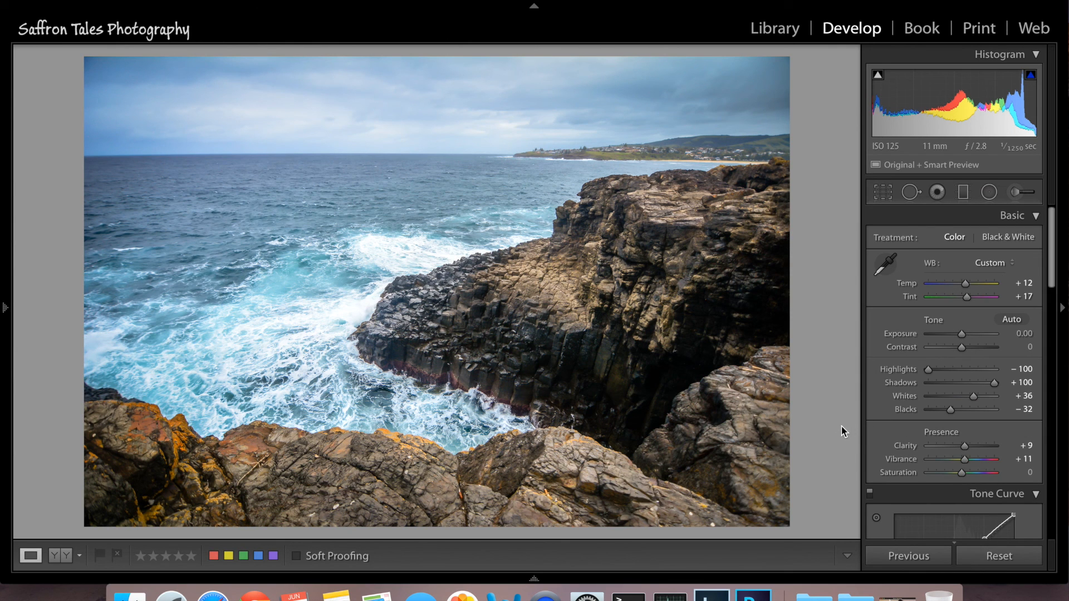
# - Revert the coastline photo to the Post-Crop Vignette Amount history state from before the brush strokes, and keep the history displayed beside the photo
pyautogui.moveTo(3, 297)
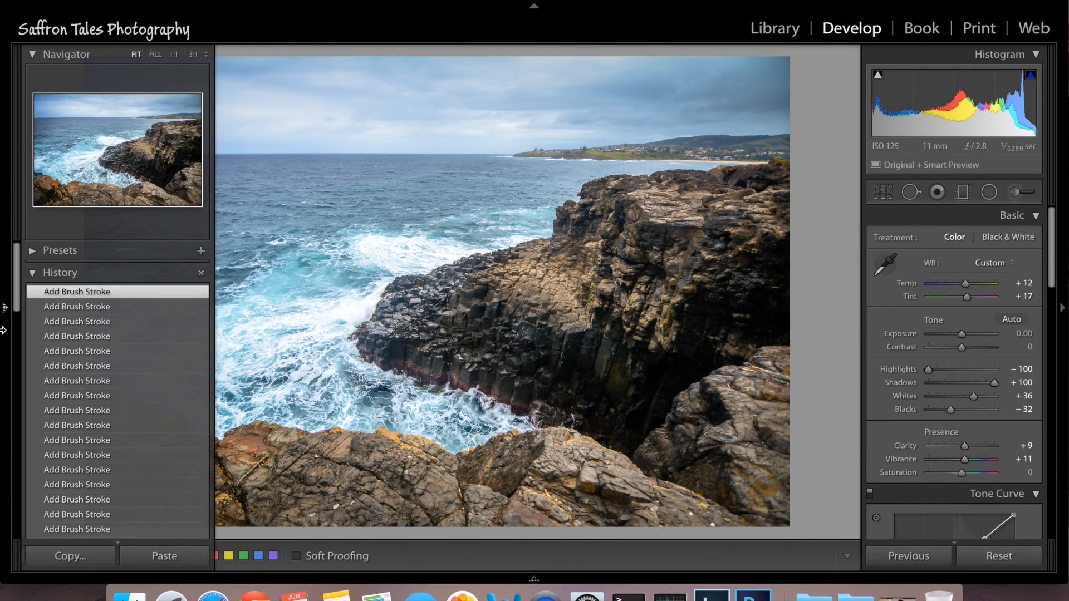
pyautogui.moveTo(18, 303); pyautogui.dragTo(44, 446)
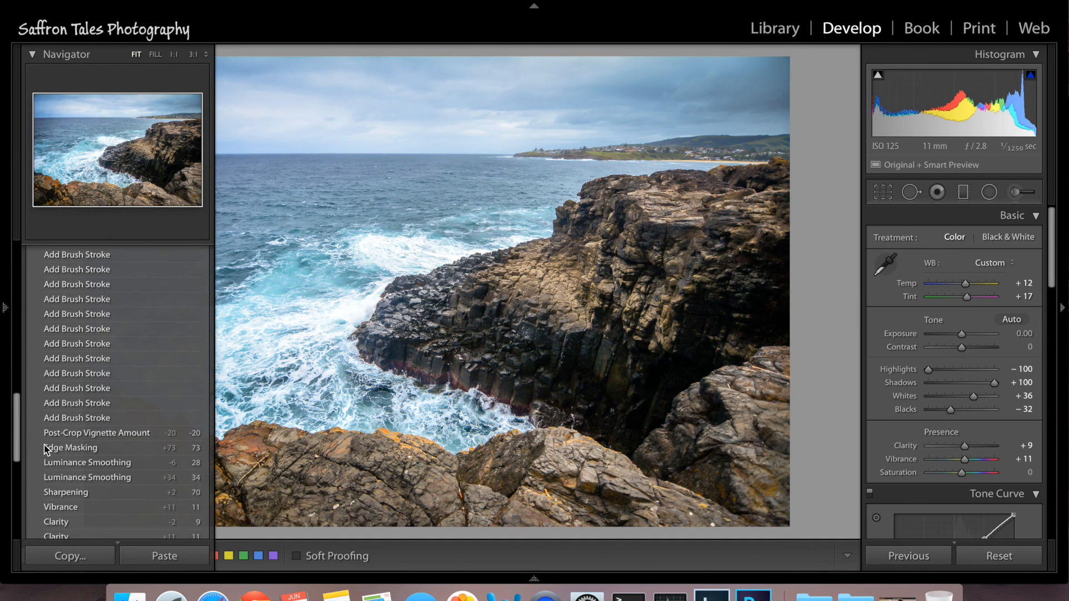
pyautogui.click(103, 435)
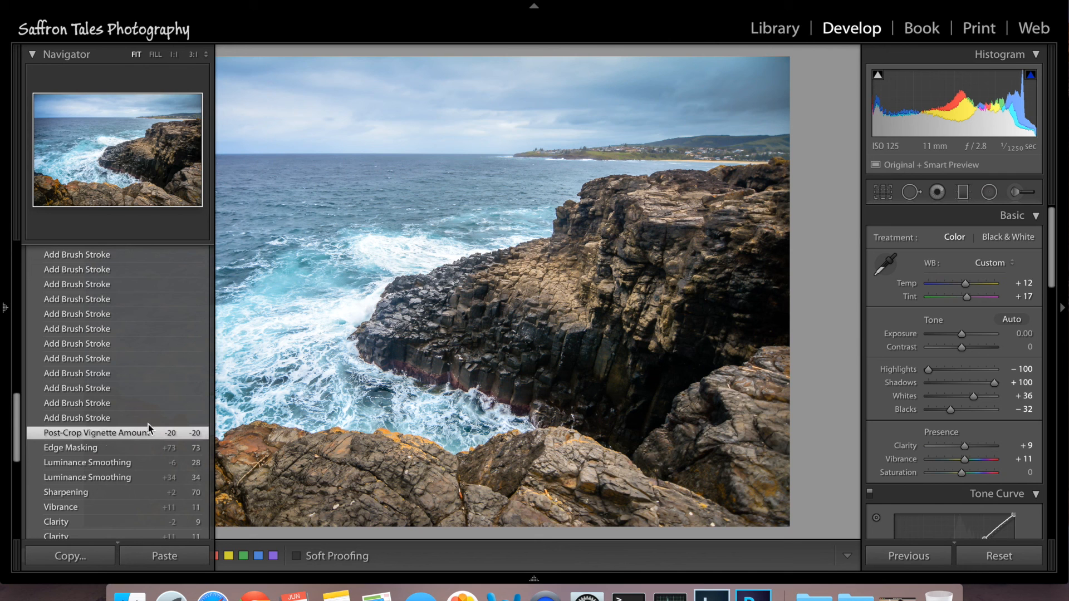
pyautogui.press('F7')
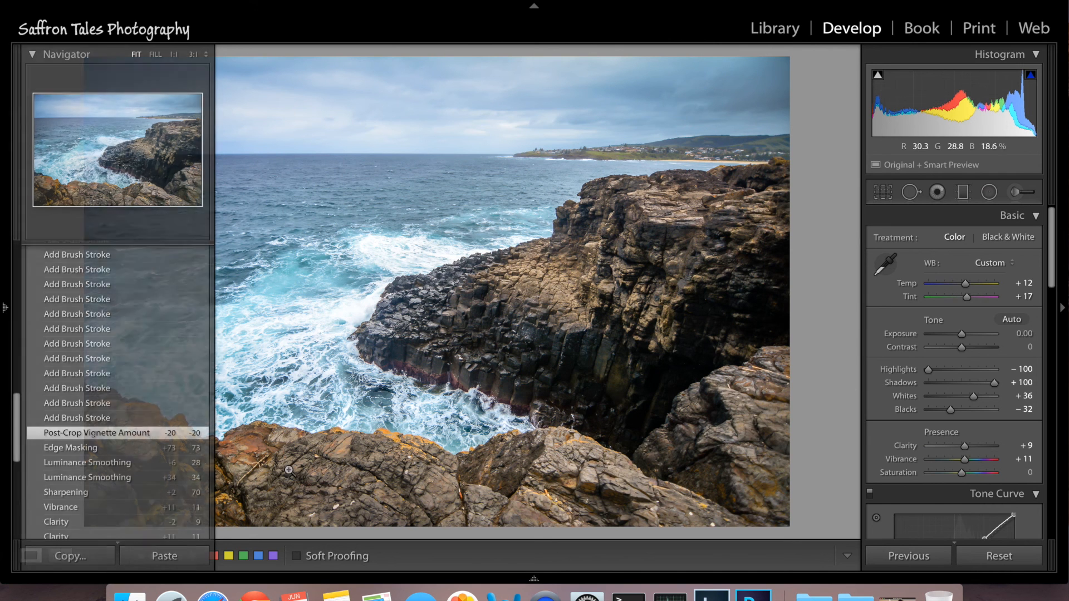
pyautogui.click(4, 312)
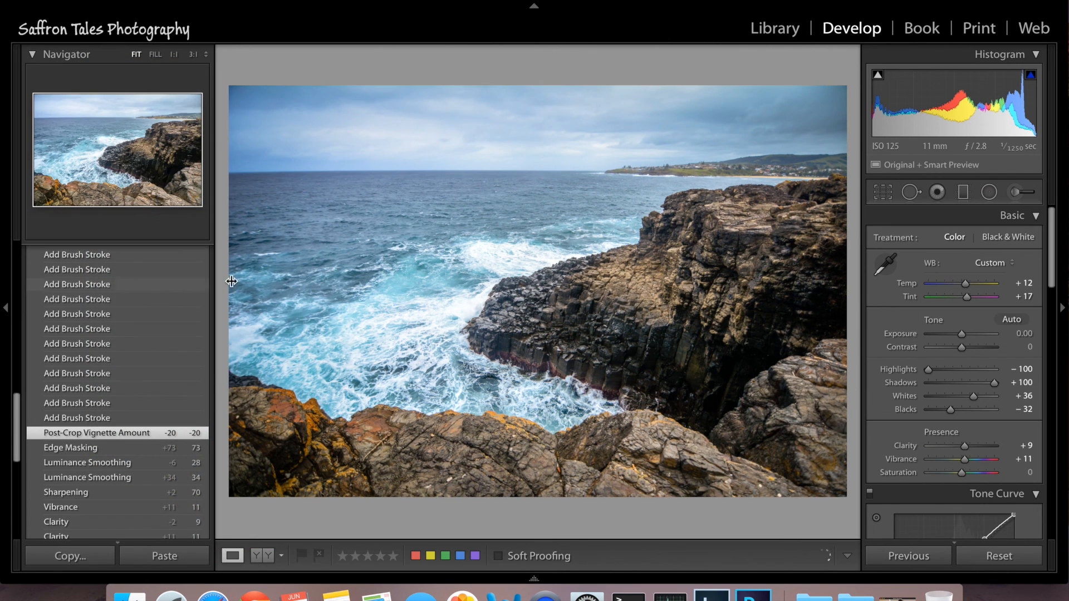
# - Restore the coastline photo to its most recent Add Brush Stroke history state, and hide the history to enlarge the photo
pyautogui.moveTo(12, 448); pyautogui.dragTo(9, 278)
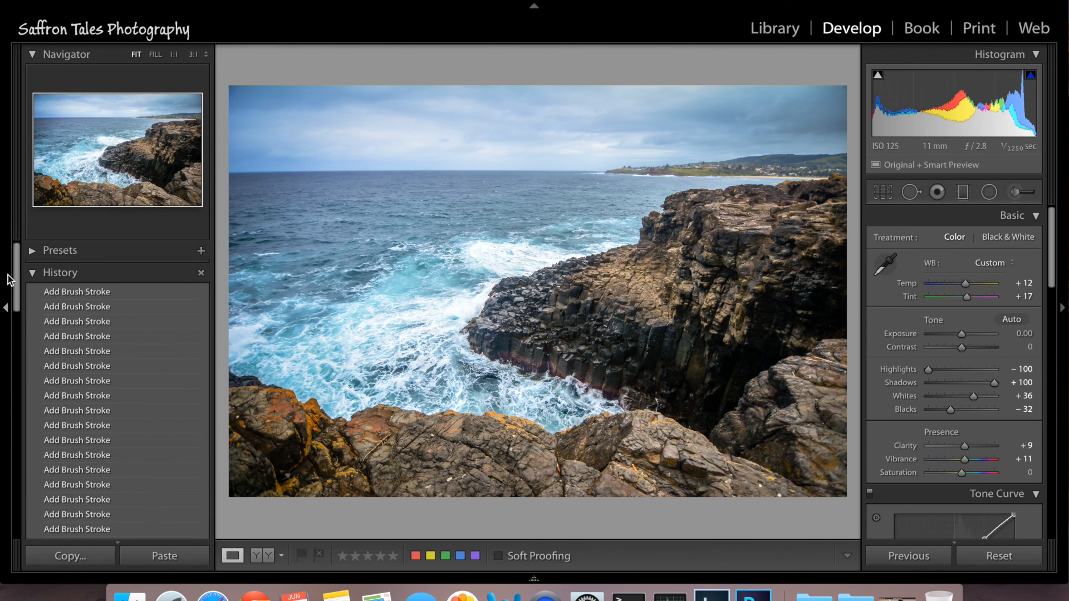
pyautogui.click(82, 291)
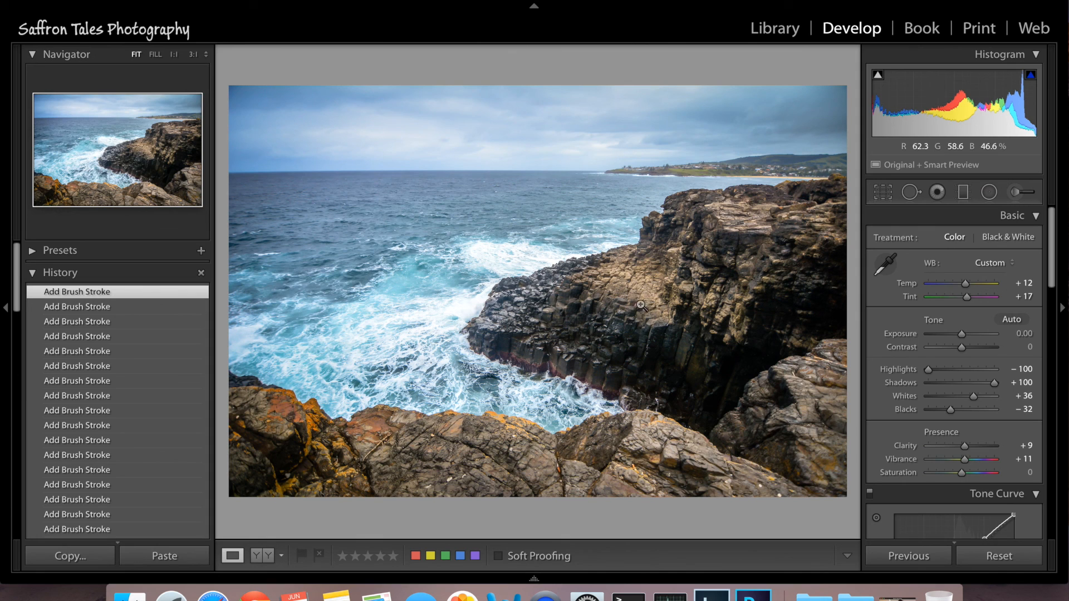
pyautogui.click(5, 327)
# - Open the blowhole photo and start an Adjustment Brush mask on it with the Burn (Darken) effect
pyautogui.moveTo(310, 577)
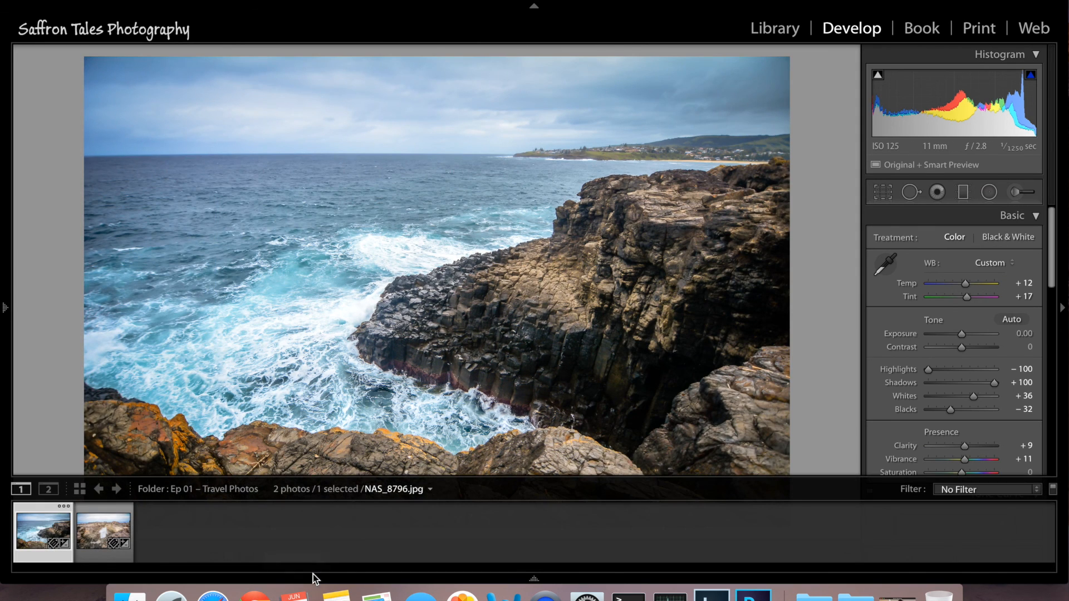
pyautogui.click(106, 537)
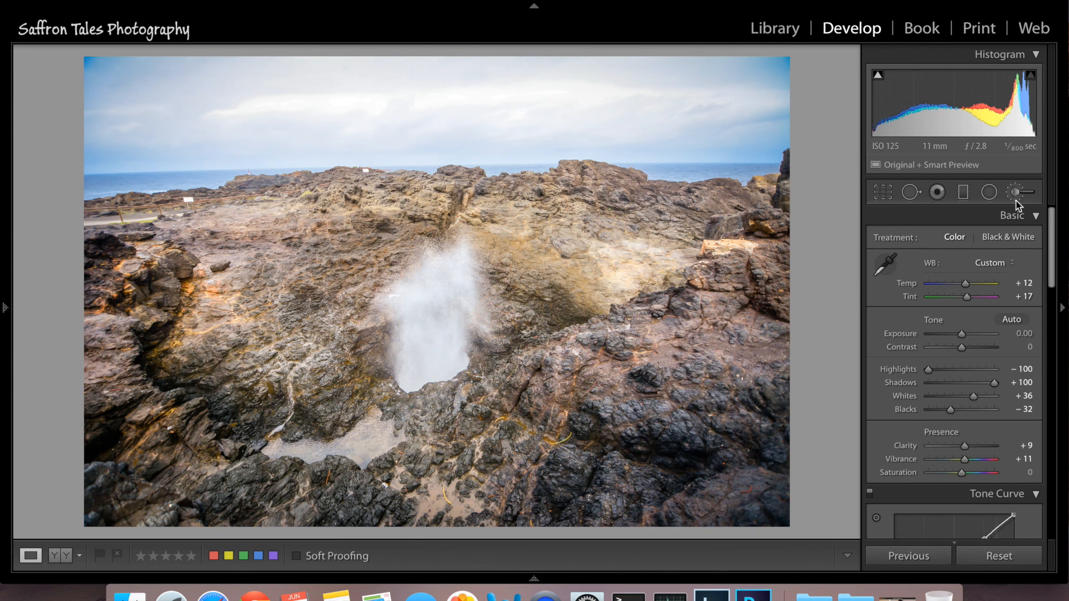
pyautogui.click(1015, 193)
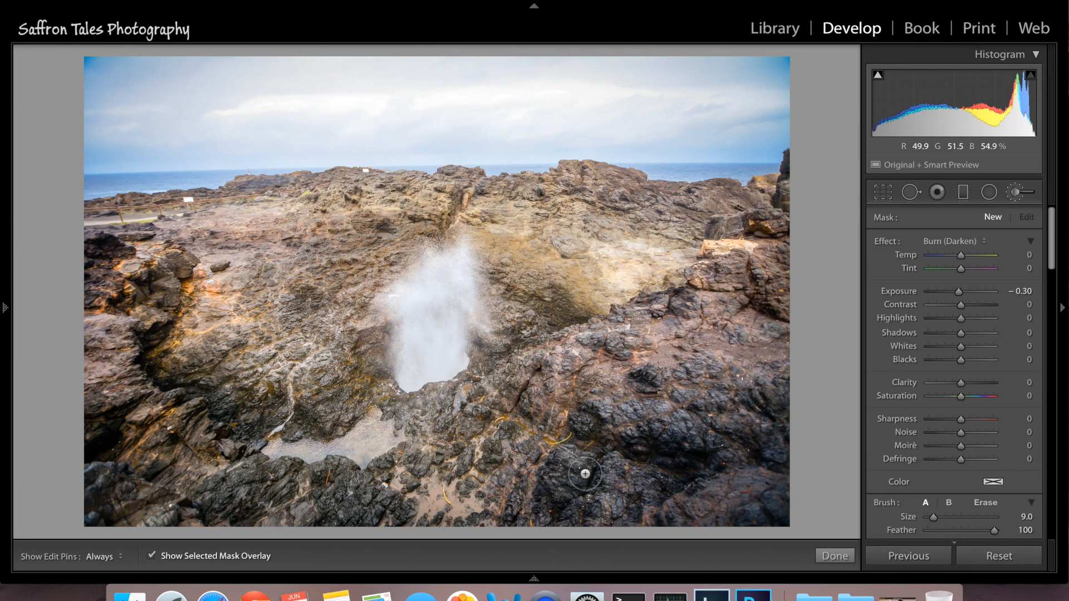
# - Paint the Burn brush at size 13.0 over the dark foreground rocks, the rocky slopes and the ridge around the blowhole, and finish the adjustment
pyautogui.scroll(4, 563, 468)
pyautogui.press('h')
pyautogui.press('h')
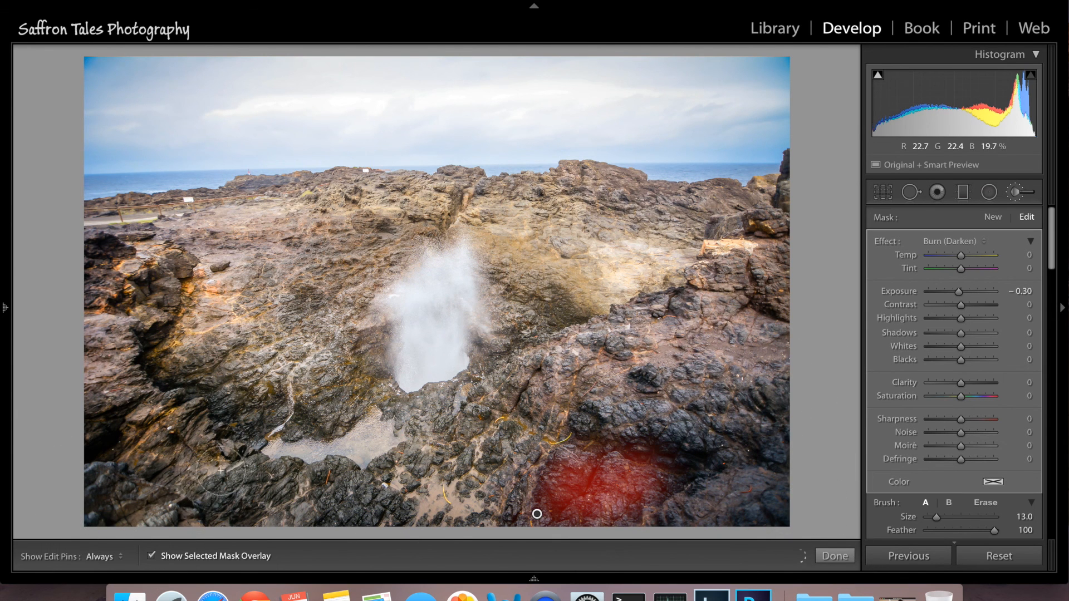
pyautogui.press('h')
pyautogui.press('h')
pyautogui.press('h')
pyautogui.press('h')
pyautogui.press('h')
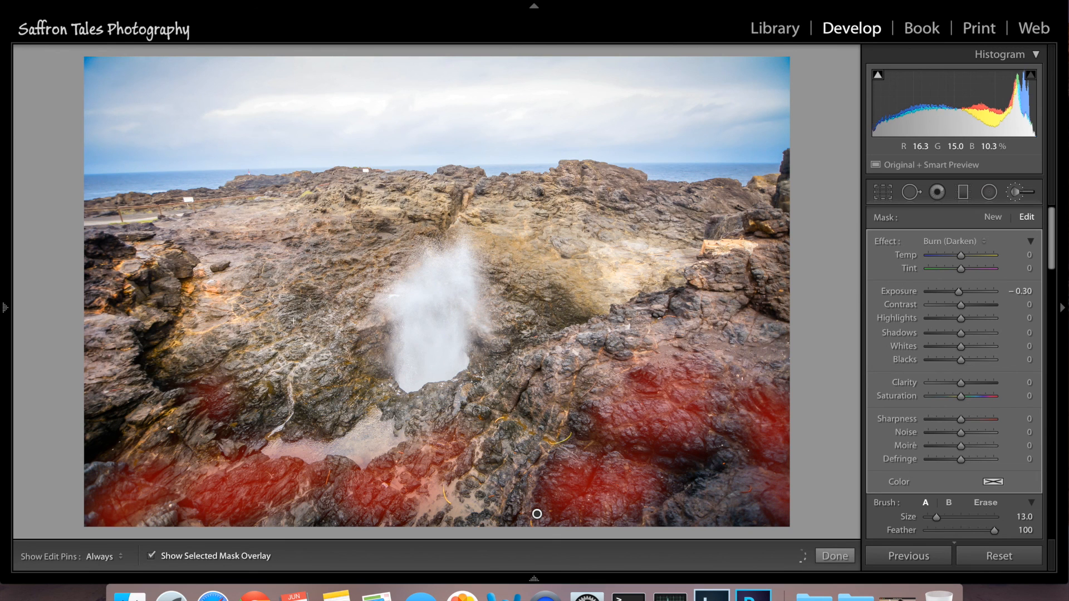
pyautogui.press('h')
pyautogui.moveTo(219, 244)
pyautogui.mouseDown()
pyautogui.moveTo(251, 227)
pyautogui.moveTo(356, 215)
pyautogui.mouseUp()
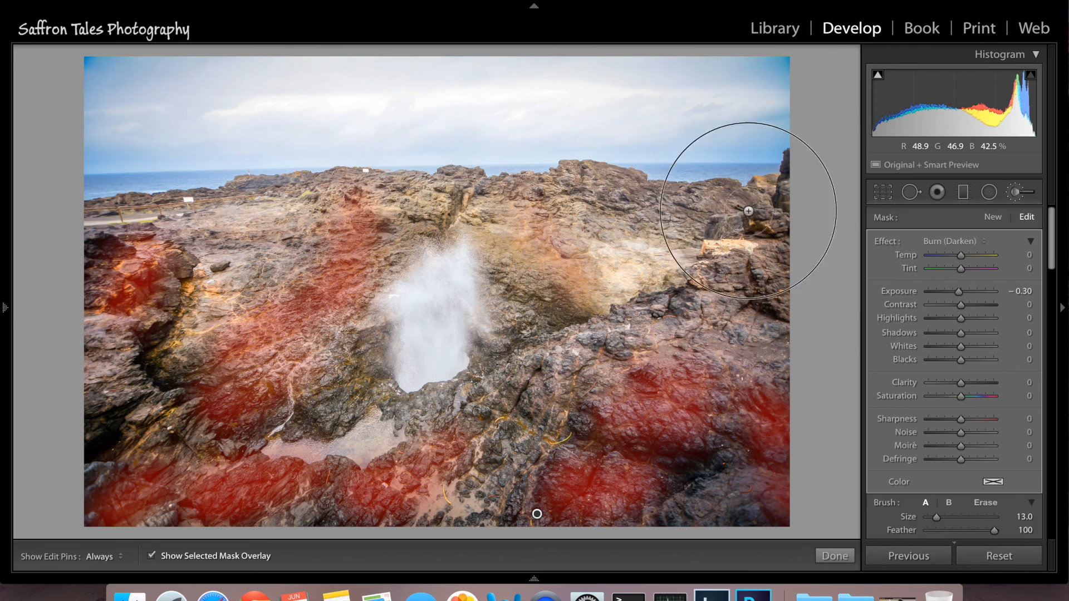
pyautogui.press('h')
pyautogui.moveTo(231, 236)
pyautogui.mouseDown()
pyautogui.moveTo(239, 211)
pyautogui.moveTo(334, 234)
pyautogui.mouseUp()
pyautogui.moveTo(525, 385); pyautogui.dragTo(515, 437)
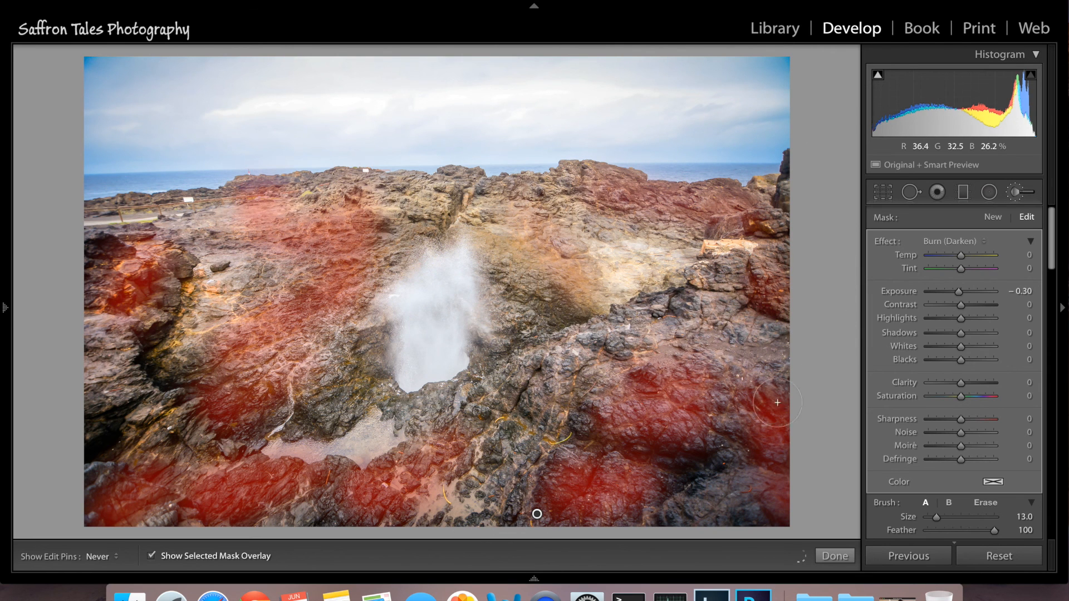
pyautogui.click(834, 556)
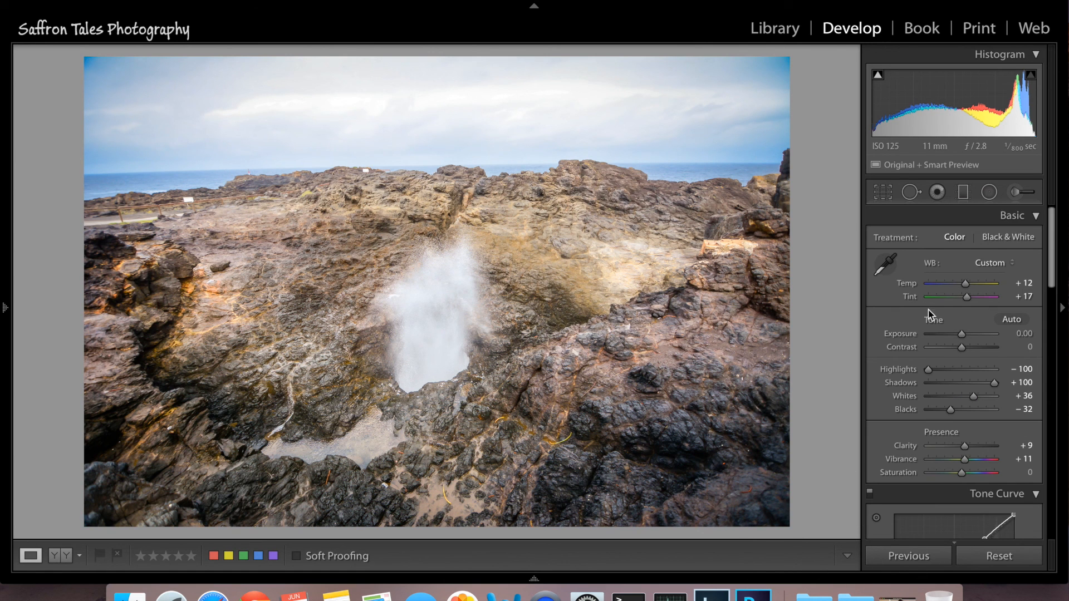
# - Paint a new Dodge (Lighten) brush mask over the water spray, the pool and the paler rock patches, and finish the adjustment
pyautogui.click(1022, 196)
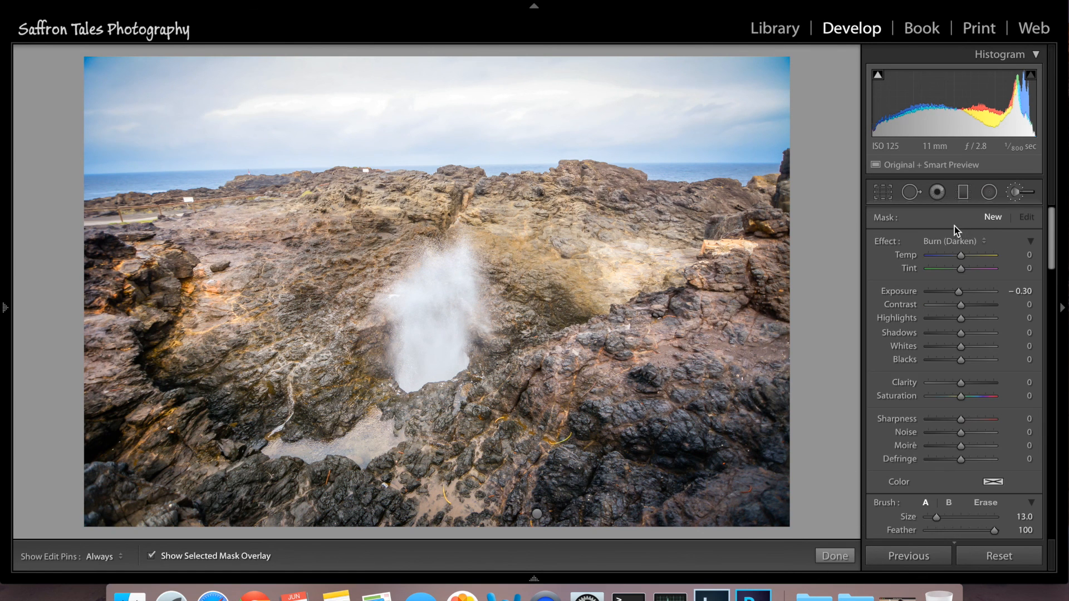
pyautogui.click(975, 244)
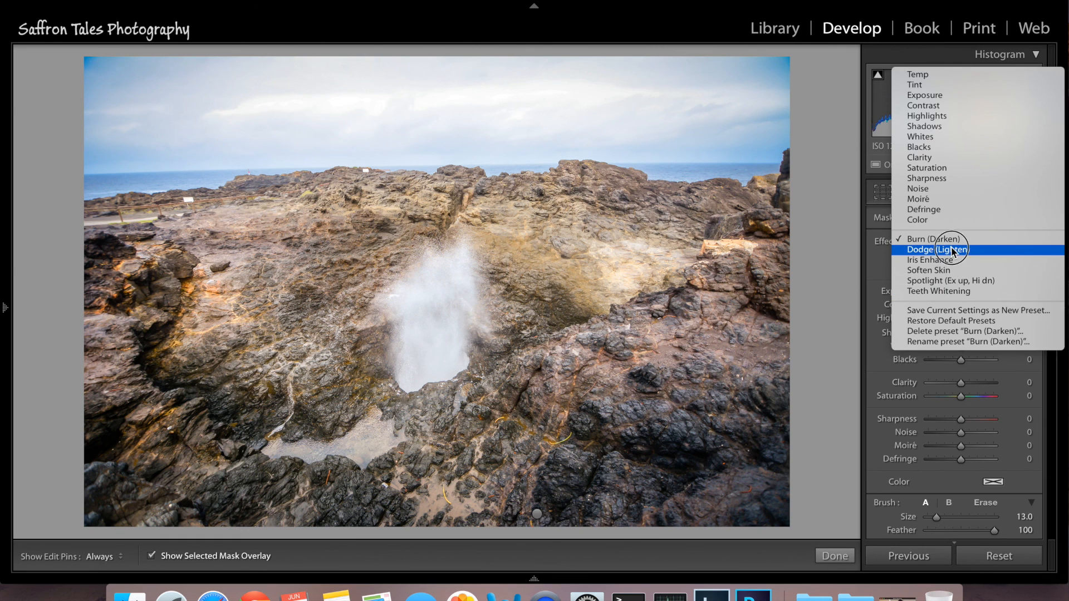
pyautogui.click(954, 246)
pyautogui.press('h')
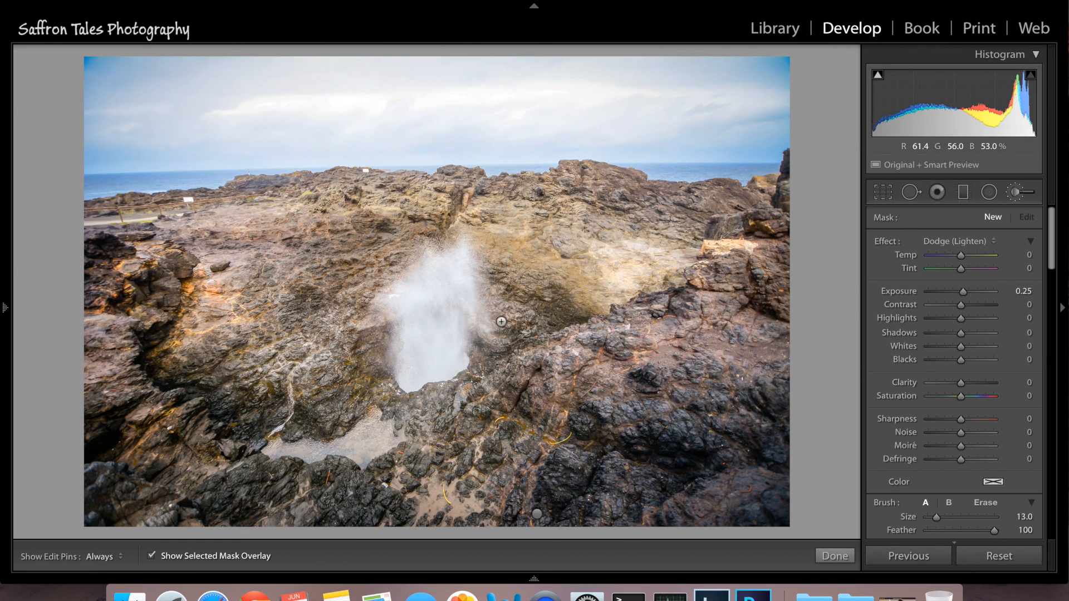
pyautogui.moveTo(405, 301)
pyautogui.mouseDown()
pyautogui.moveTo(448, 258)
pyautogui.moveTo(438, 354)
pyautogui.moveTo(463, 384)
pyautogui.mouseUp()
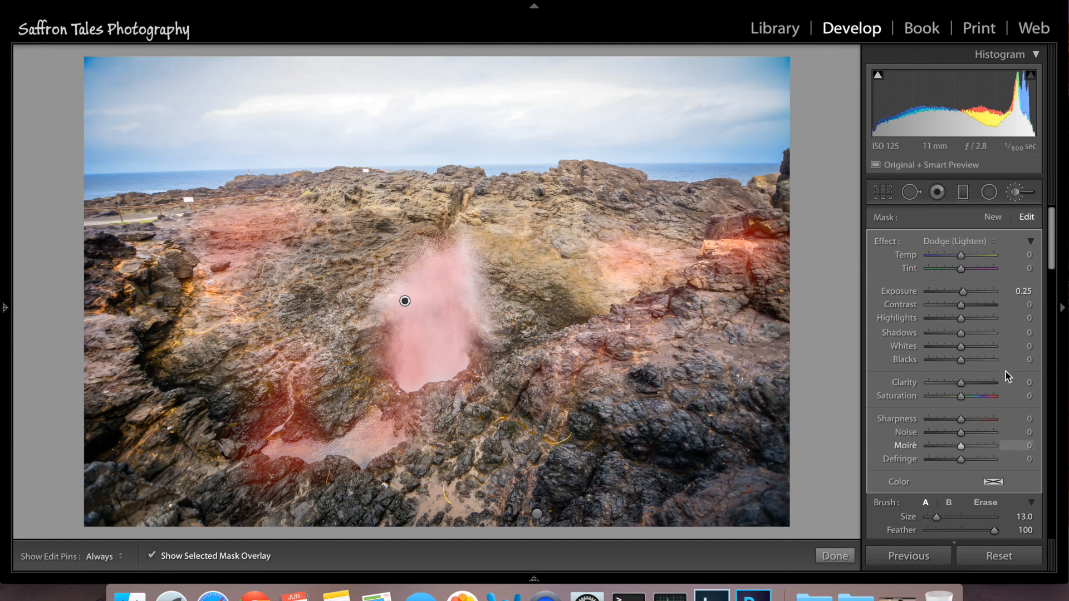
pyautogui.click(833, 556)
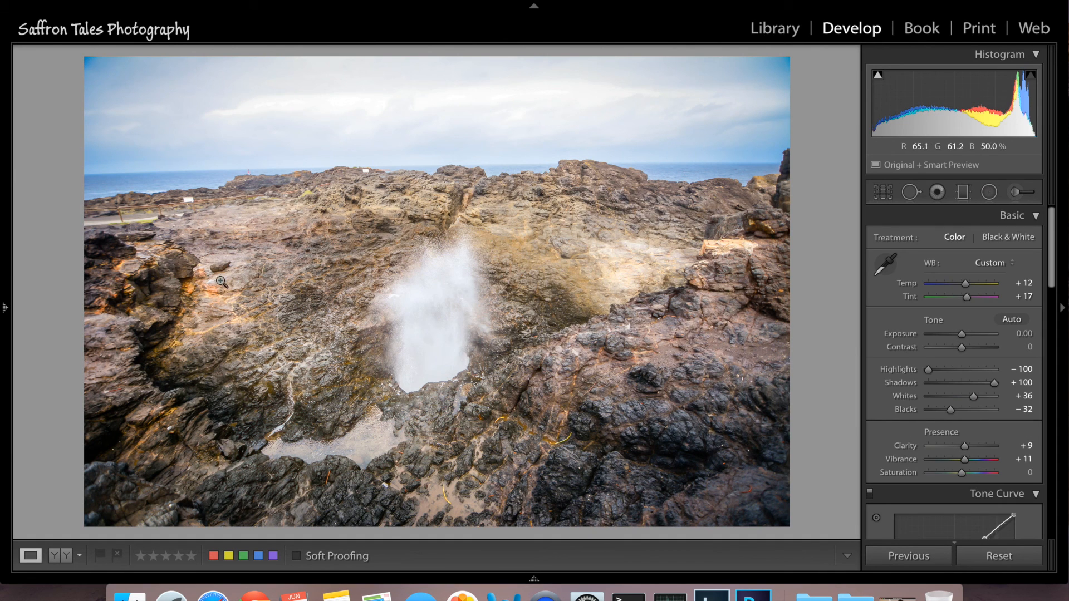
# - Revert the blowhole photo to the Synchronize Settings history state from before the brush strokes, and view it with the history hidden
pyautogui.moveTo(3, 306)
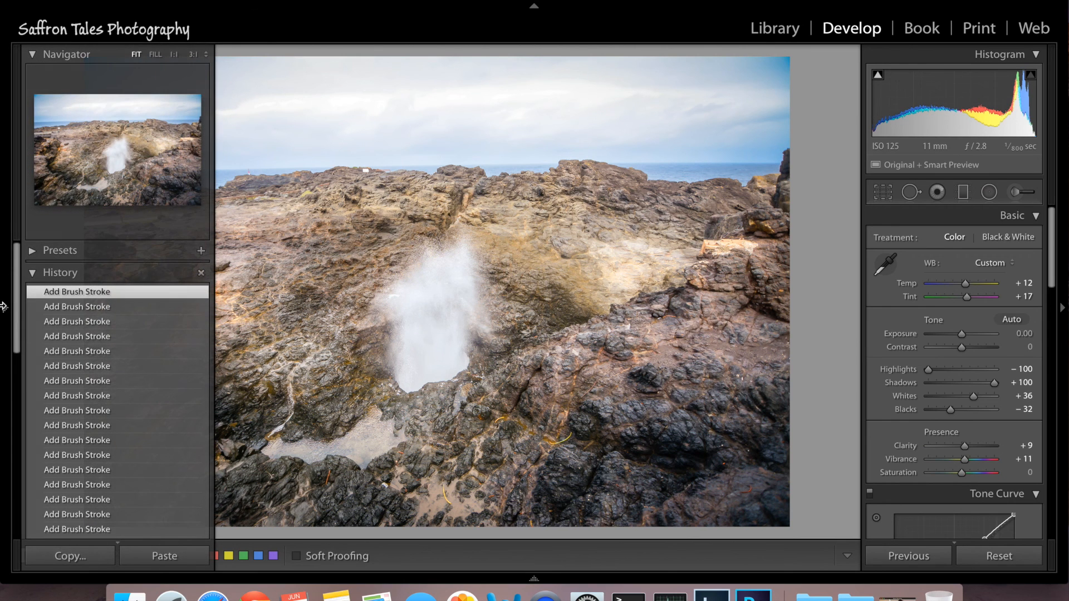
pyautogui.moveTo(25, 329); pyautogui.dragTo(49, 516)
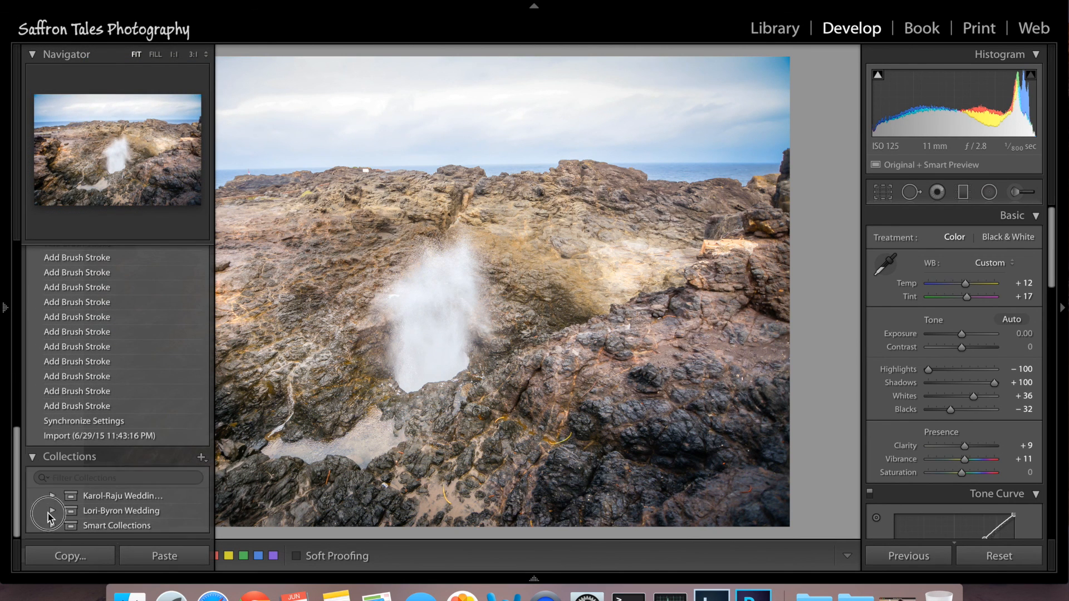
pyautogui.click(68, 422)
pyautogui.press('F7')
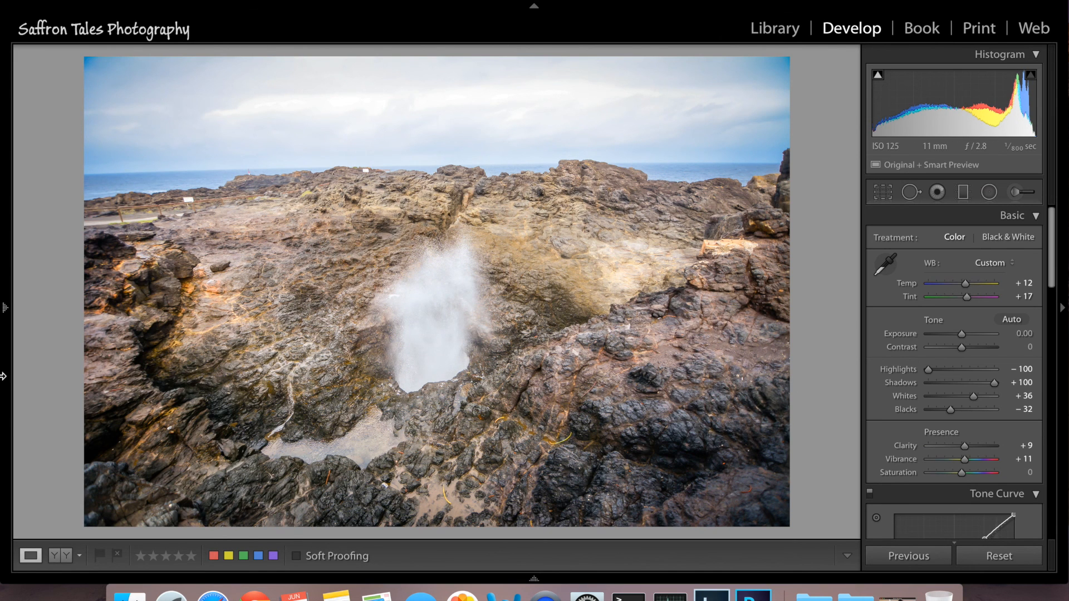
# - Restore the blowhole photo to its most recent Add Brush Stroke history state, then collapse the history and hide it to enlarge the photo
pyautogui.click(3, 316)
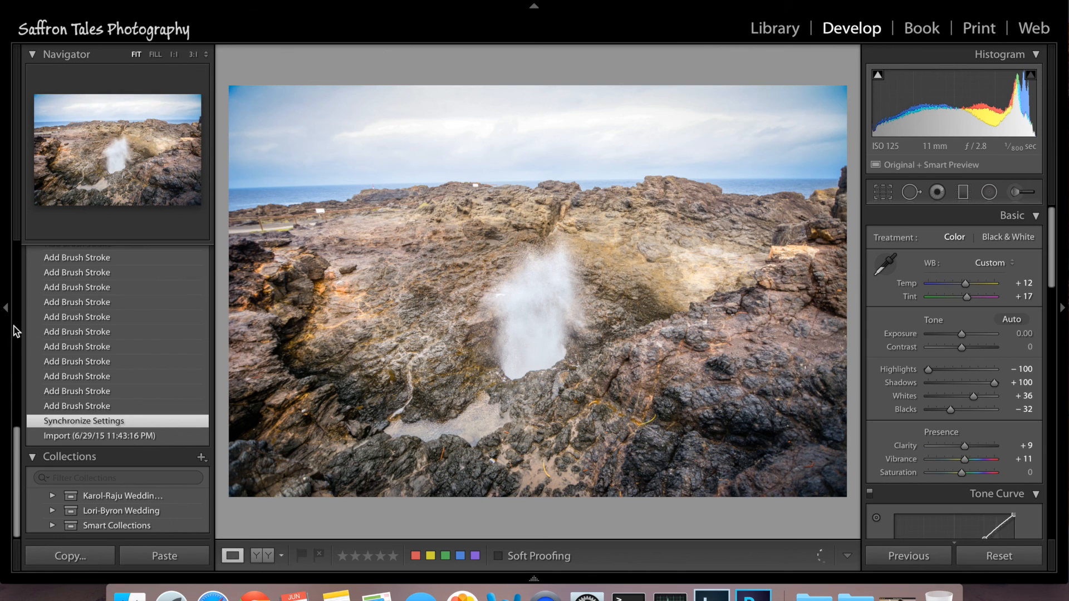
pyautogui.moveTo(16, 466); pyautogui.dragTo(16, 262)
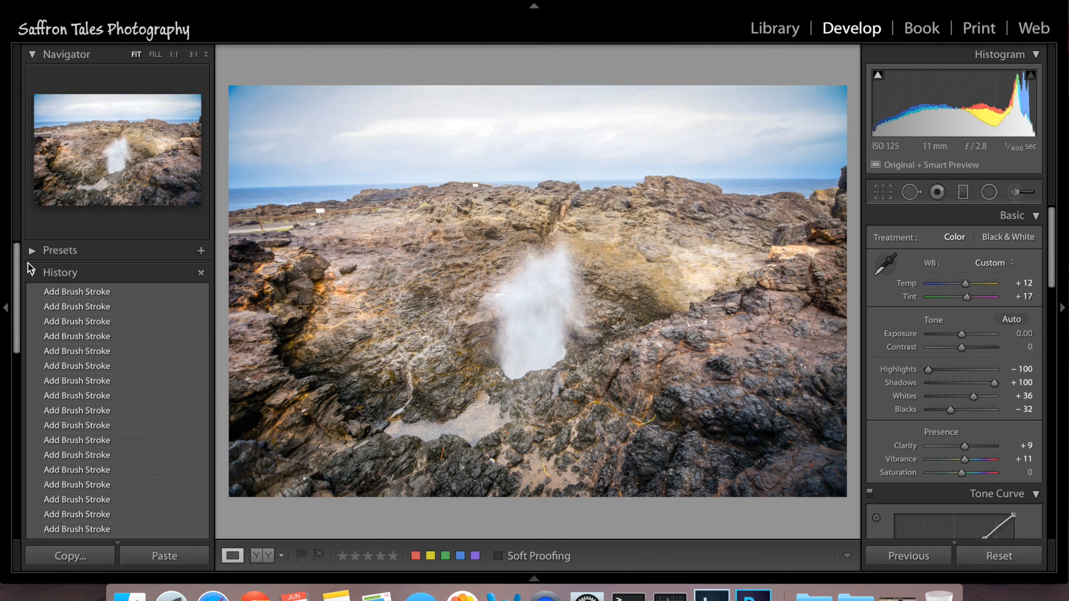
pyautogui.click(83, 290)
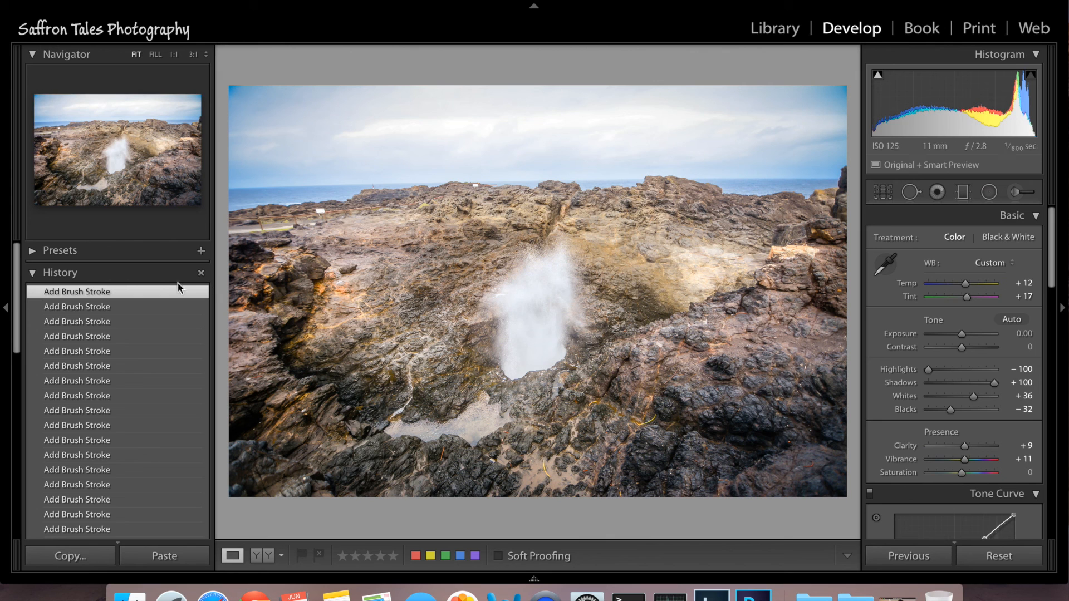
pyautogui.click(63, 275)
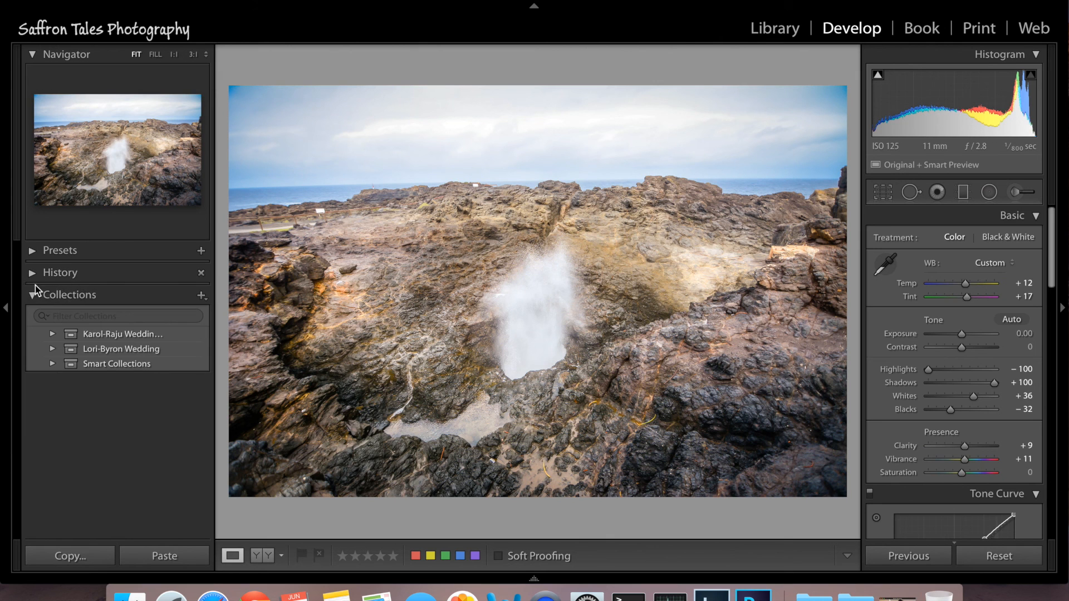
pyautogui.click(6, 308)
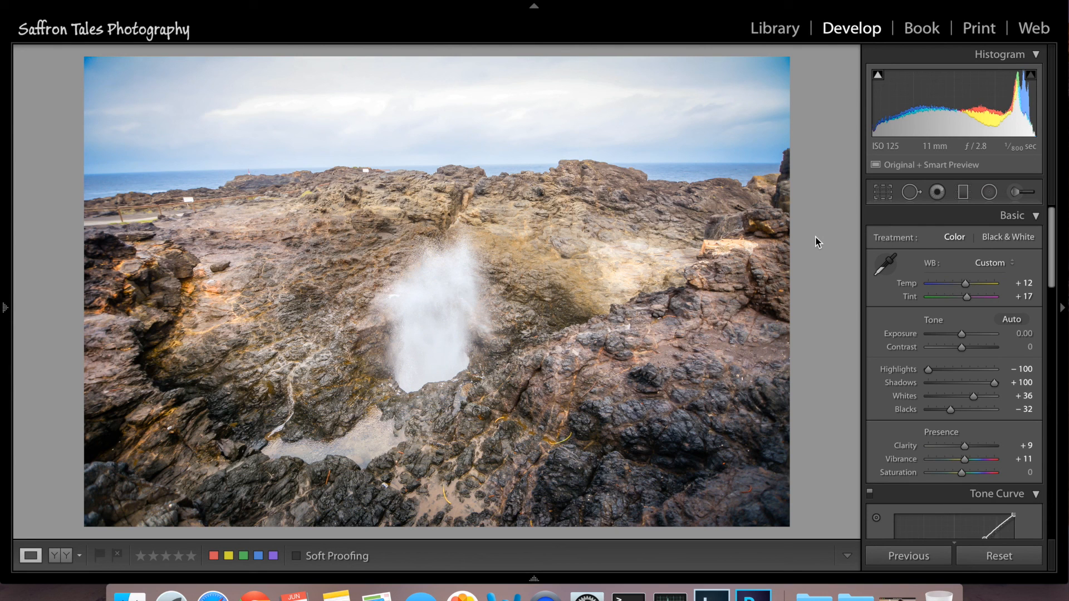
# - Try to level the blowhole photo by rotating its crop frame freehand to an angle of about 1.83
pyautogui.click(883, 193)
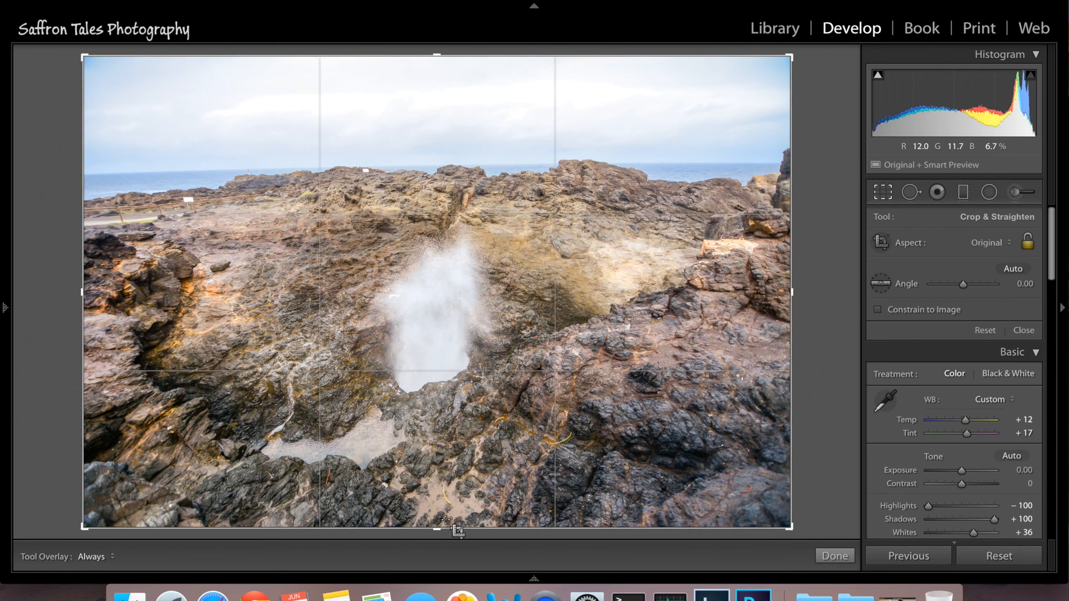
pyautogui.click(1028, 248)
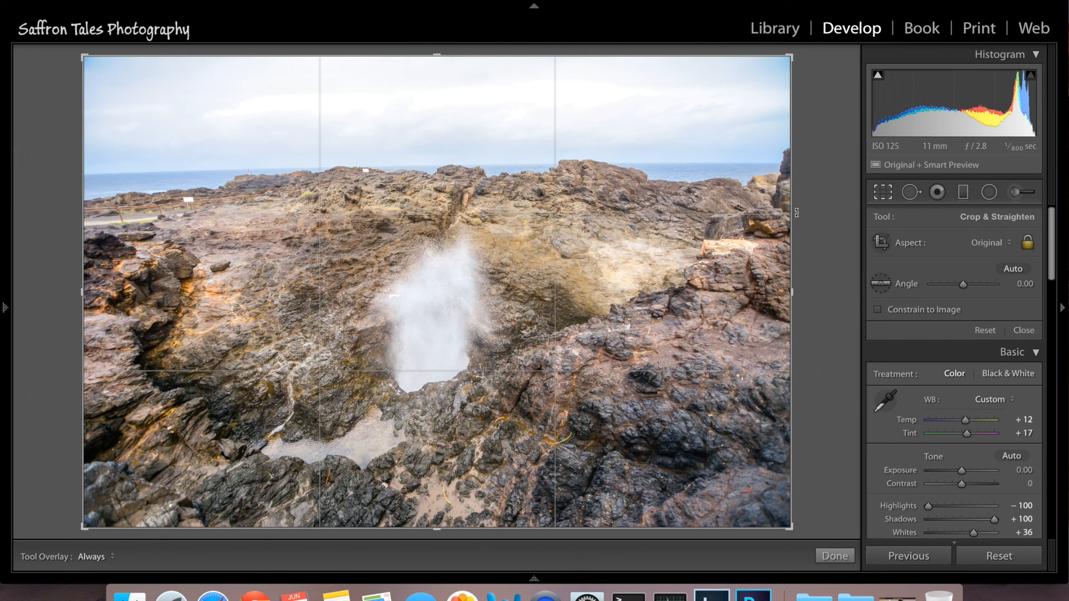
pyautogui.moveTo(799, 214)
pyautogui.mouseDown()
pyautogui.moveTo(804, 241)
pyautogui.moveTo(802, 224)
pyautogui.mouseUp()
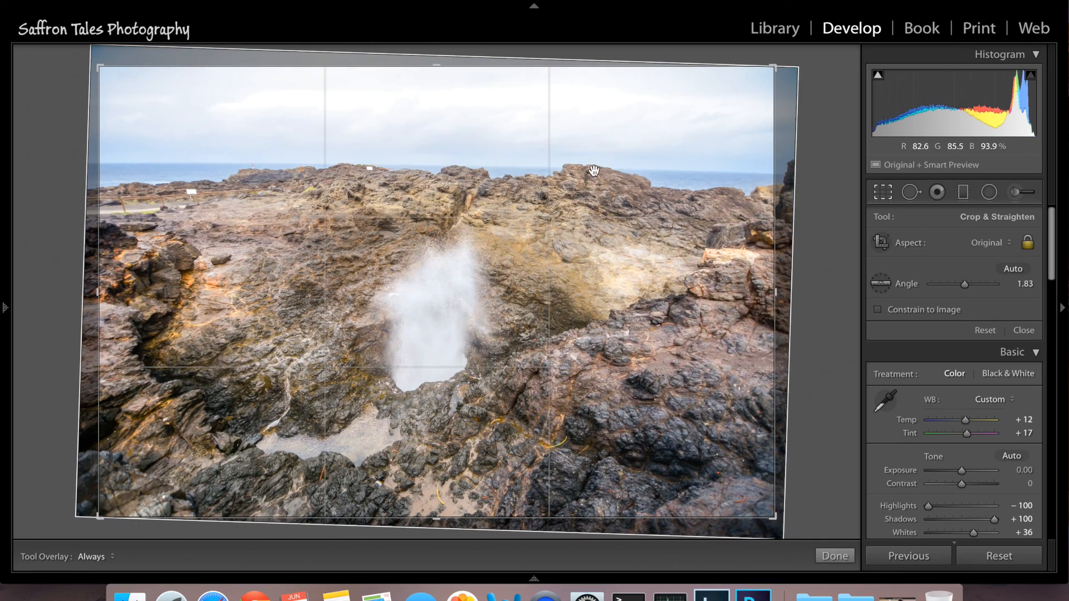
pyautogui.press('Escape')
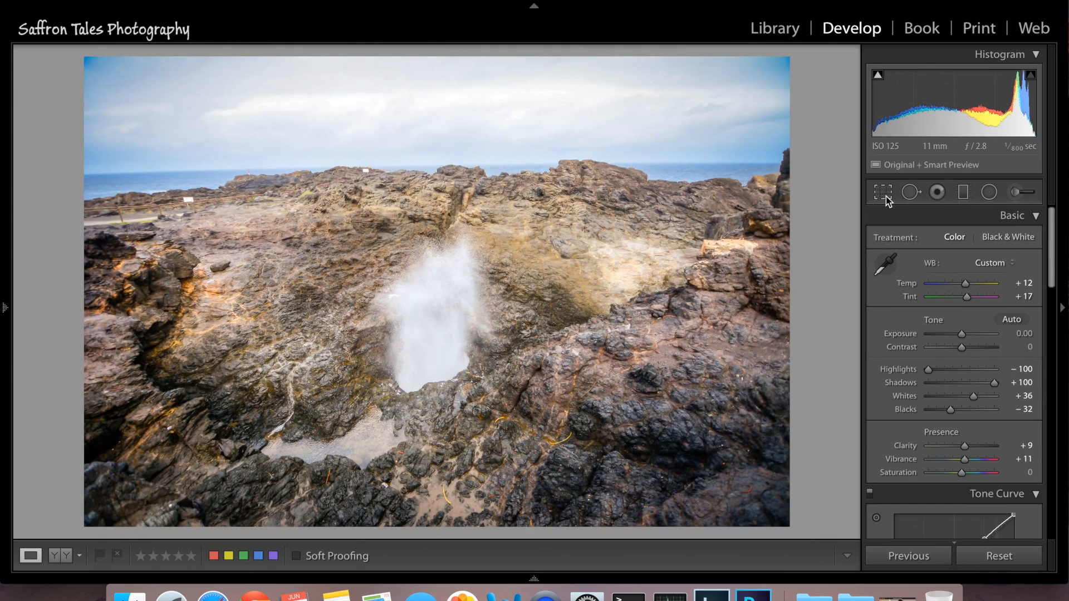
# - Straighten the blowhole photo to an angle of about 0.80 by tracing the sea horizon with the Straighten tool, and apply the crop
pyautogui.click(883, 192)
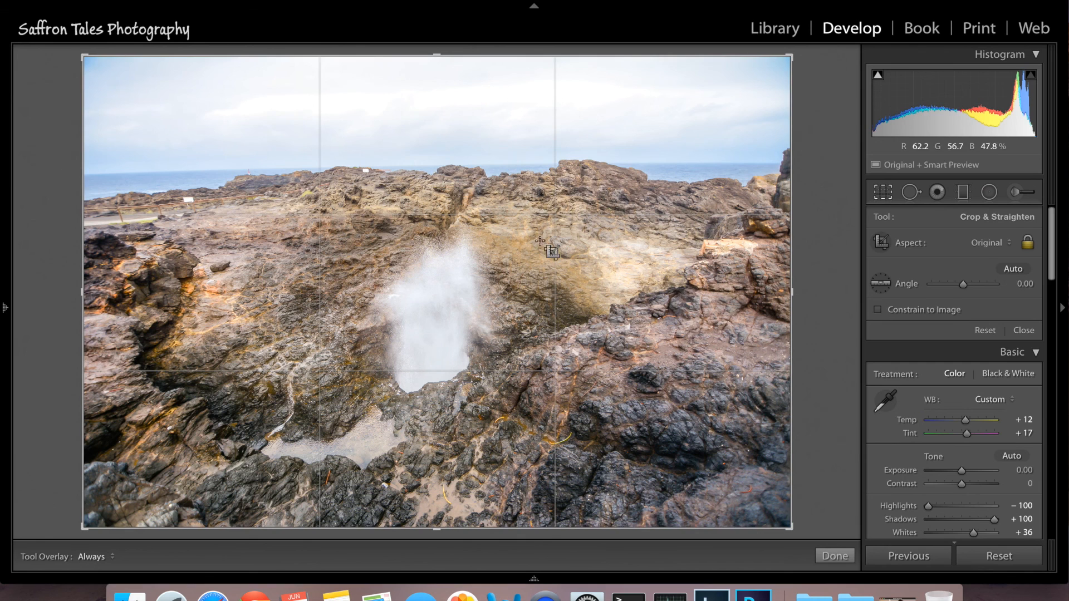
pyautogui.click(880, 283)
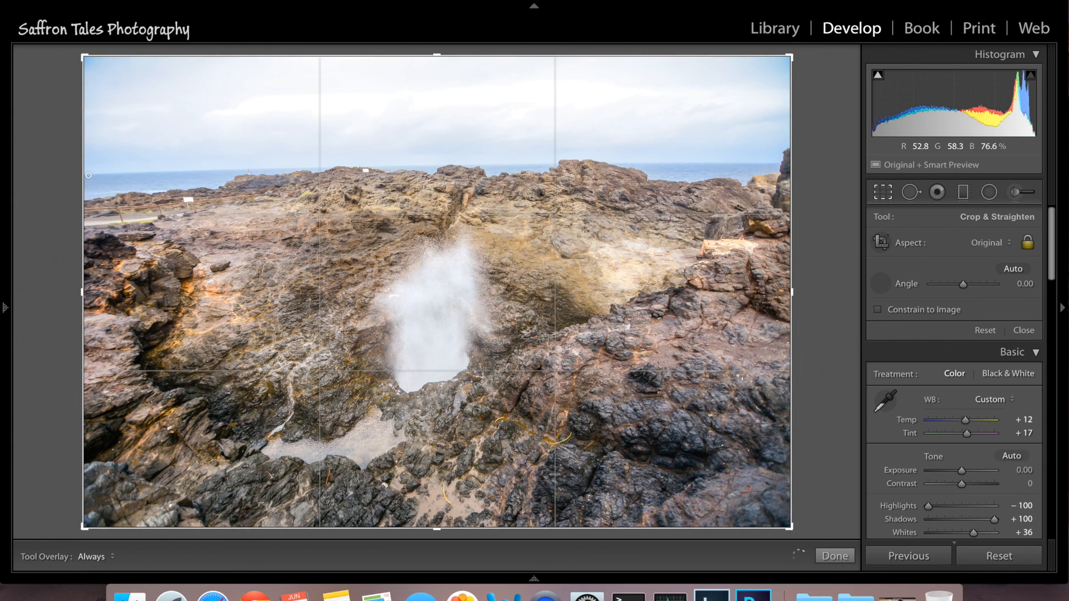
pyautogui.moveTo(88, 175); pyautogui.dragTo(781, 165)
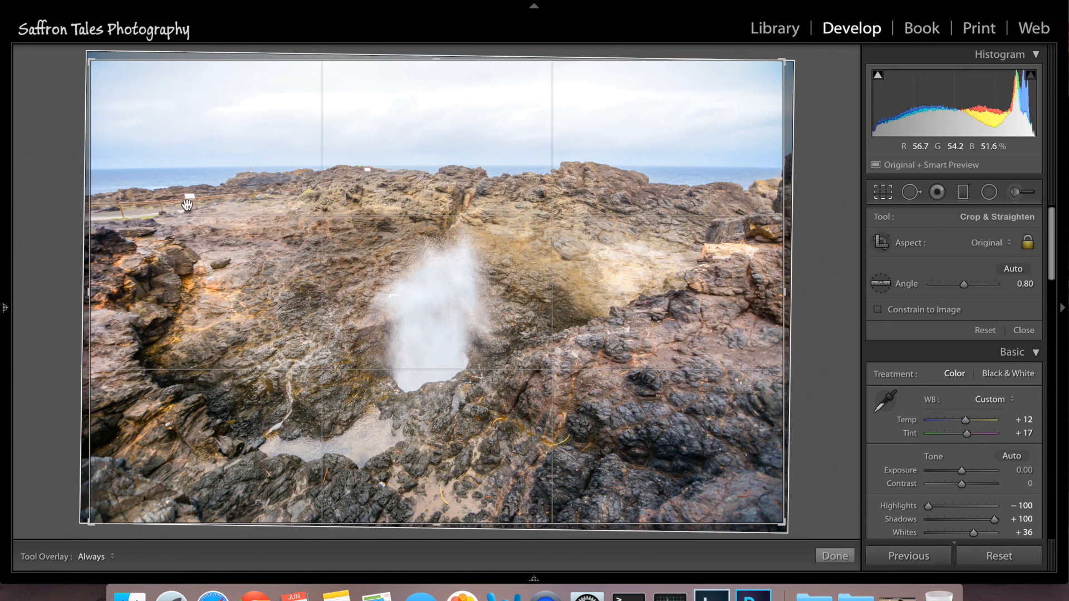
pyautogui.click(833, 555)
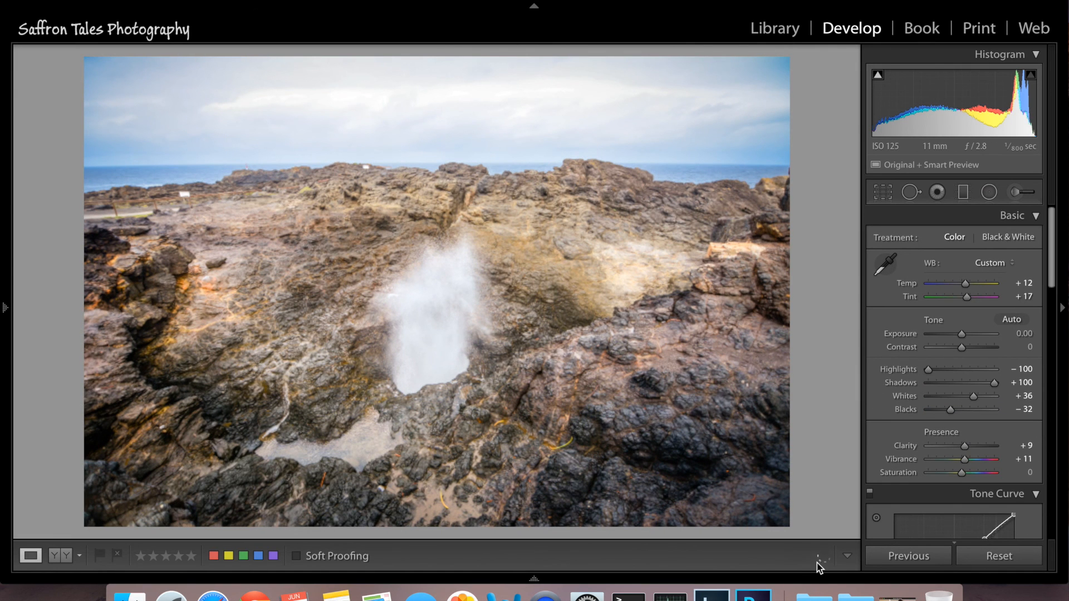
pyautogui.moveTo(1044, 253); pyautogui.dragTo(1043, 498)
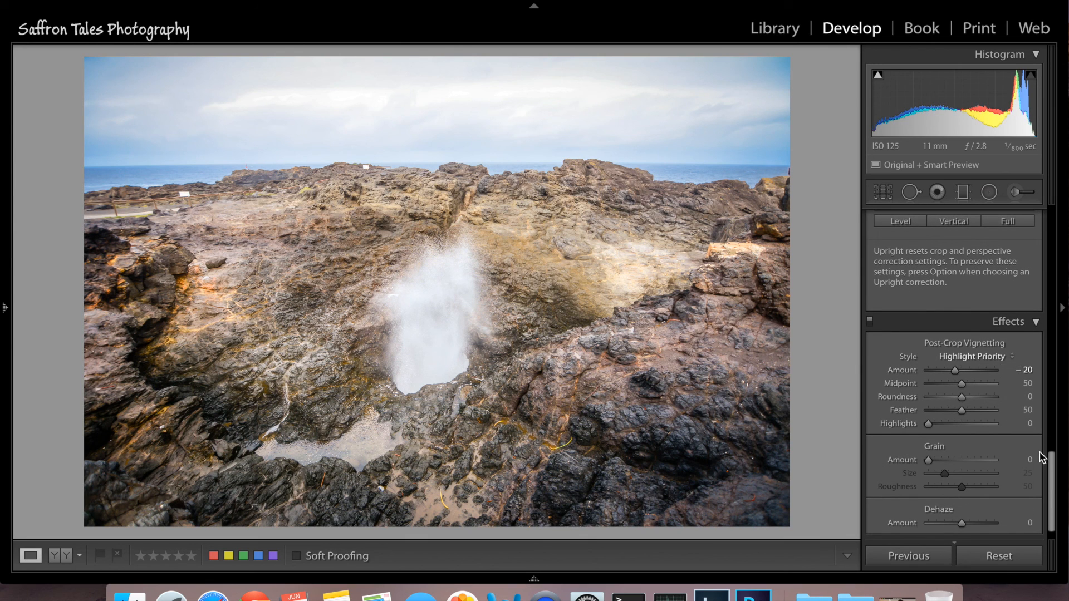
pyautogui.moveTo(1051, 484); pyautogui.dragTo(1050, 508)
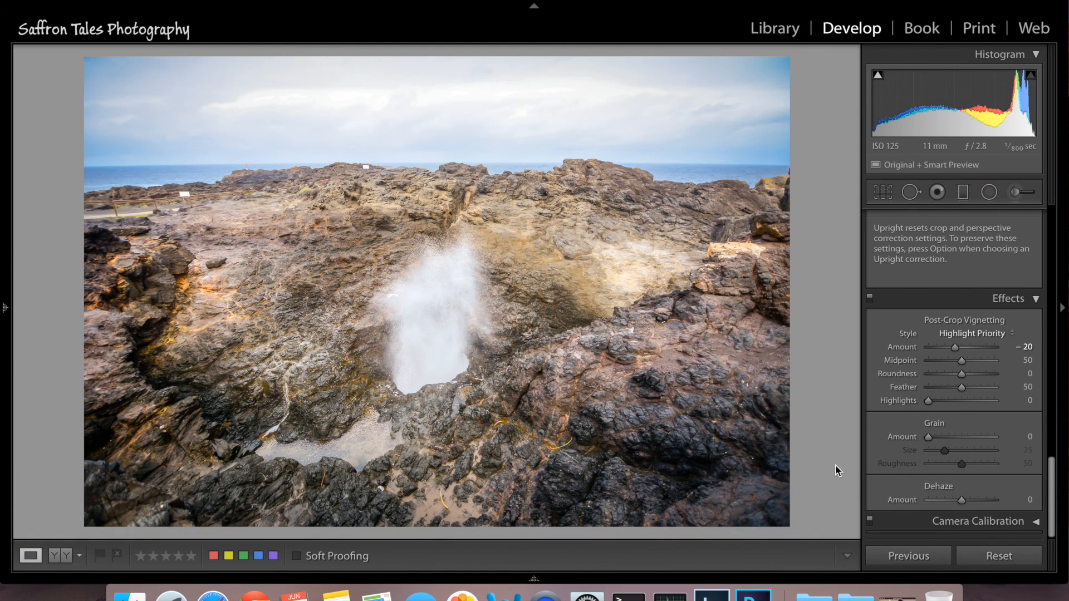
pyautogui.click(896, 594)
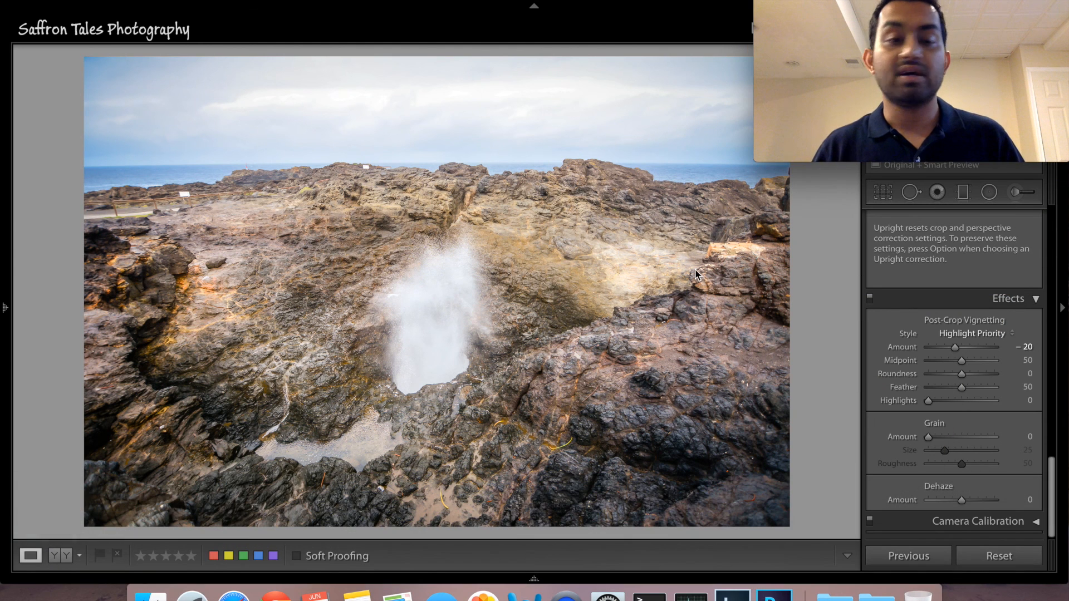